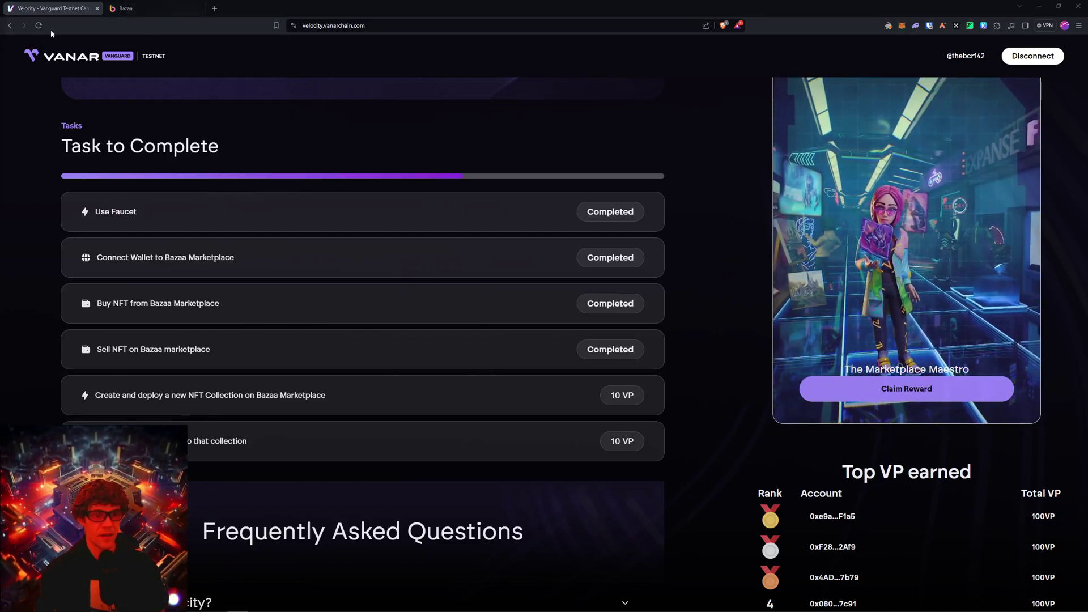
Read the remaining Velocity tasks in a widened separate window, merge it back, and bring up Bazaa.
{"action": "left_click_drag", "start_coordinate": [56, 8], "coordinate": [278, 36]}
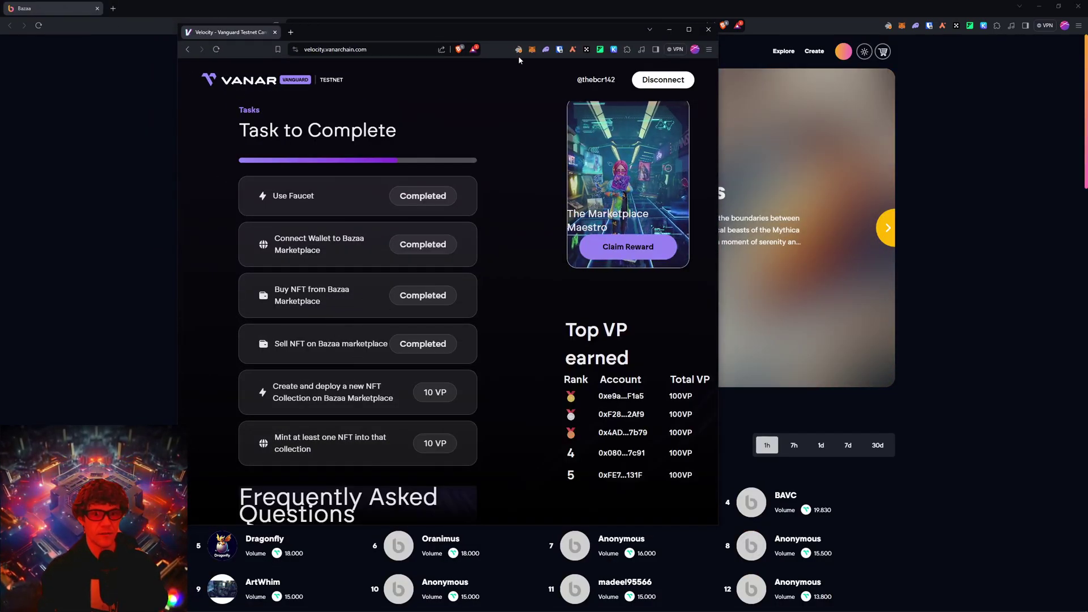
{"action": "left_click_drag", "start_coordinate": [718, 154], "coordinate": [1041, 154]}
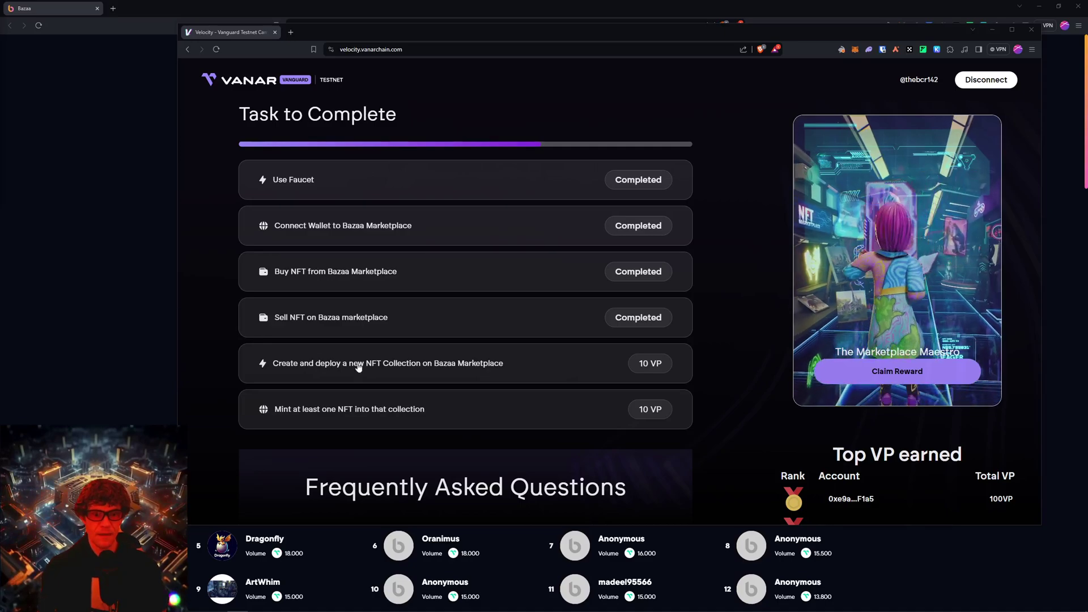
{"action": "left_click_drag", "start_coordinate": [243, 32], "coordinate": [207, 14]}
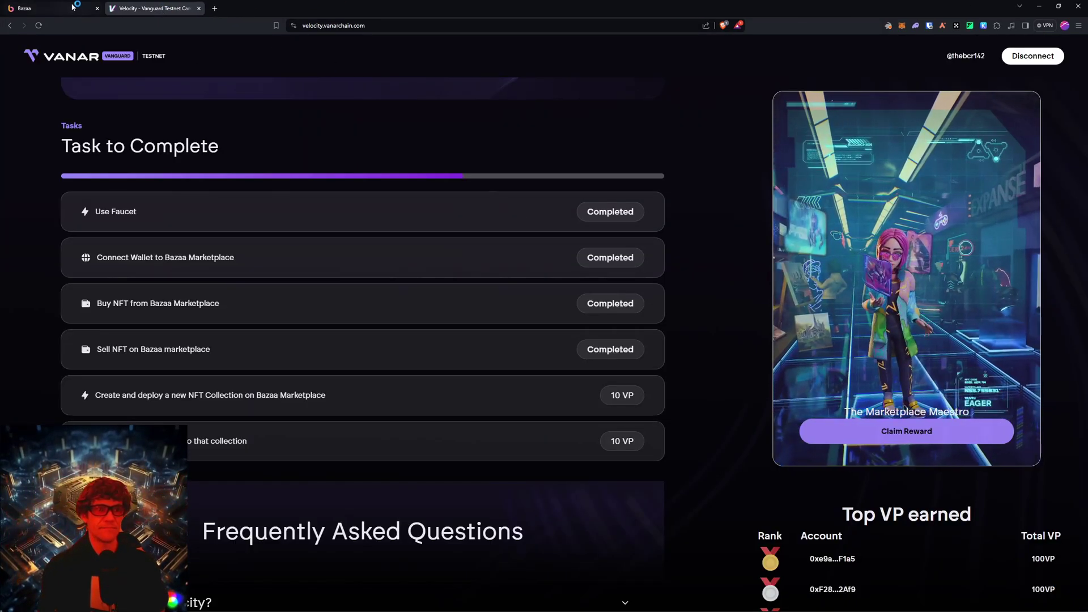
{"action": "left_click_drag", "start_coordinate": [72, 7], "coordinate": [153, 8]}
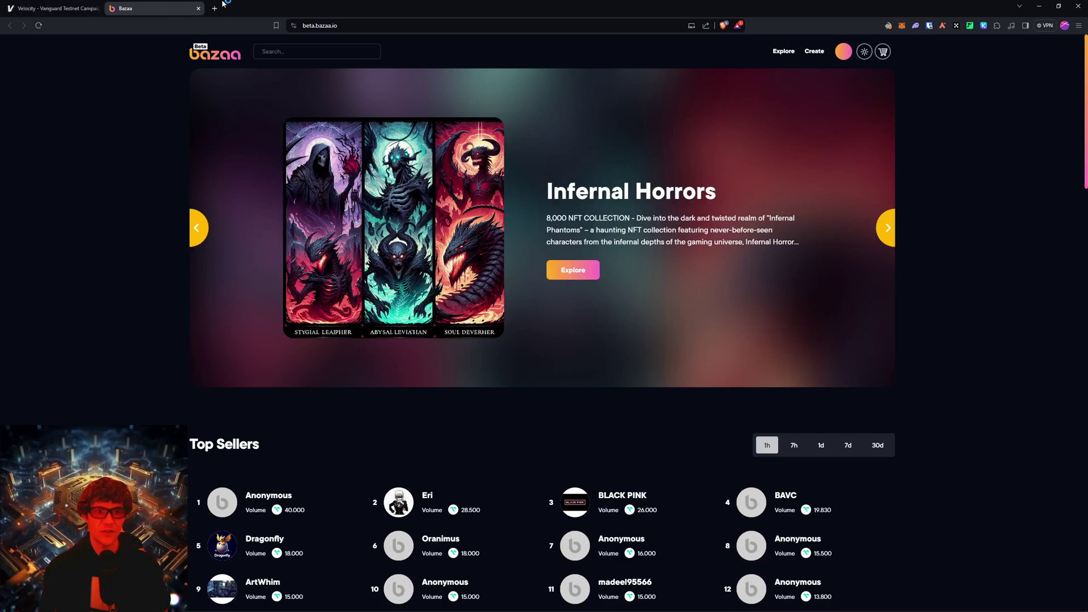
Start a new Bazaa collection from Create > Collection, briefly checking the Velocity task list.
{"action": "left_click", "coordinate": [816, 54]}
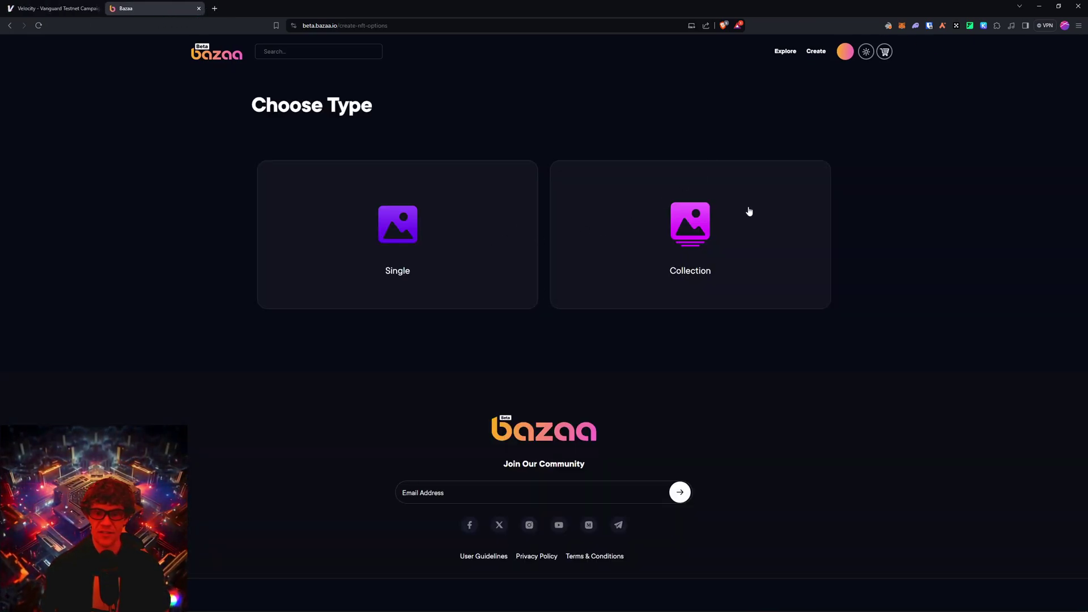
{"action": "left_click", "coordinate": [701, 236]}
{"action": "left_click", "coordinate": [89, 5]}
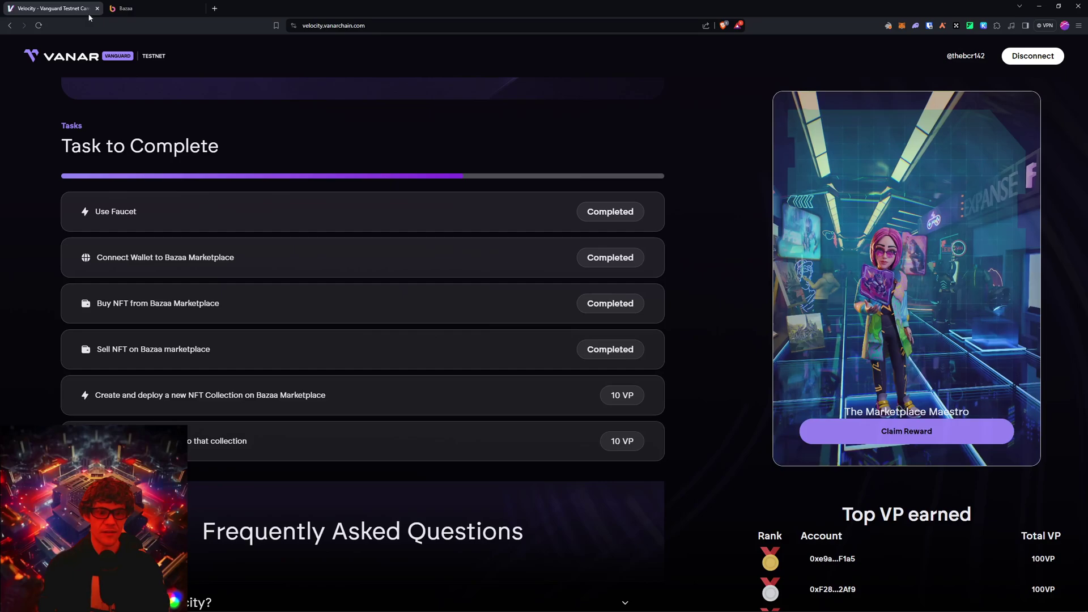
{"action": "left_click", "coordinate": [162, 9]}
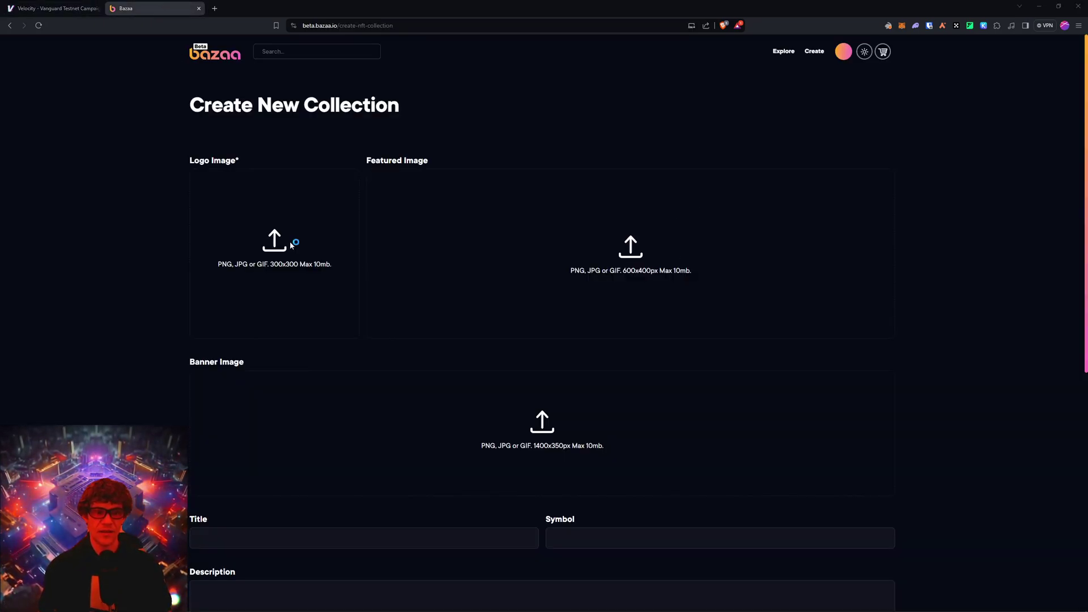
Upload AA8ls7_0_400x400.jpg from The Blockchain Report > Docs as logo, featured and banner images.
{"action": "left_click", "coordinate": [311, 233]}
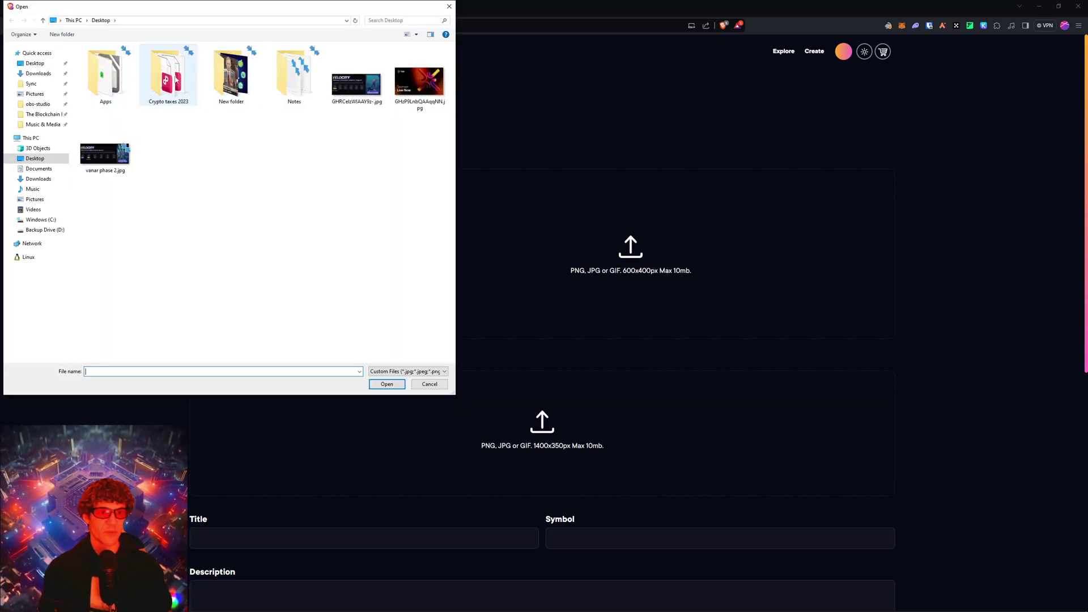
{"action": "left_click", "coordinate": [47, 117]}
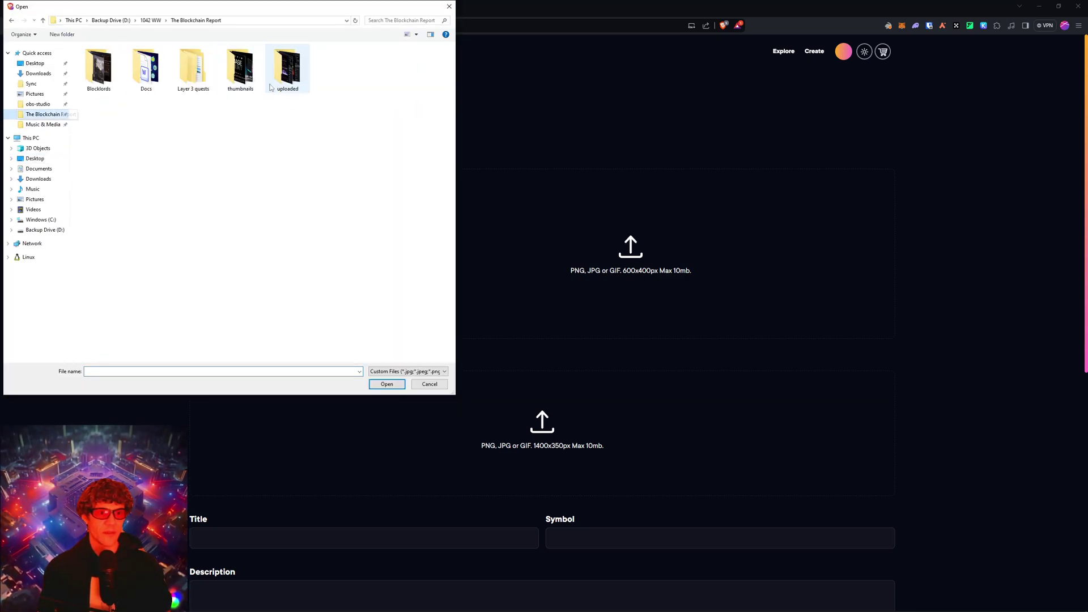
{"action": "double_click", "coordinate": [145, 75]}
{"action": "double_click", "coordinate": [98, 66]}
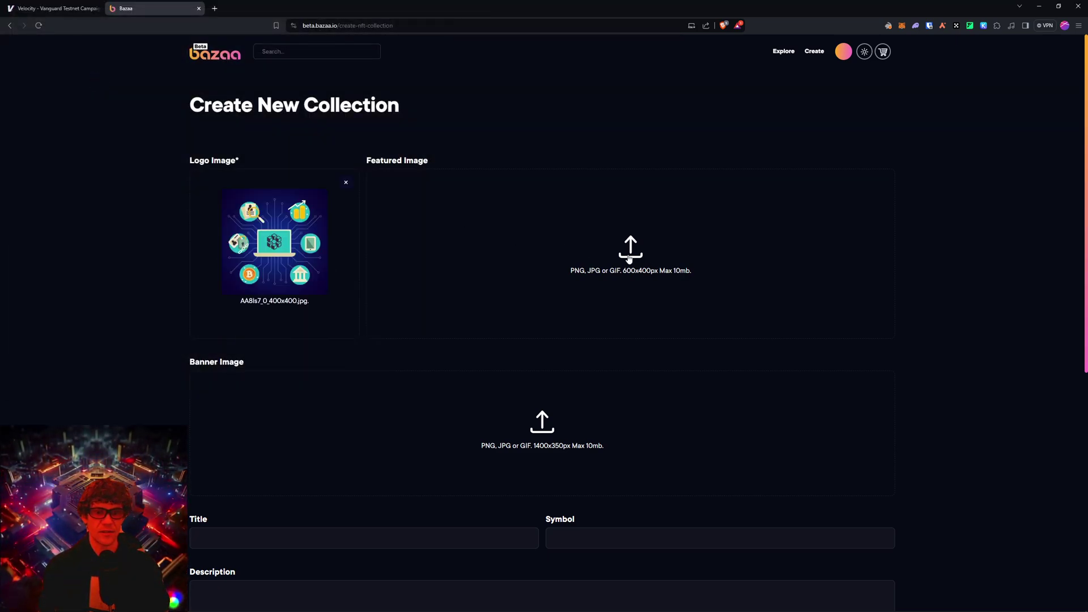
{"action": "left_click", "coordinate": [629, 258]}
{"action": "double_click", "coordinate": [99, 67]}
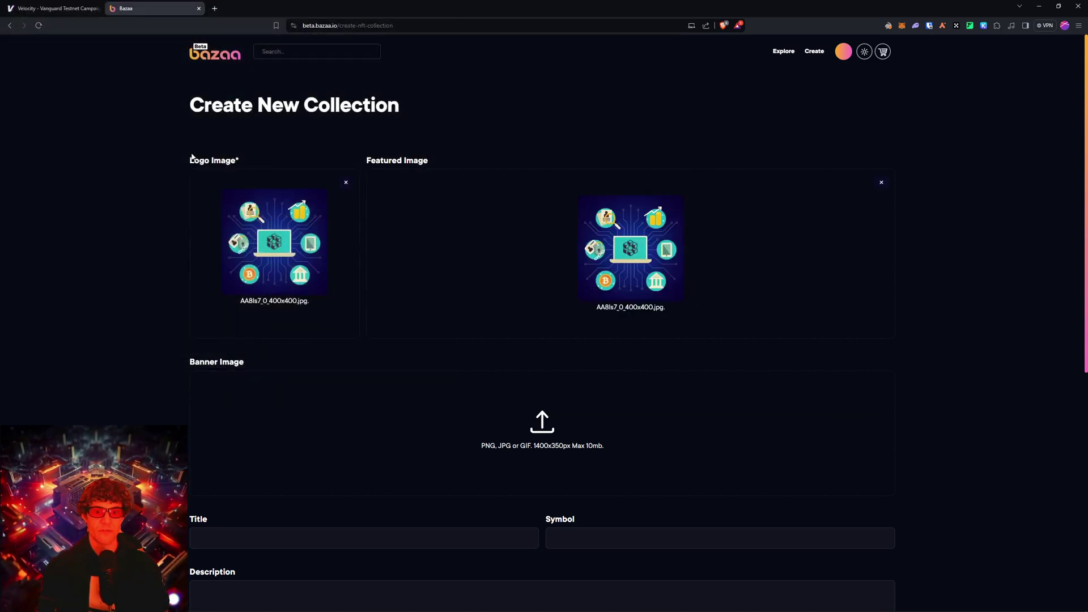
{"action": "left_click", "coordinate": [548, 419]}
{"action": "double_click", "coordinate": [98, 66]}
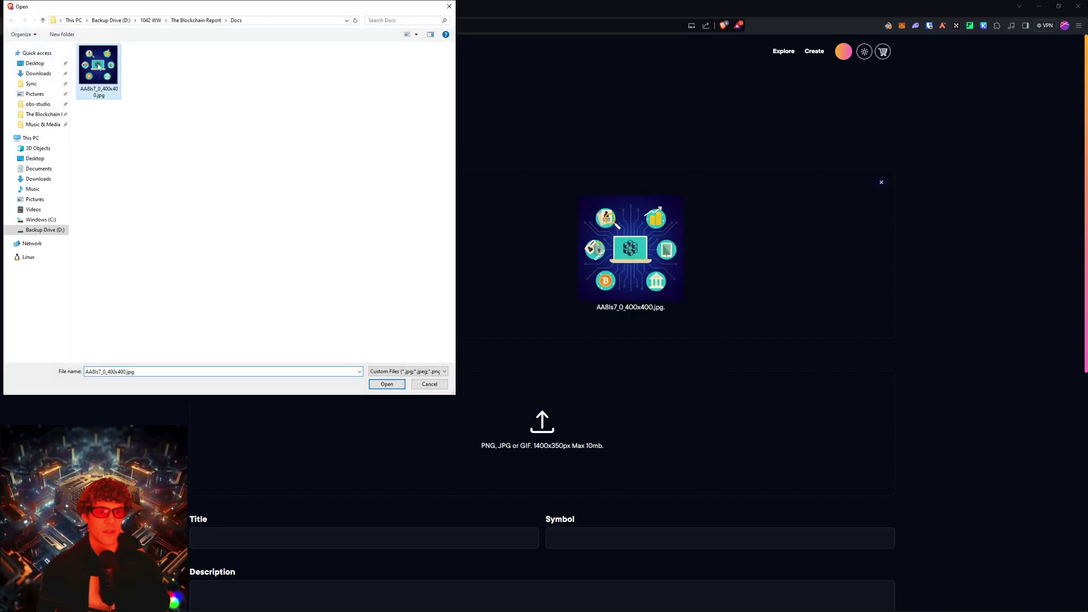
{"action": "scroll", "coordinate": [470, 302], "scroll_direction": "down", "scroll_amount": 8}
Enter title Velocity Testnet NFT, symbol VNFT, description 'Blockchain Report NFT', and pick category Collectibles.
{"action": "left_click", "coordinate": [309, 152]}
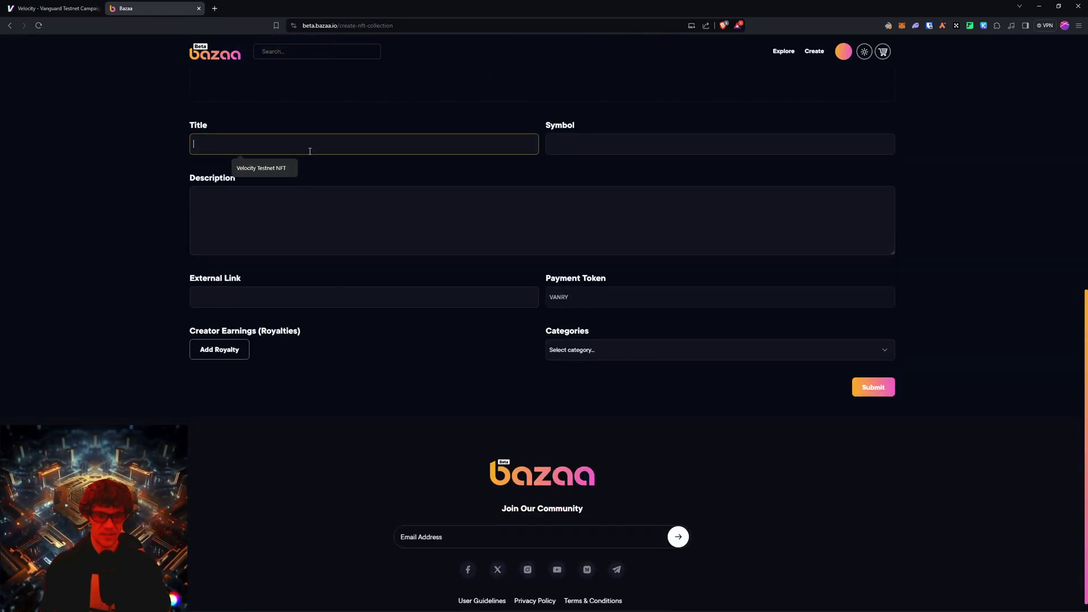
{"action": "left_click", "coordinate": [266, 169]}
{"action": "left_click", "coordinate": [615, 145]}
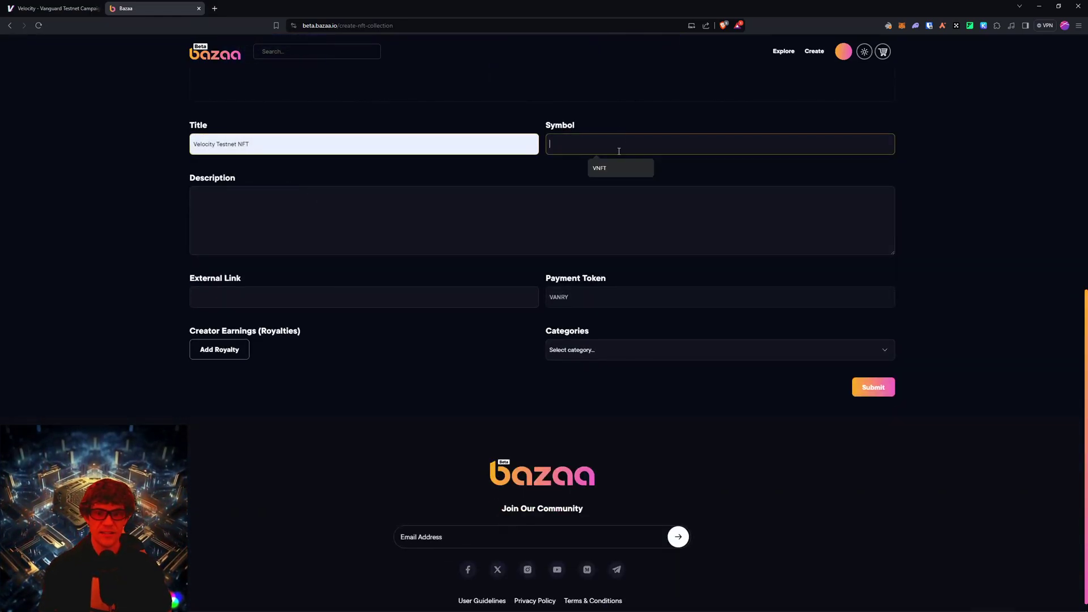
{"action": "left_click", "coordinate": [619, 168]}
{"action": "left_click", "coordinate": [411, 204]}
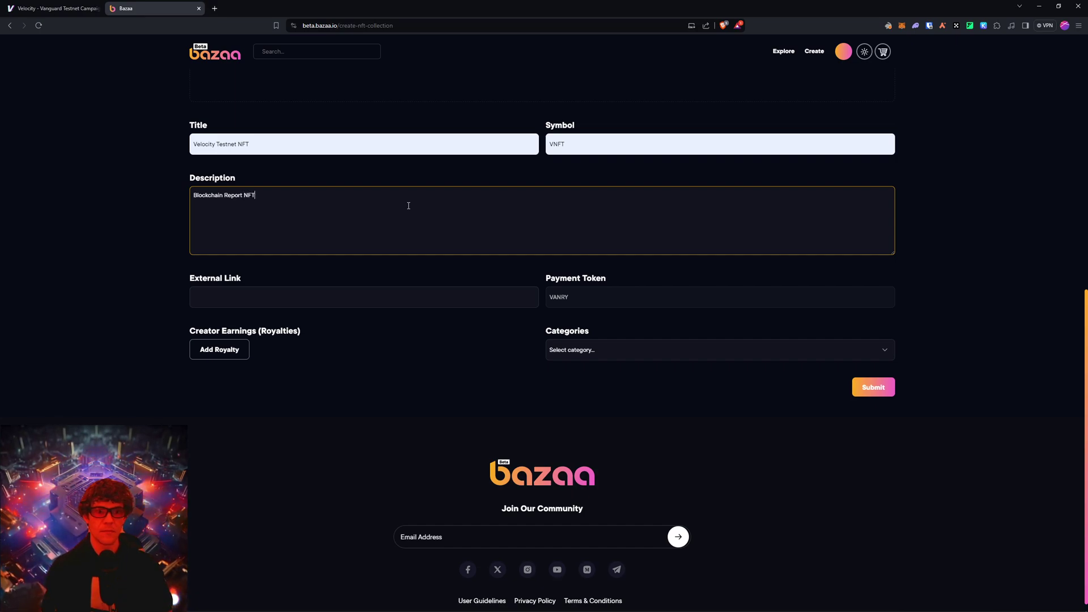
{"action": "left_click", "coordinate": [648, 346]}
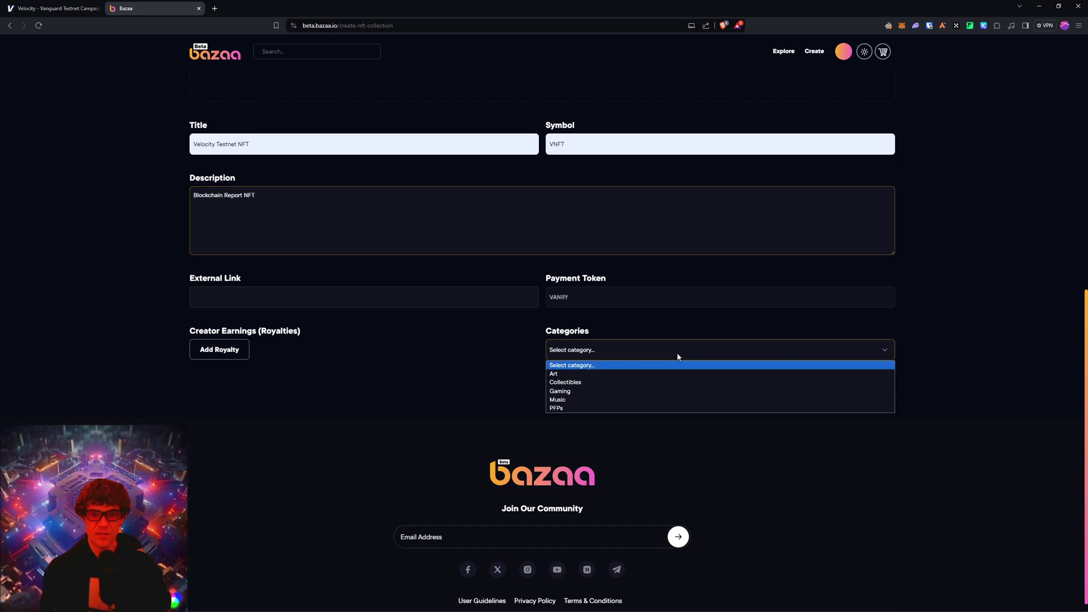
{"action": "left_click", "coordinate": [663, 381]}
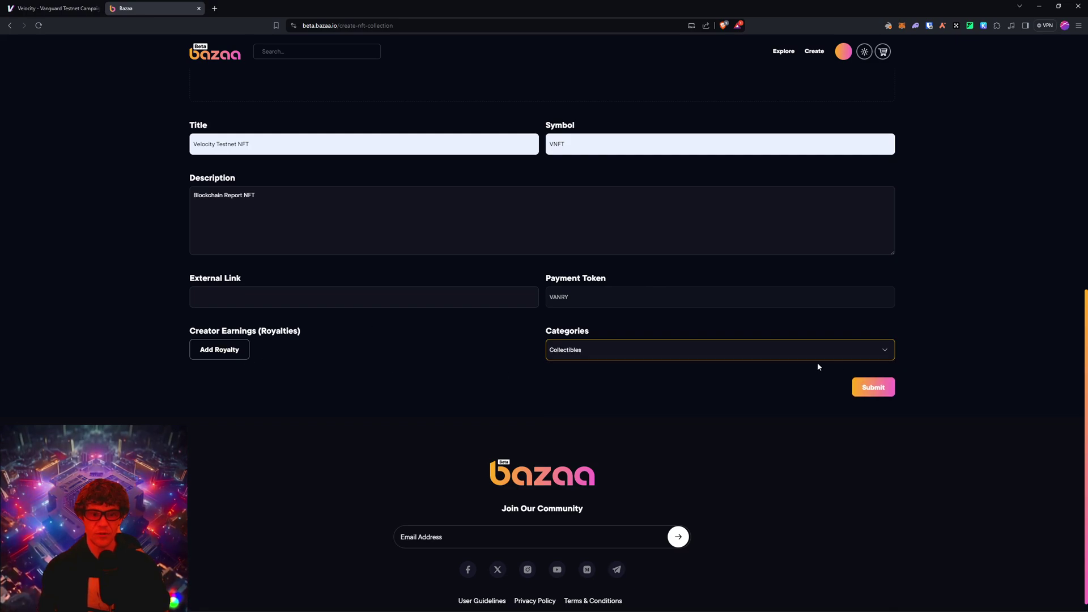
Submit the Velocity Testnet NFT collection and confirm the deployment transaction in MetaMask.
{"action": "left_click", "coordinate": [873, 387]}
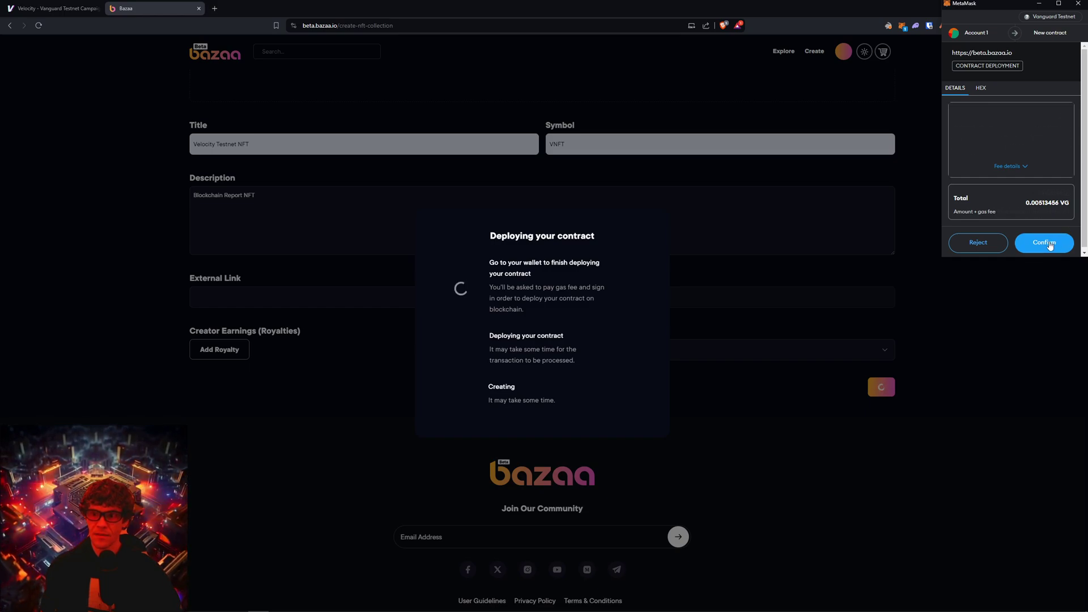
{"action": "left_click", "coordinate": [1045, 243]}
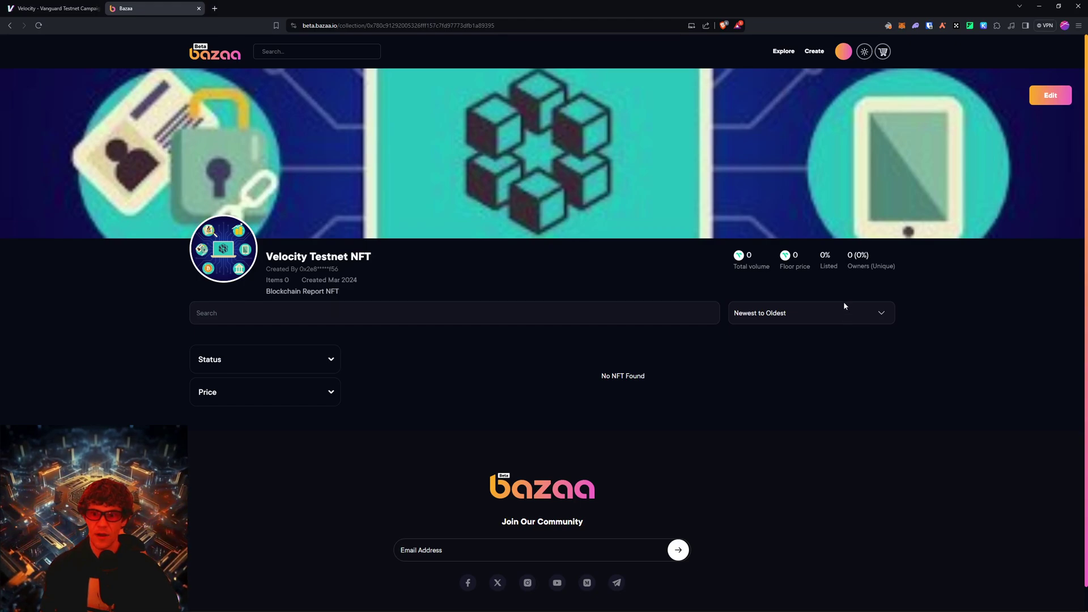
Begin another collection form, then go back to the Velocity Testnet NFT collection page.
{"action": "left_click", "coordinate": [814, 52]}
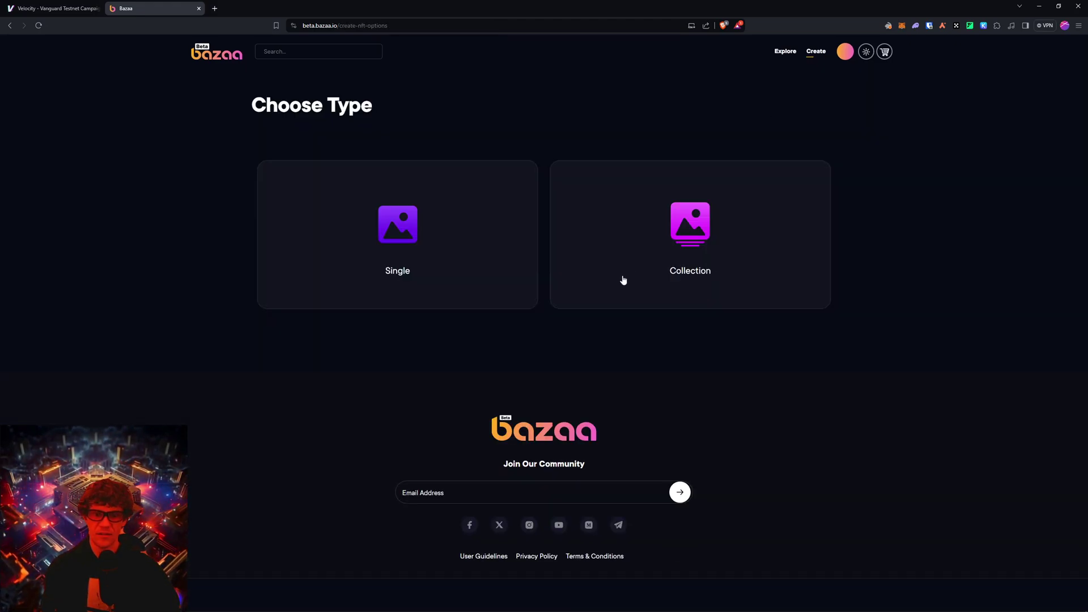
{"action": "left_click", "coordinate": [657, 252]}
{"action": "scroll", "coordinate": [865, 274], "scroll_direction": "down", "scroll_amount": 5}
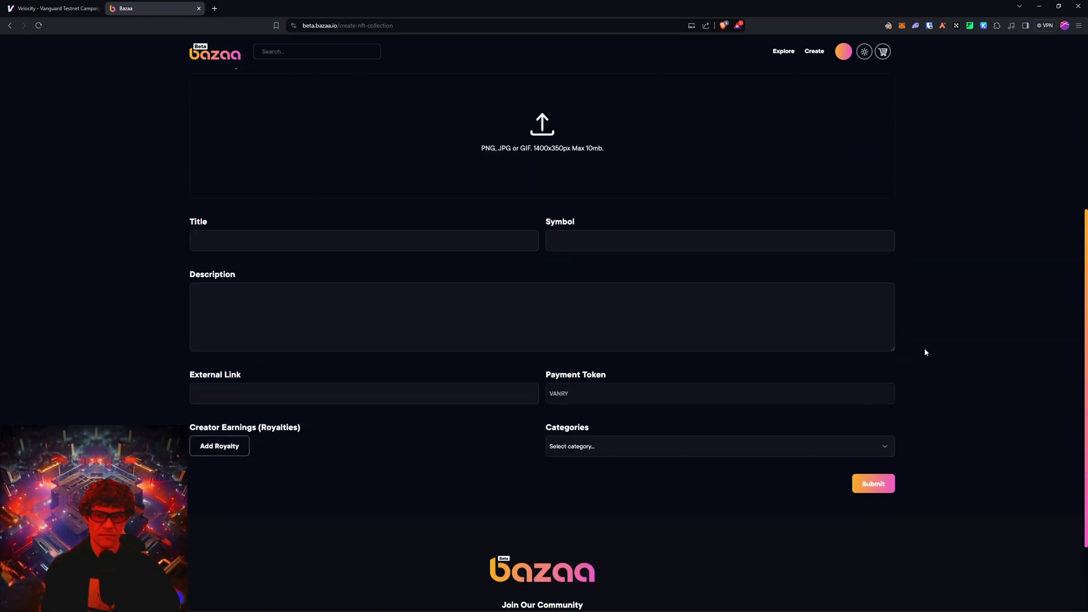
{"action": "key", "text": "alt+Left"}
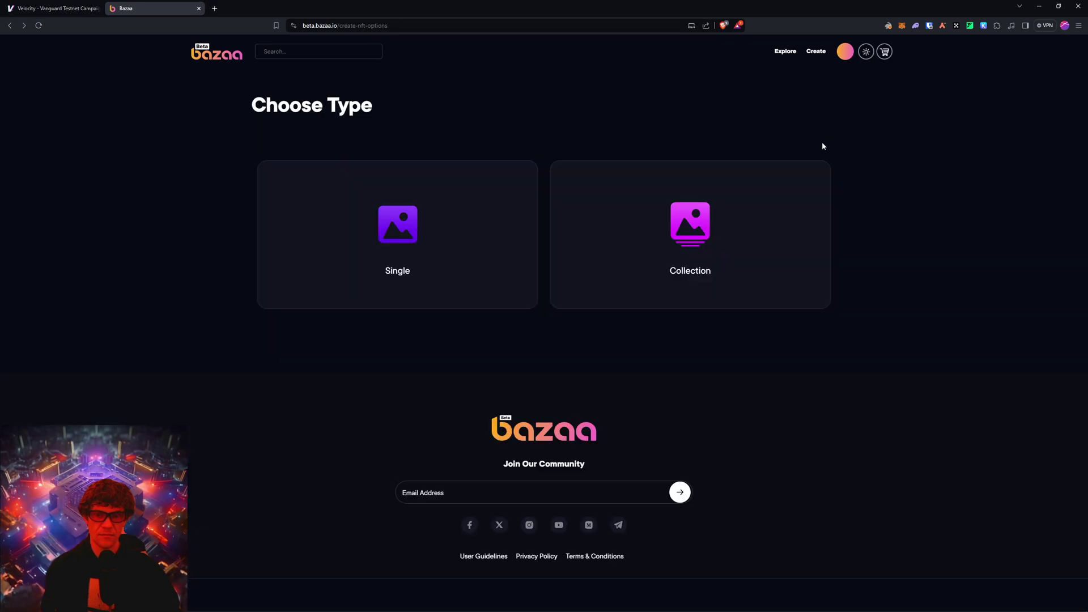
{"action": "key", "text": "alt+Left"}
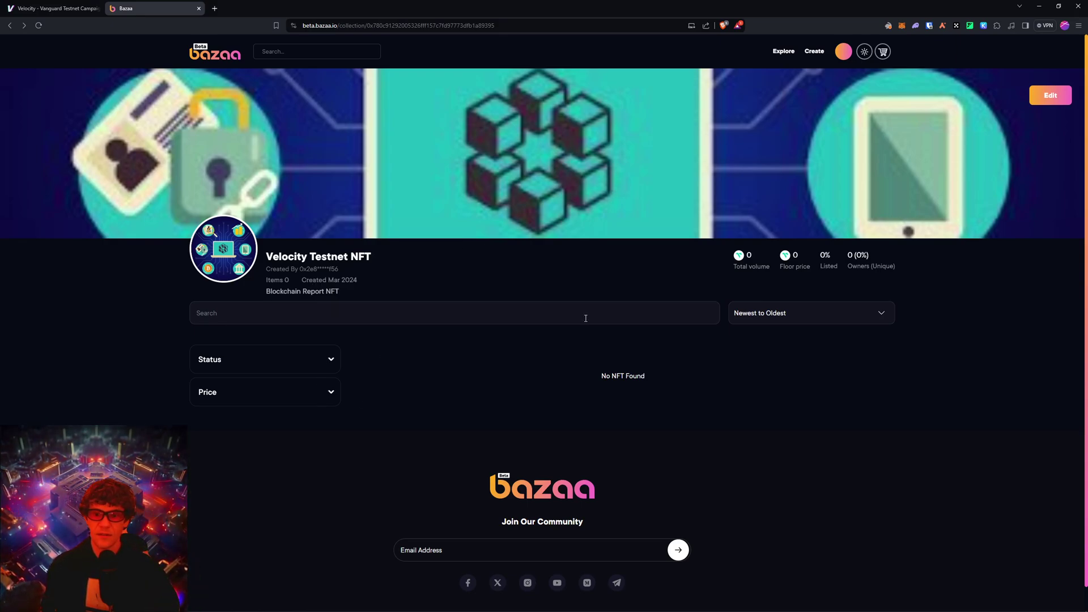
Inspect the collection's edit settings and status filter, confirming it has no NFTs yet.
{"action": "left_click", "coordinate": [1052, 95]}
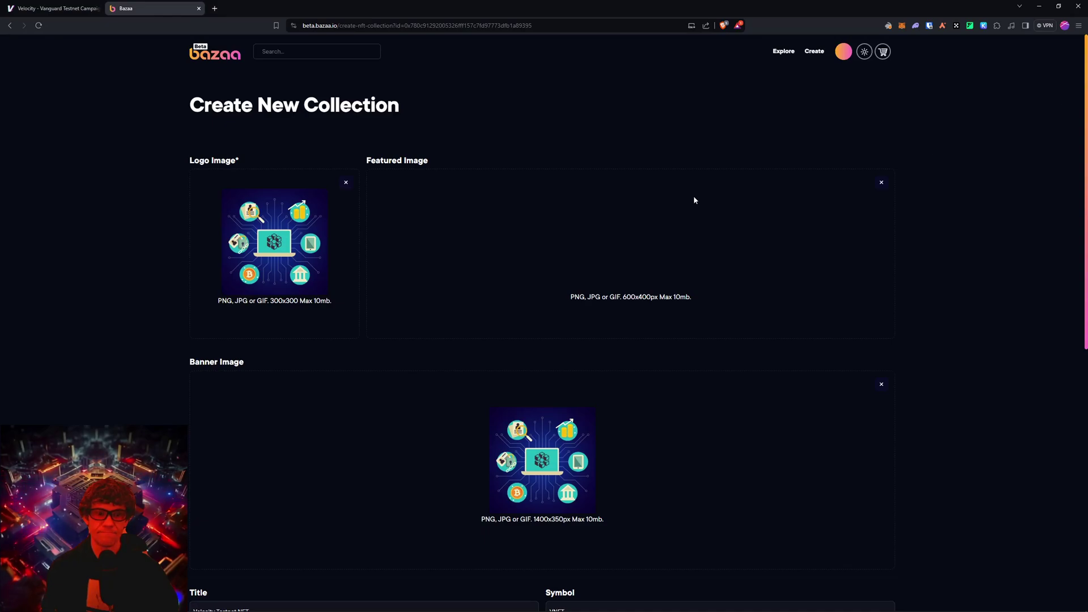
{"action": "scroll", "coordinate": [674, 187], "scroll_direction": "down", "scroll_amount": 4}
{"action": "scroll", "coordinate": [674, 187], "scroll_direction": "down", "scroll_amount": 4}
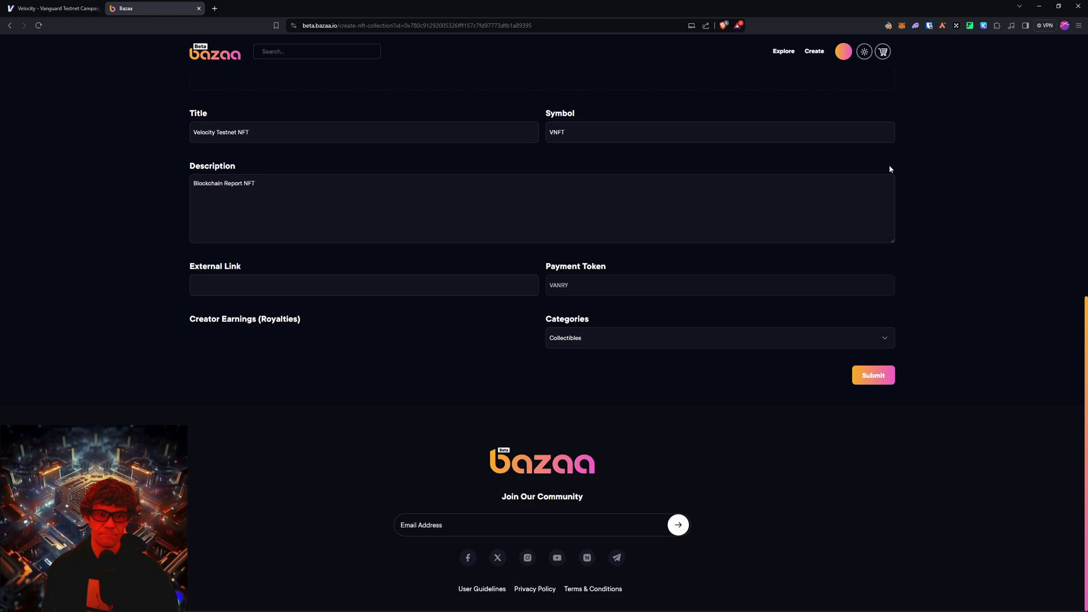
{"action": "key", "text": "alt+Left"}
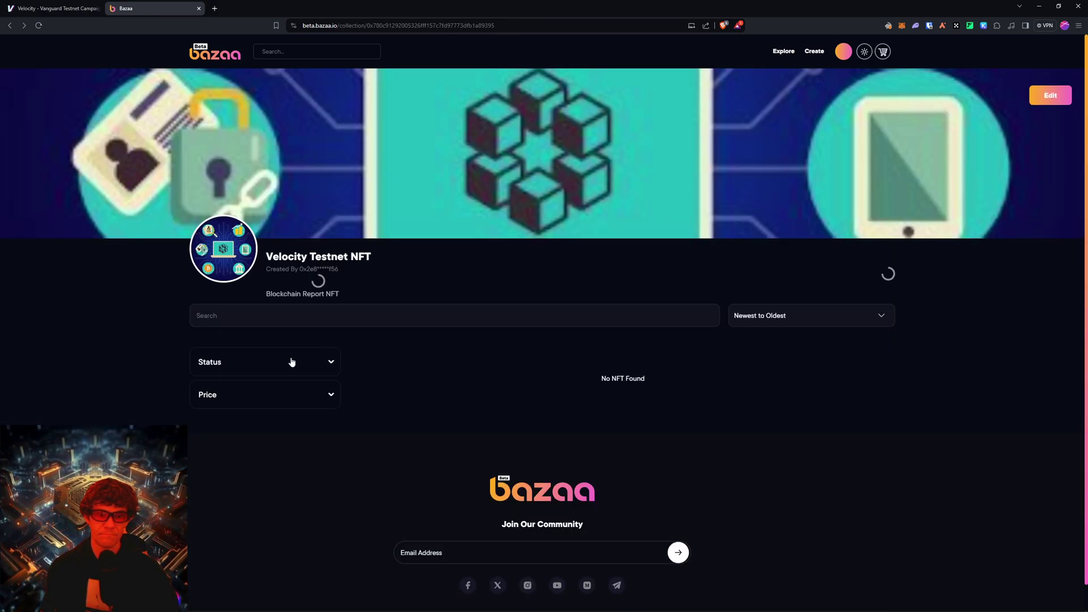
{"action": "left_click", "coordinate": [292, 361]}
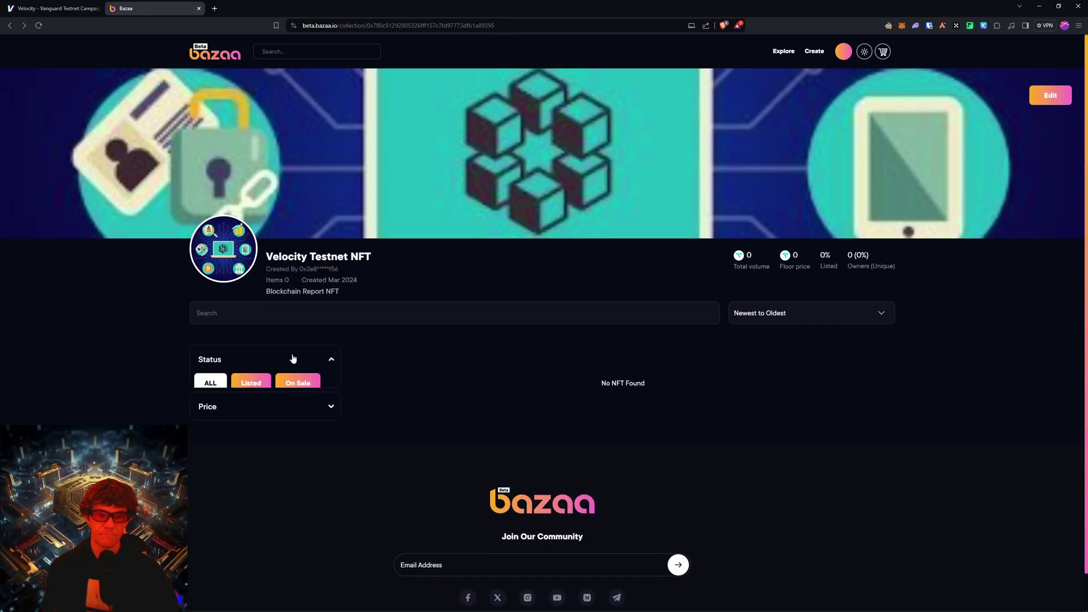
{"action": "left_click", "coordinate": [321, 362]}
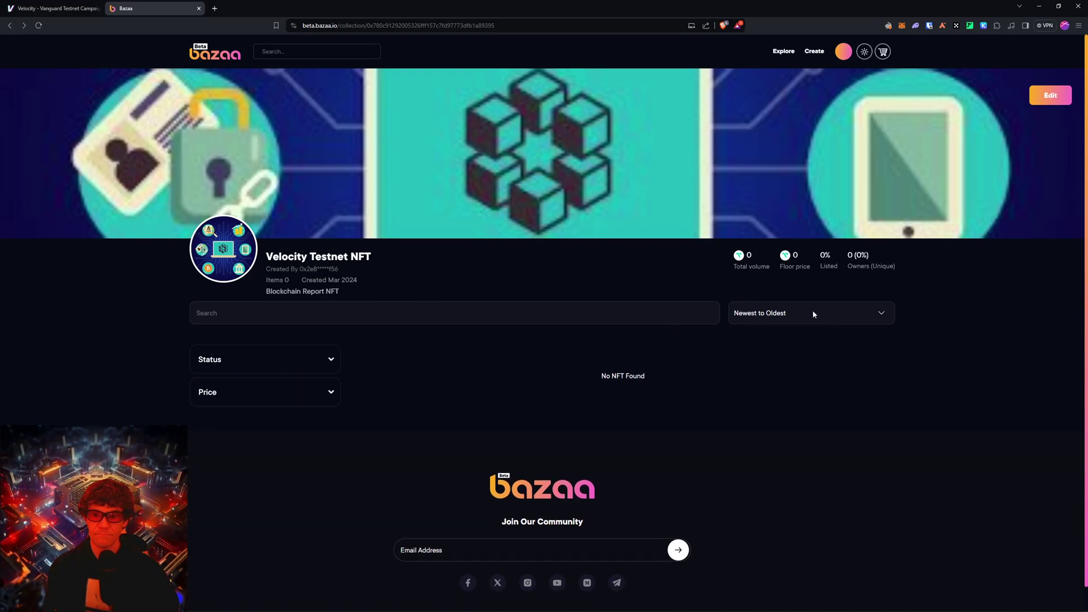
{"action": "left_click", "coordinate": [1037, 101]}
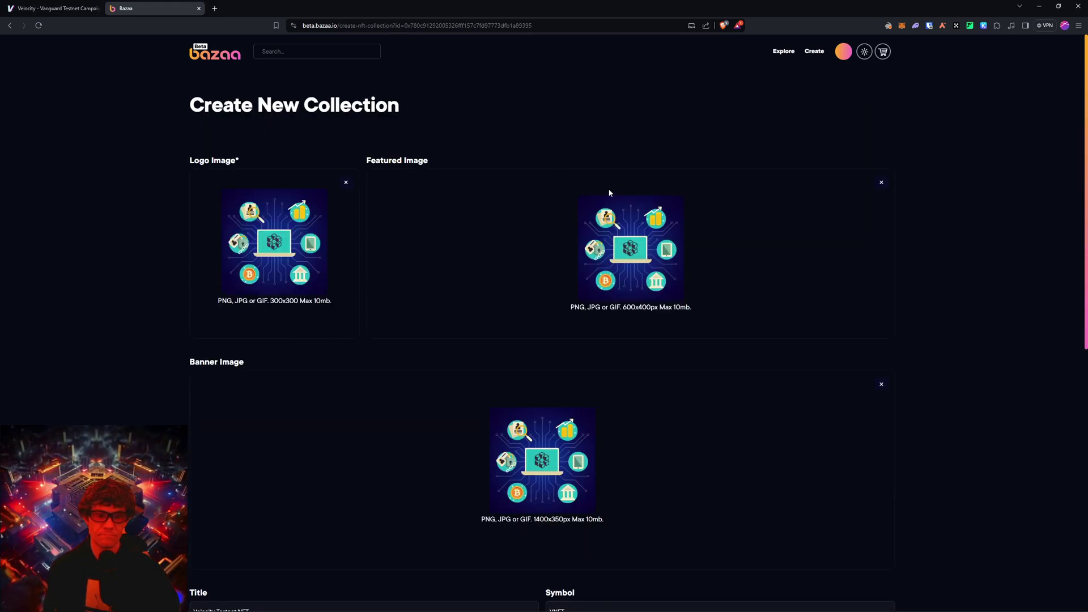
{"action": "scroll", "coordinate": [609, 192], "scroll_direction": "down", "scroll_amount": 7}
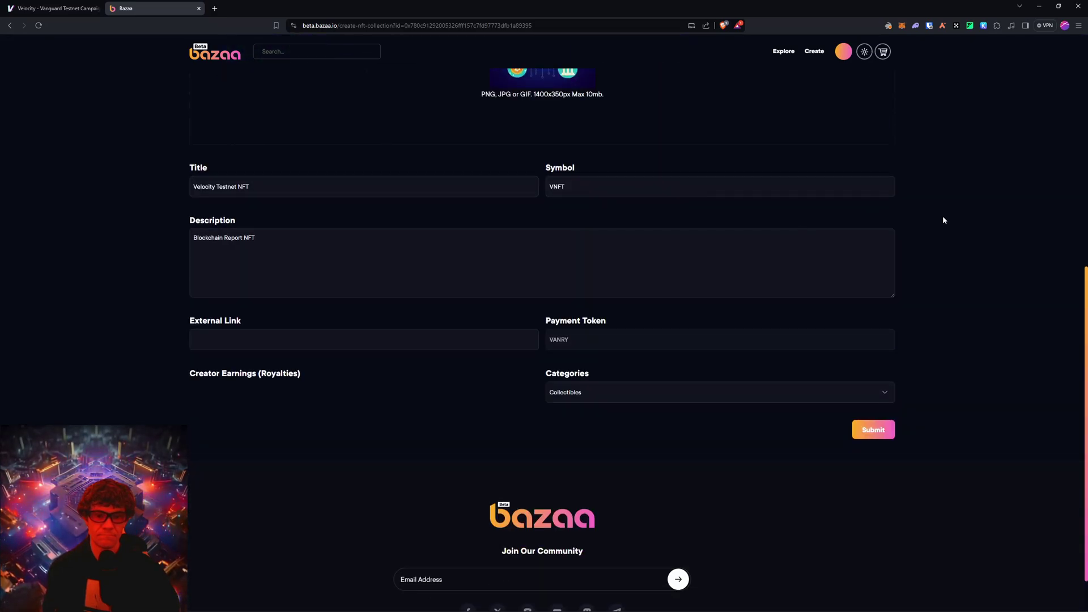
{"action": "scroll", "coordinate": [701, 296], "scroll_direction": "up", "scroll_amount": 7}
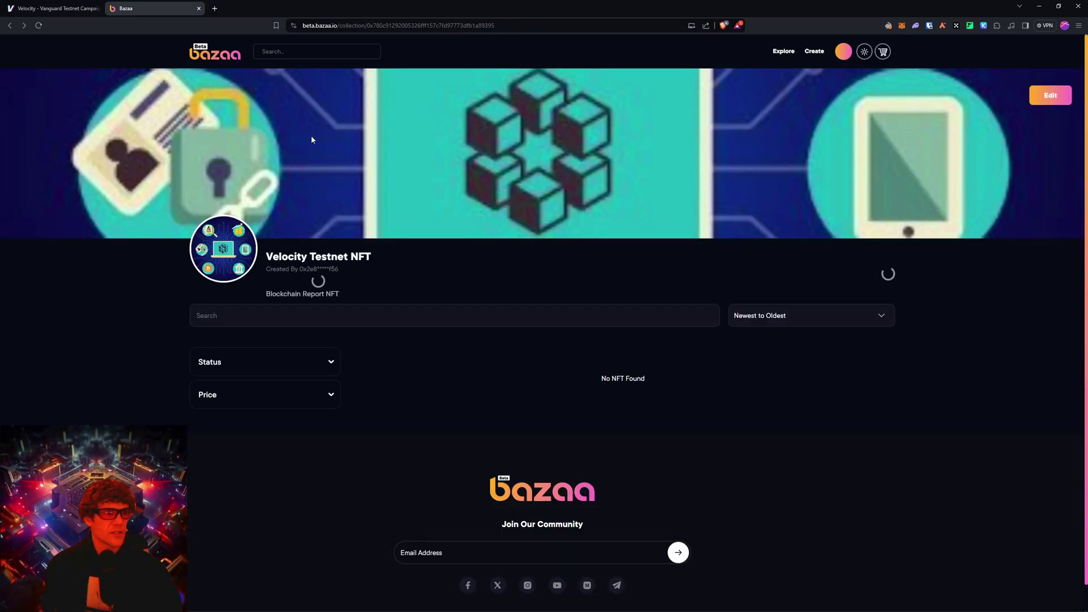
From the Velocity quest list, open the Create and deploy collection task links in Bazaa.
{"action": "left_click", "coordinate": [74, 11]}
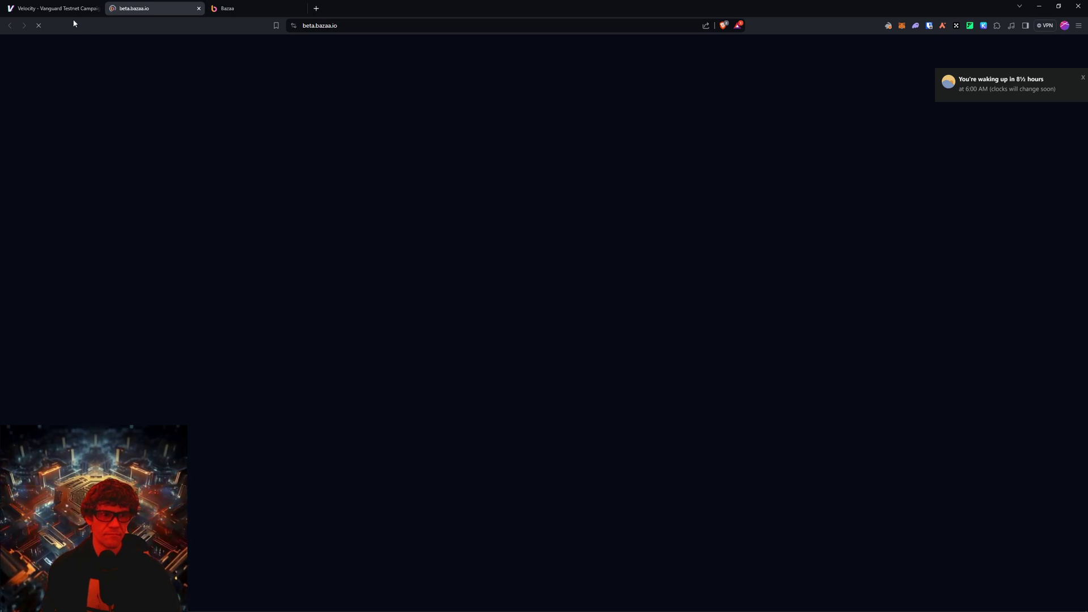
{"action": "left_click", "coordinate": [73, 8]}
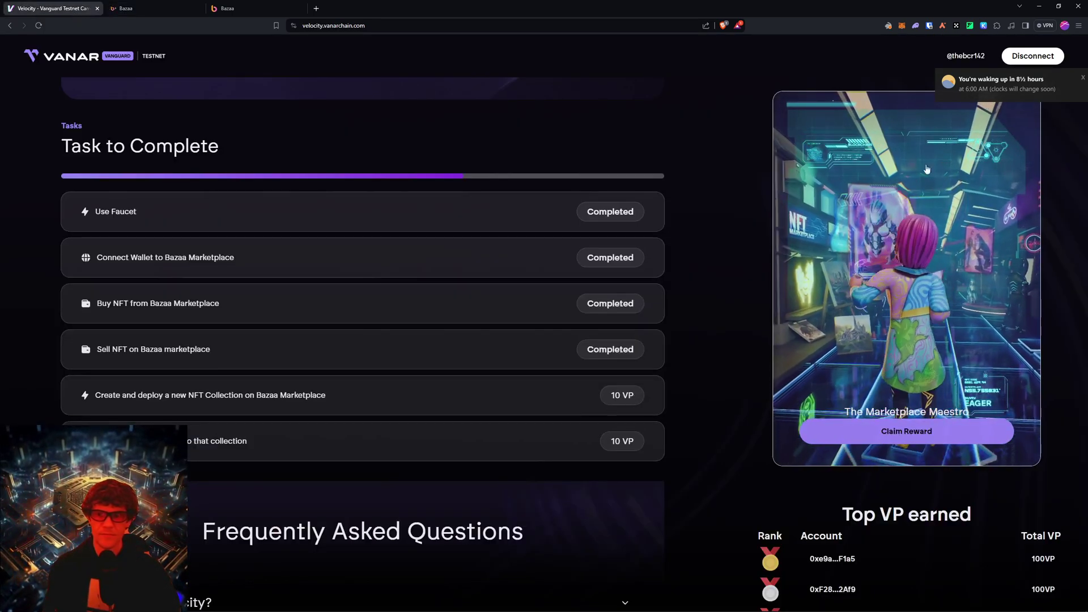
{"action": "left_click", "coordinate": [464, 406]}
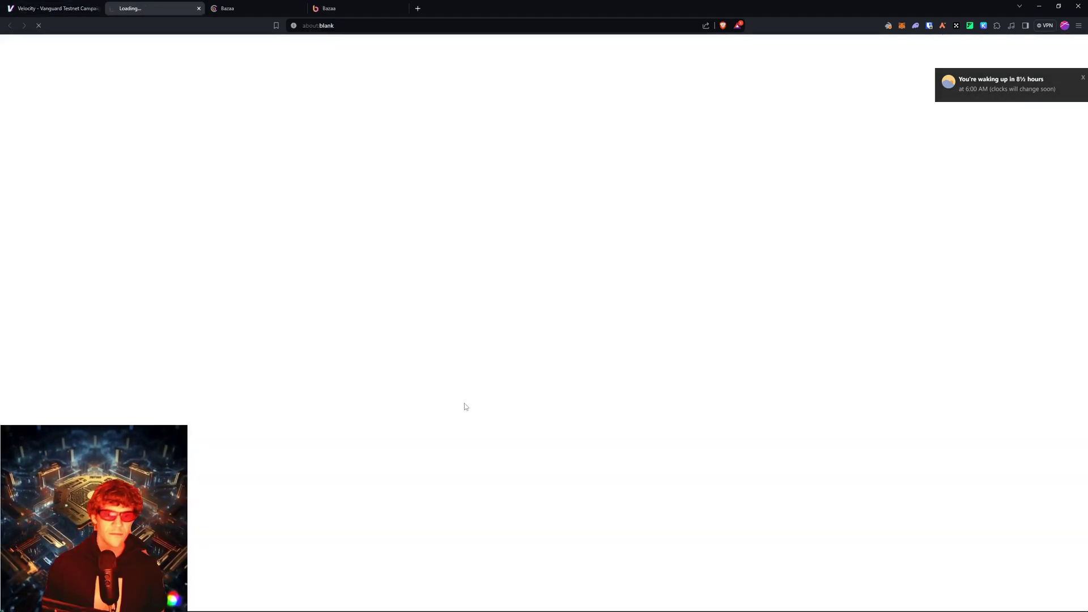
{"action": "key", "text": "ctrl+shift+Tab"}
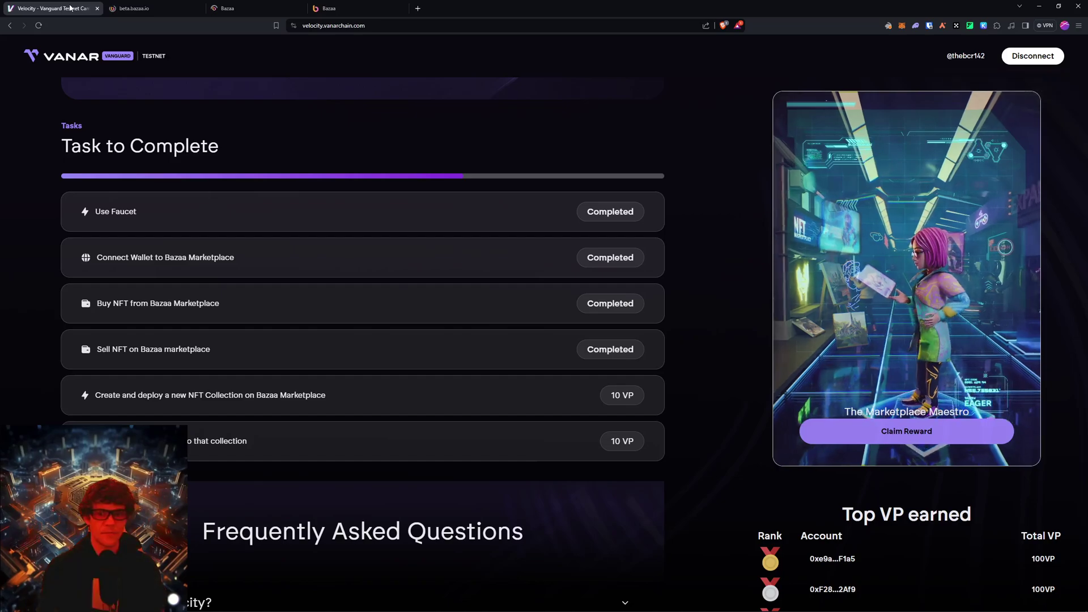
{"action": "left_click", "coordinate": [285, 395]}
{"action": "key", "text": "ctrl+shift+Tab"}
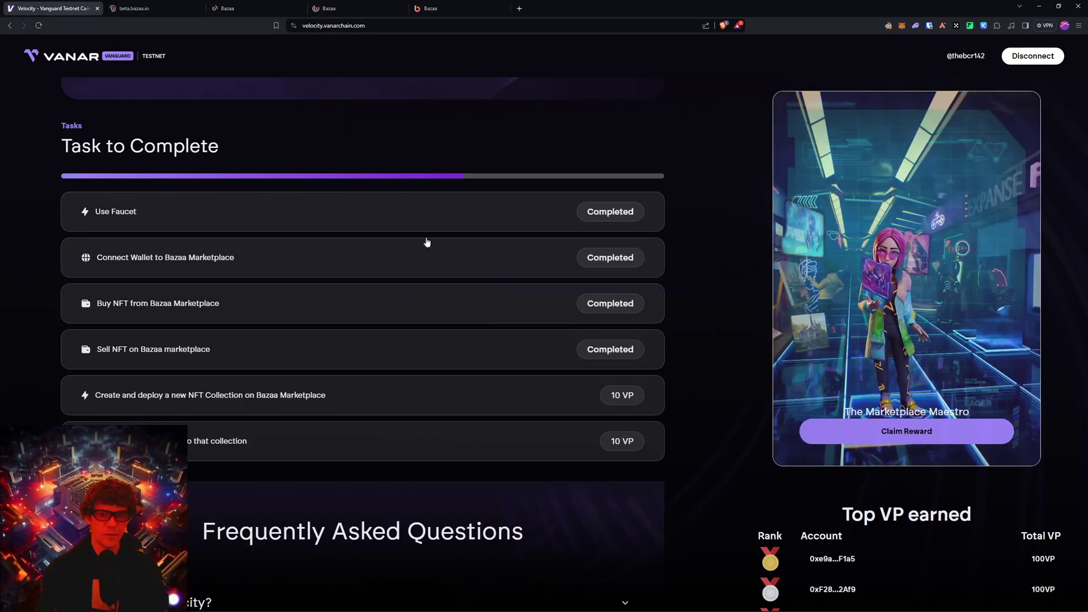
{"action": "scroll", "coordinate": [689, 359], "scroll_direction": "down", "scroll_amount": 3}
{"action": "scroll", "coordinate": [689, 359], "scroll_direction": "up", "scroll_amount": 4}
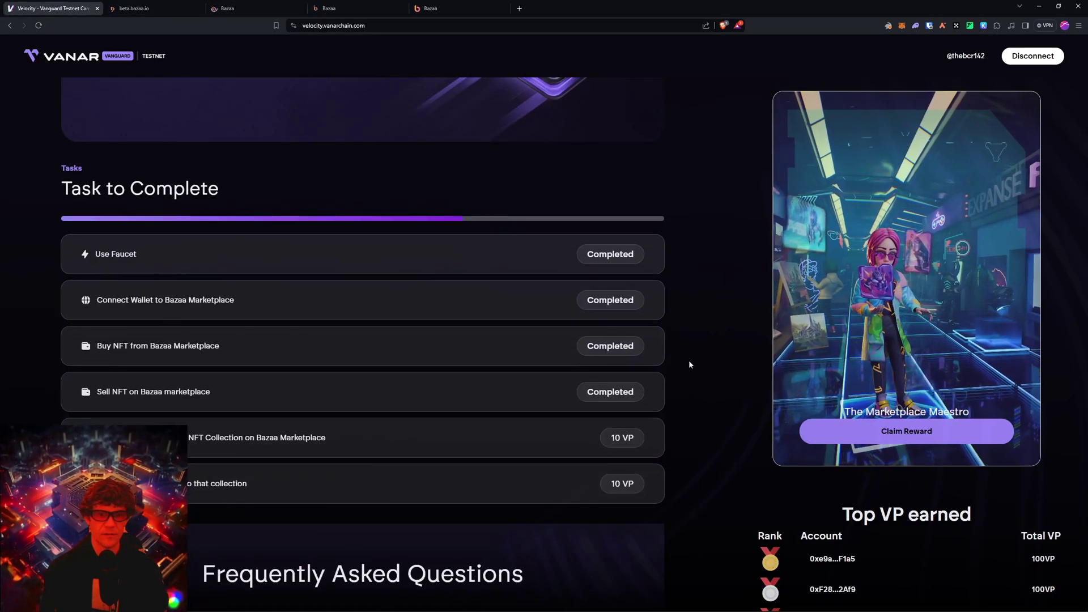
{"action": "scroll", "coordinate": [689, 361], "scroll_direction": "up", "scroll_amount": 6}
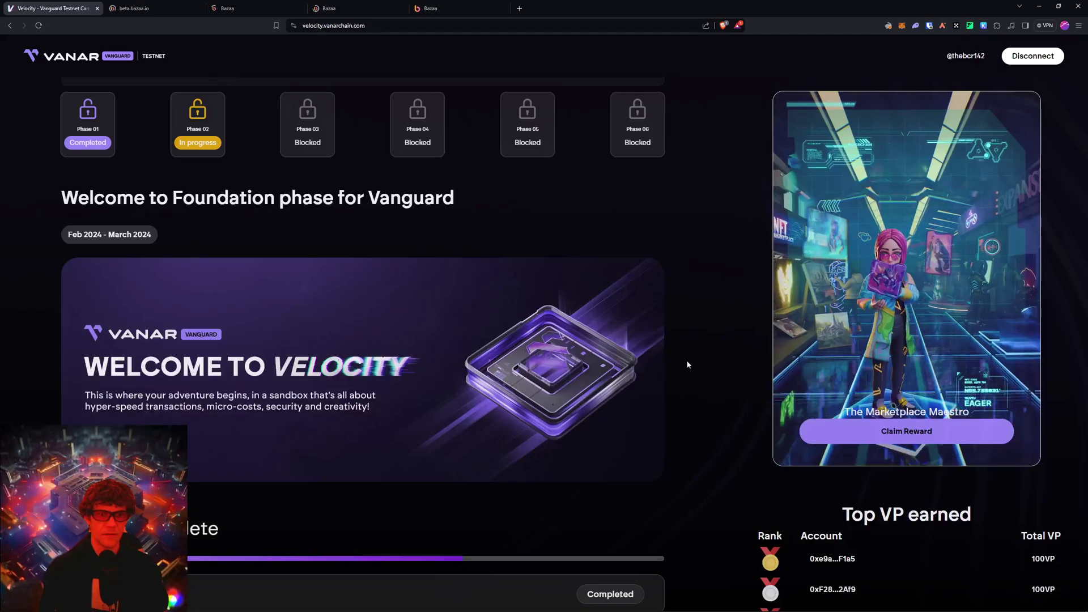
{"action": "scroll", "coordinate": [687, 364], "scroll_direction": "down", "scroll_amount": 7}
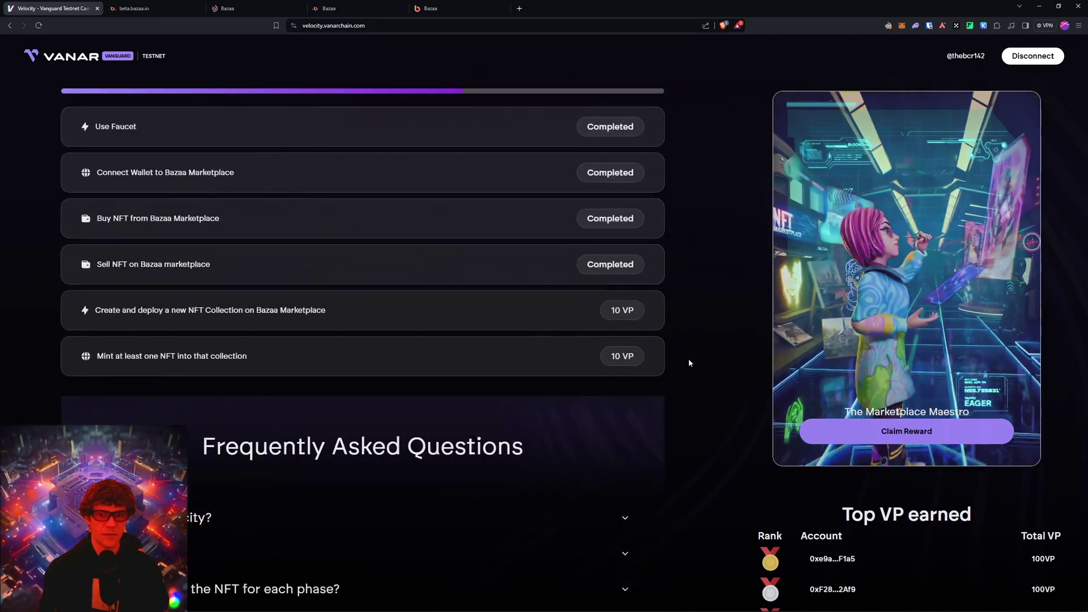
Open the mint an NFT task, reload the Velocity quest page with F5, and close duplicate Bazaa tabs.
{"action": "left_click", "coordinate": [267, 355]}
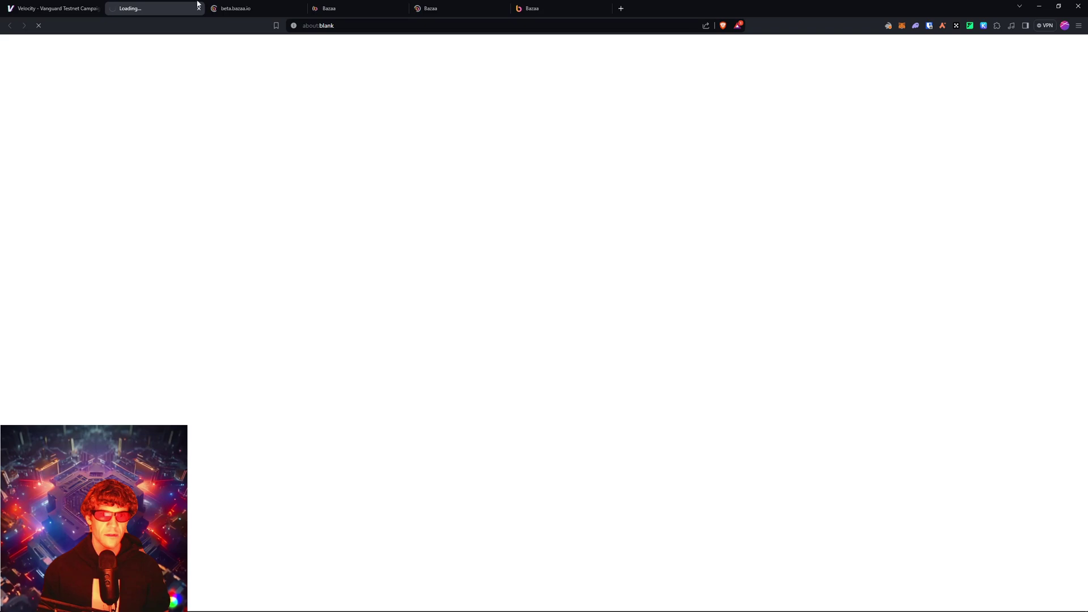
{"action": "left_click", "coordinate": [198, 8]}
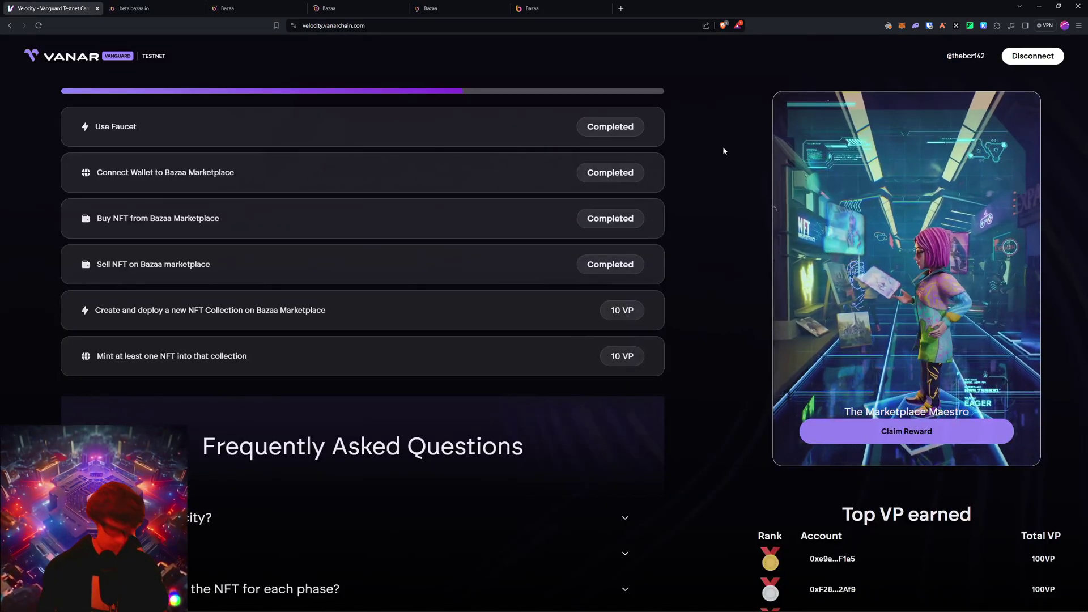
{"action": "key", "text": "F5"}
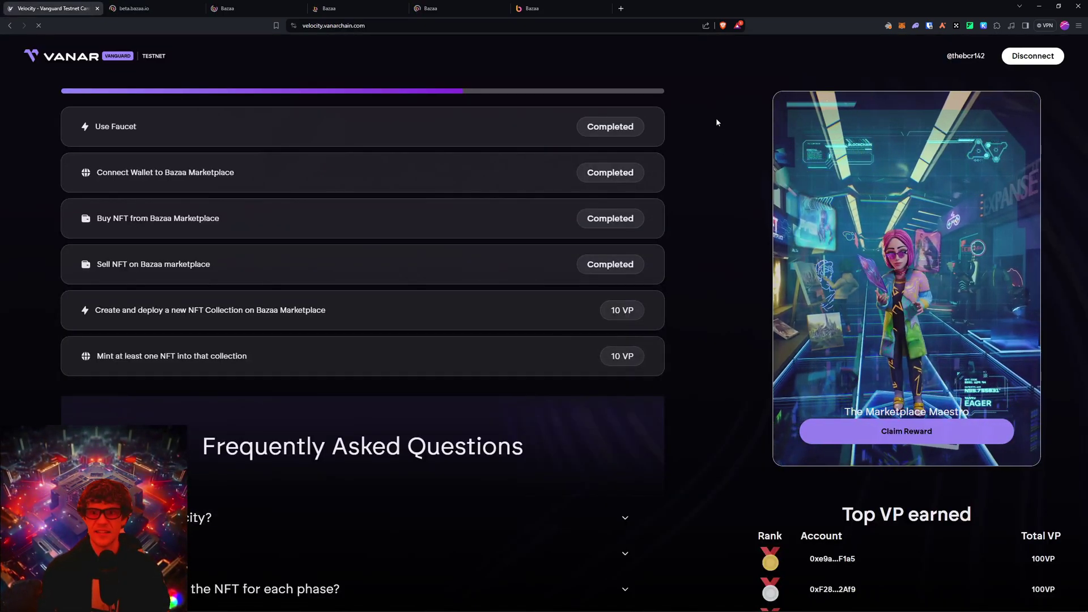
{"action": "left_click", "coordinate": [445, 7]}
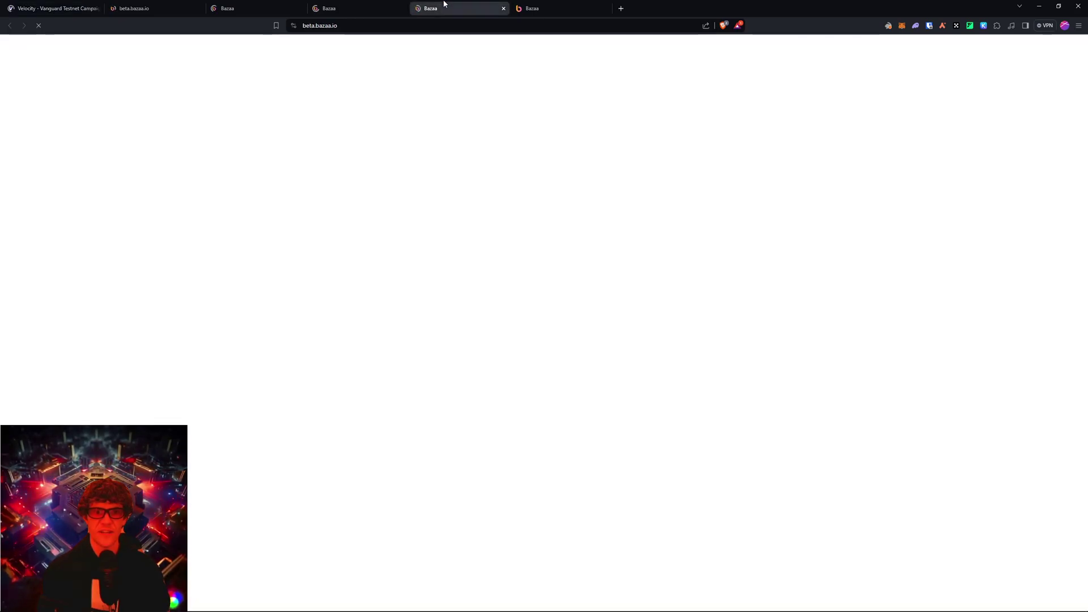
{"action": "left_click", "coordinate": [503, 8]}
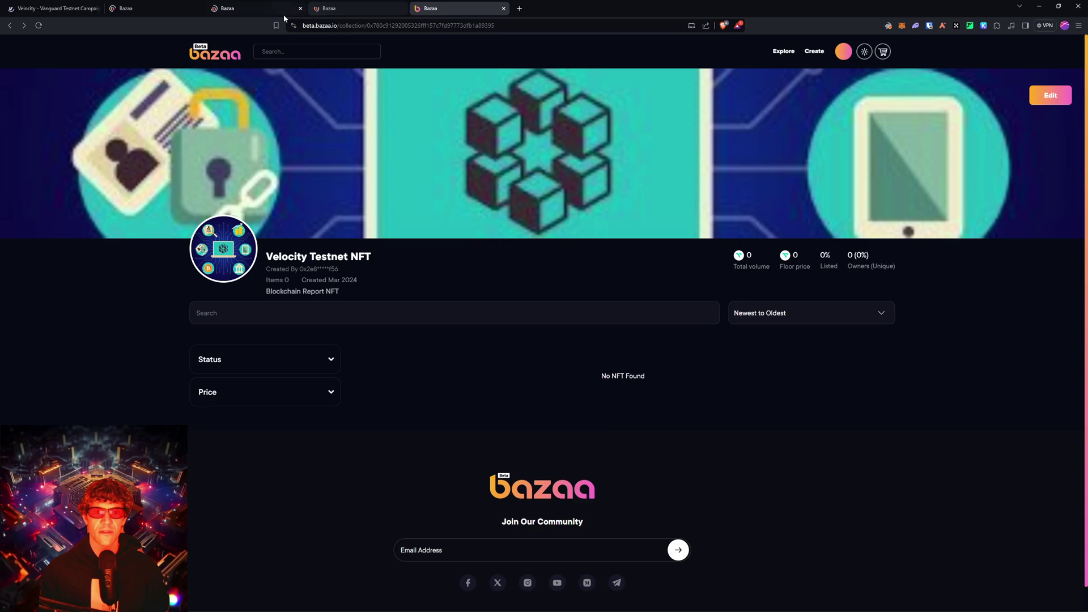
{"action": "key", "text": "ctrl+w"}
{"action": "left_click", "coordinate": [280, 8]}
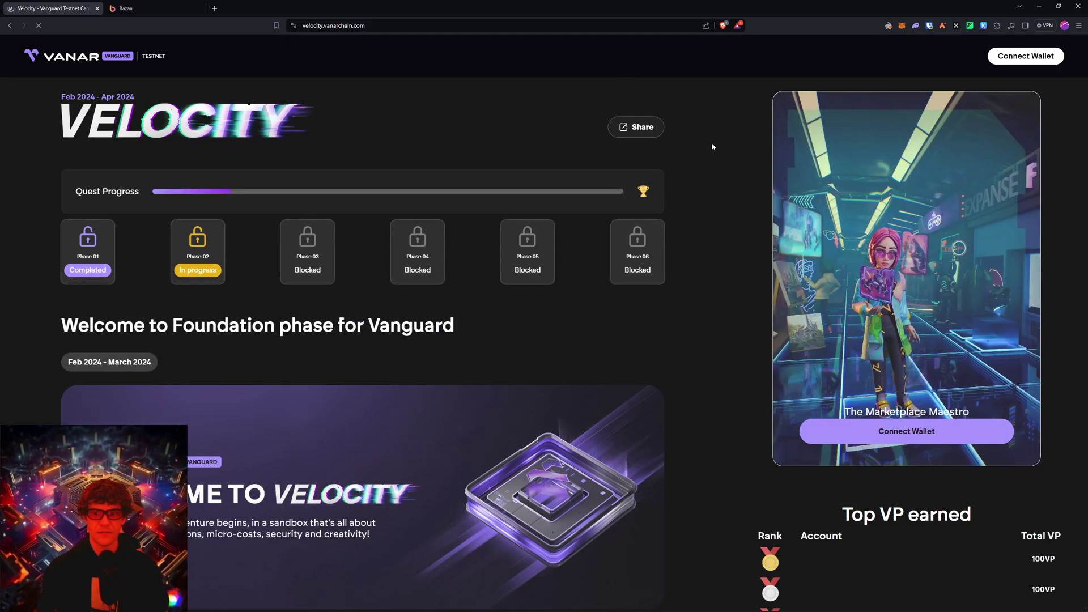
Verify Create and deploy collection shows Completed, then view the empty Velocity Testnet NFT collection page.
{"action": "scroll", "coordinate": [731, 187], "scroll_direction": "down", "scroll_amount": 8}
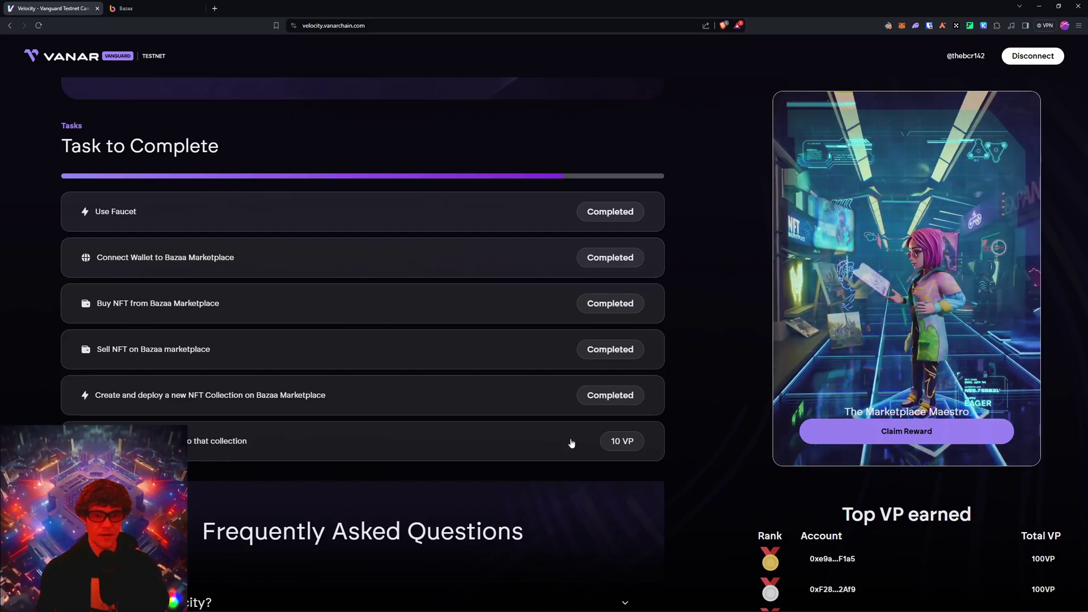
{"action": "scroll", "coordinate": [723, 323], "scroll_direction": "down", "scroll_amount": 4}
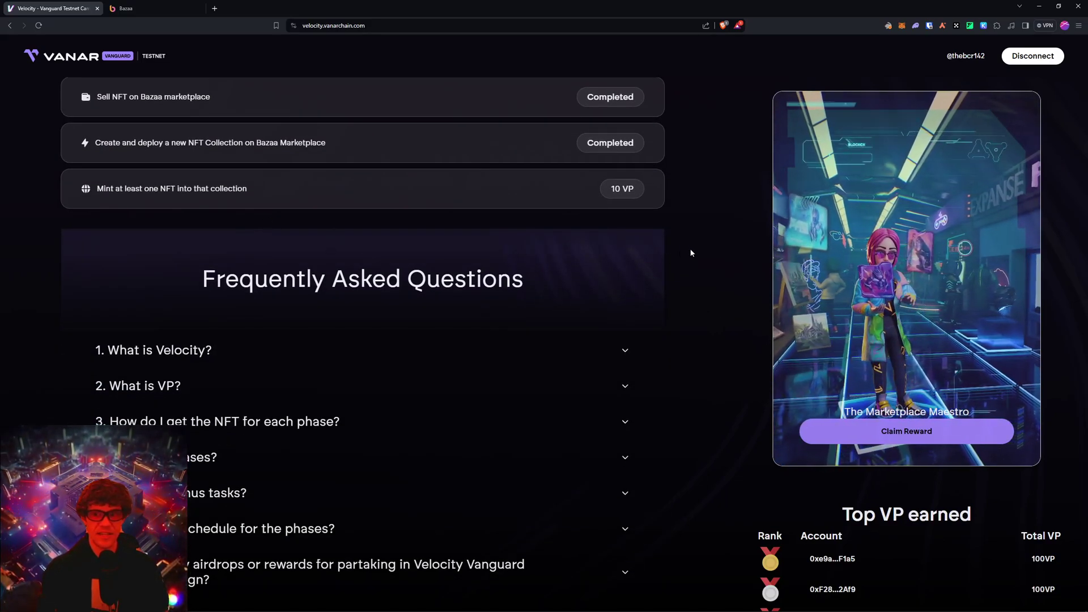
{"action": "scroll", "coordinate": [690, 252], "scroll_direction": "up", "scroll_amount": 3}
{"action": "left_click", "coordinate": [152, 7]}
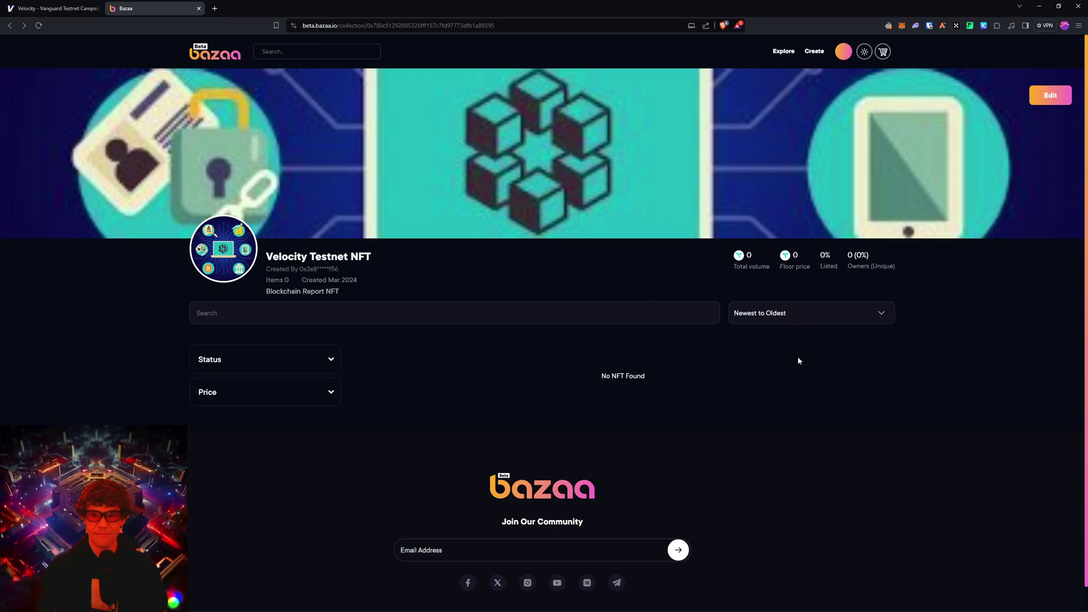
{"action": "left_click", "coordinate": [493, 321]}
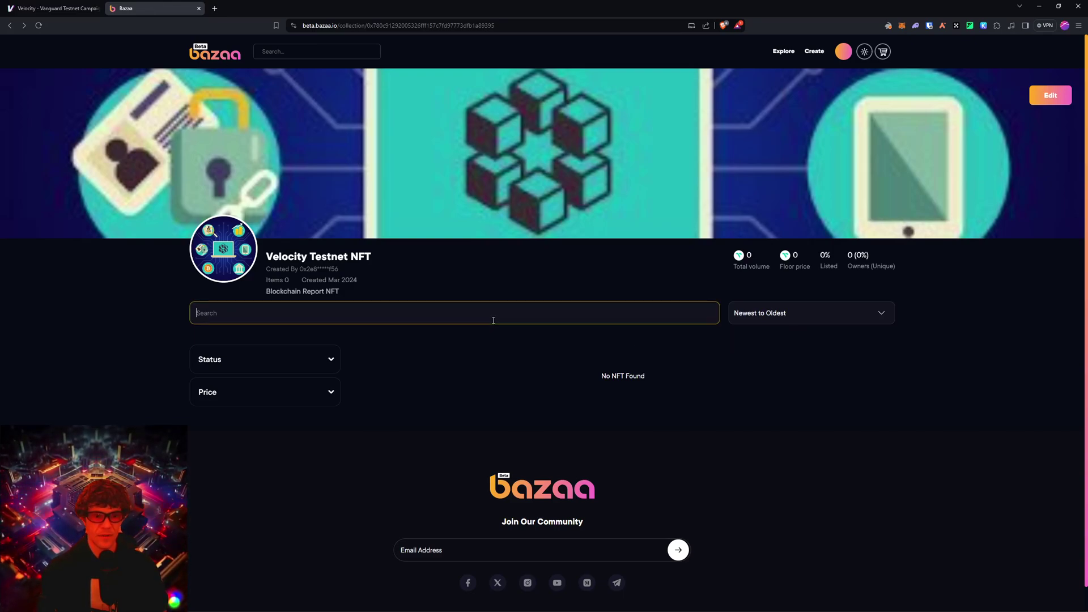
{"action": "left_click", "coordinate": [723, 371]}
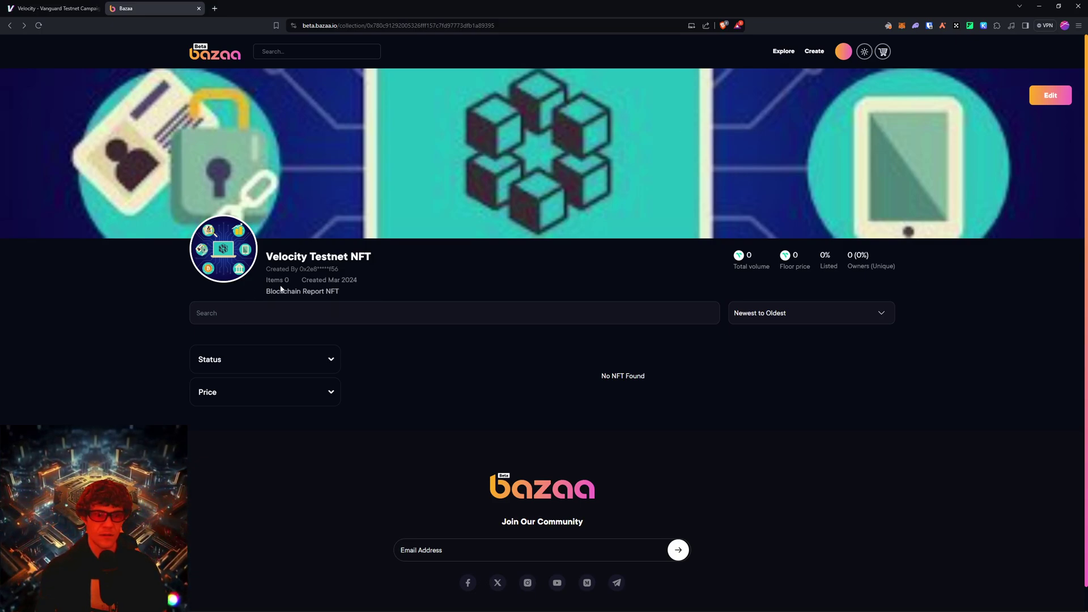
Open the Galxe Vanar campaign in a new tab via the 'vana' suggestion, then return to Bazaa home.
{"action": "left_click", "coordinate": [53, 8]}
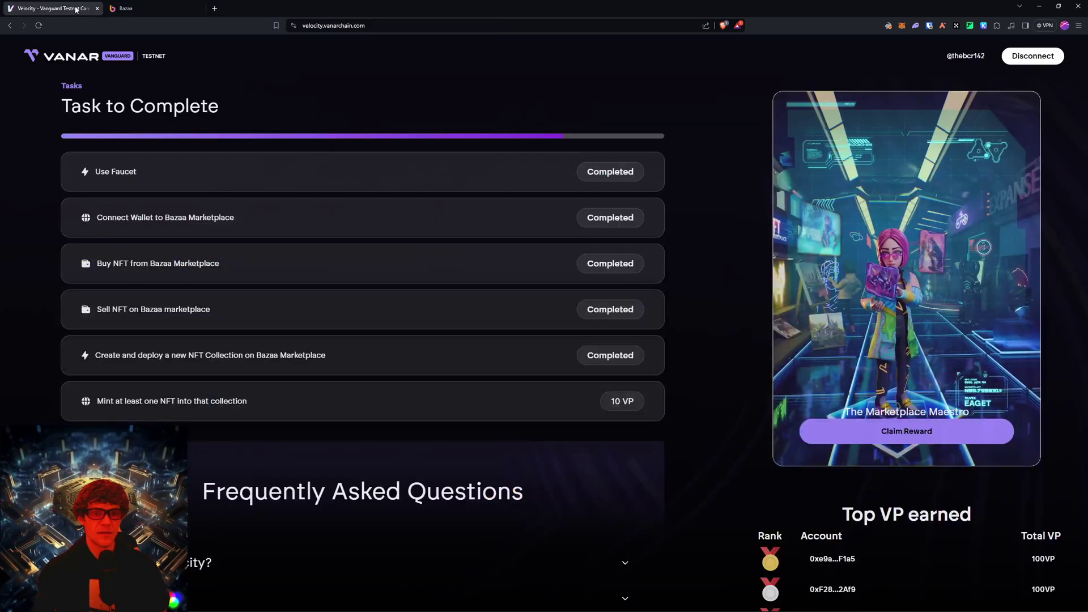
{"action": "scroll", "coordinate": [200, 402], "scroll_direction": "down", "scroll_amount": 1}
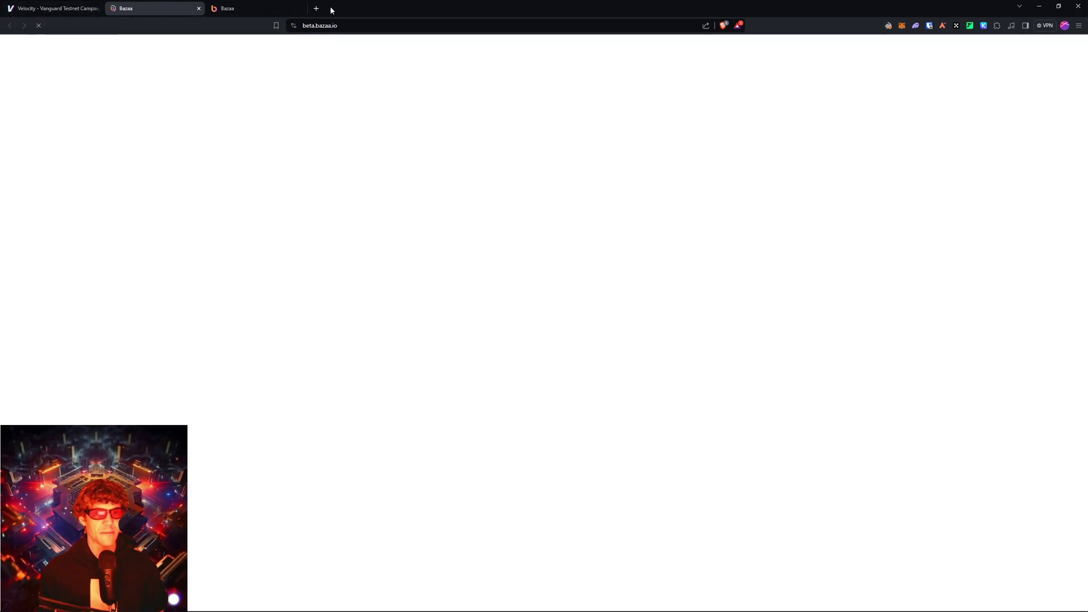
{"action": "left_click", "coordinate": [317, 8]}
{"action": "type", "text": "vana"}
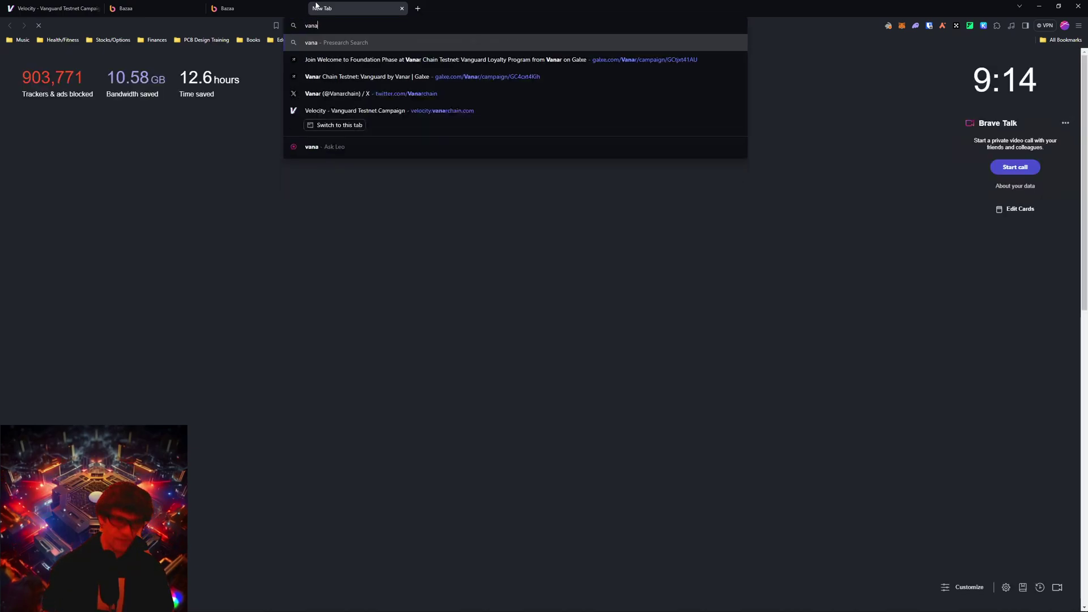
{"action": "key", "text": "Down"}
{"action": "key", "text": "Down"}
{"action": "key", "text": "Return"}
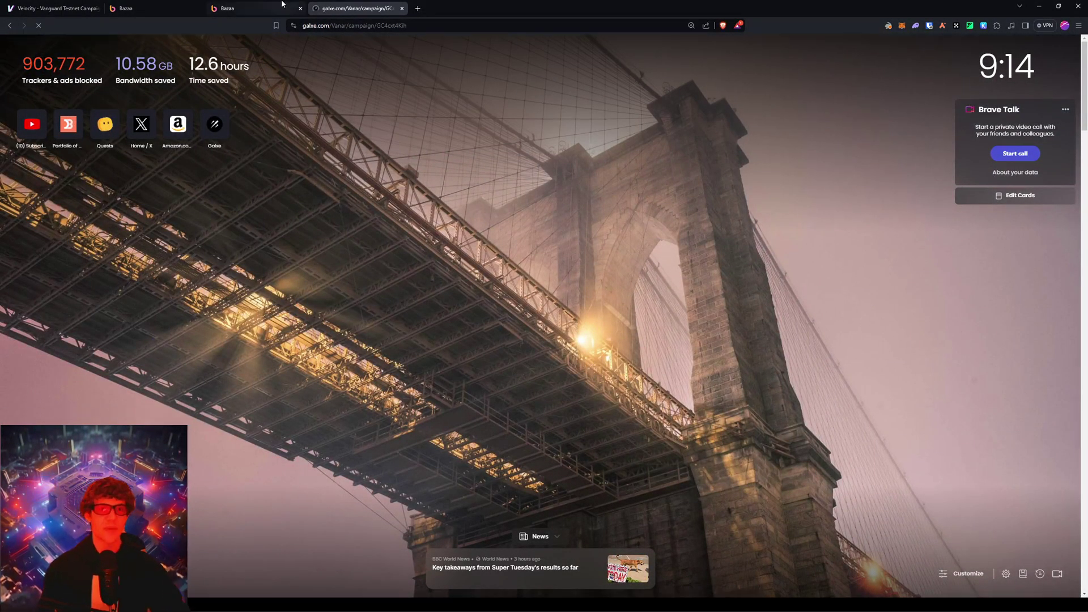
{"action": "left_click", "coordinate": [252, 7]}
{"action": "left_click", "coordinate": [170, 5]}
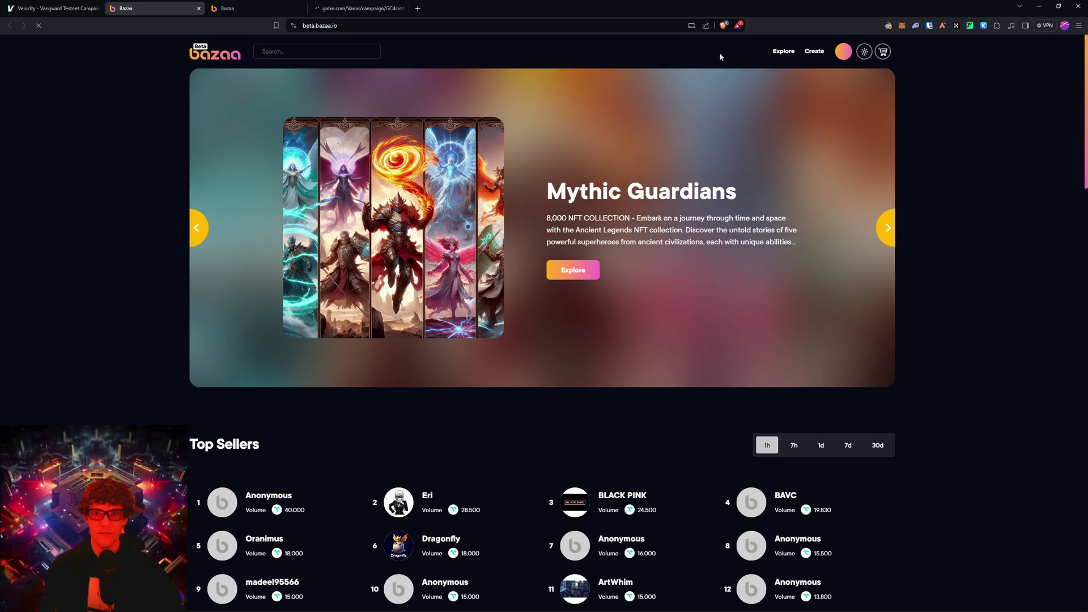
Browse Bazaa collections, viewing the Velocity Testnet NFT and Mingo collections.
{"action": "left_click", "coordinate": [786, 52]}
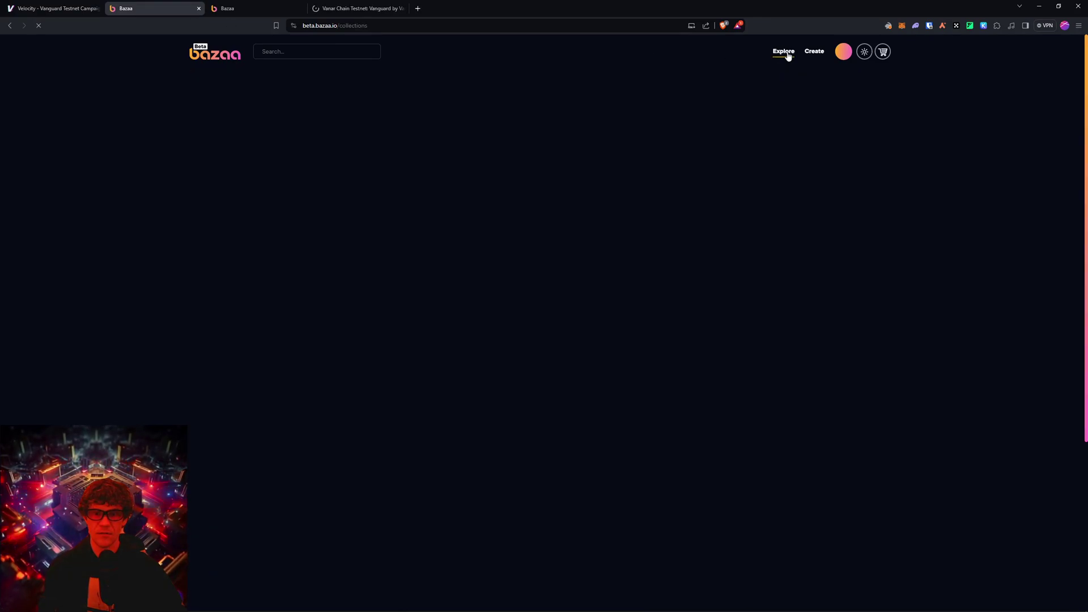
{"action": "left_click", "coordinate": [309, 53]}
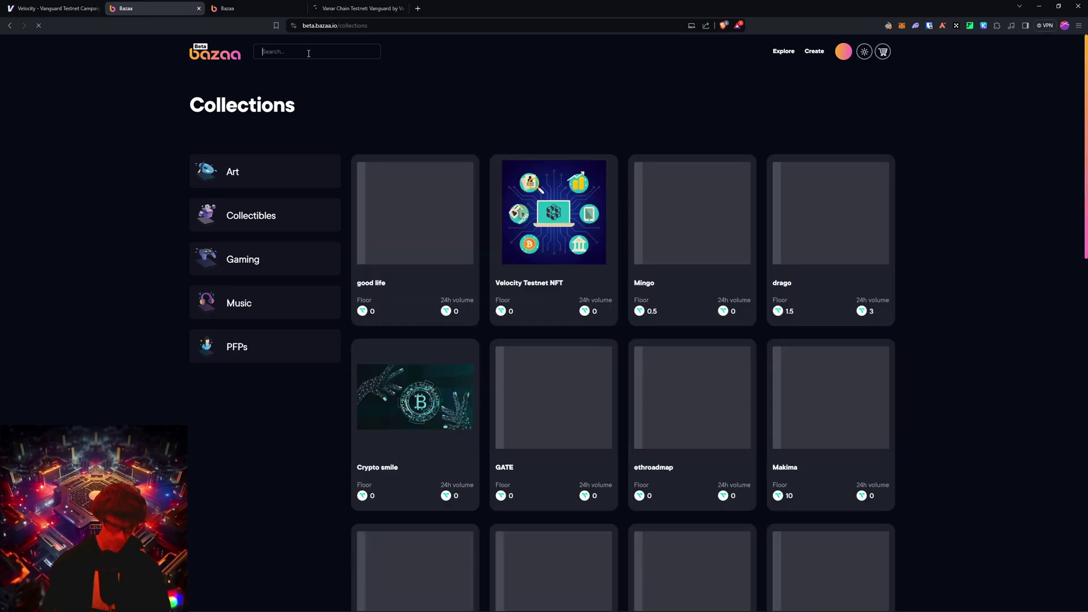
{"action": "left_click", "coordinate": [548, 253]}
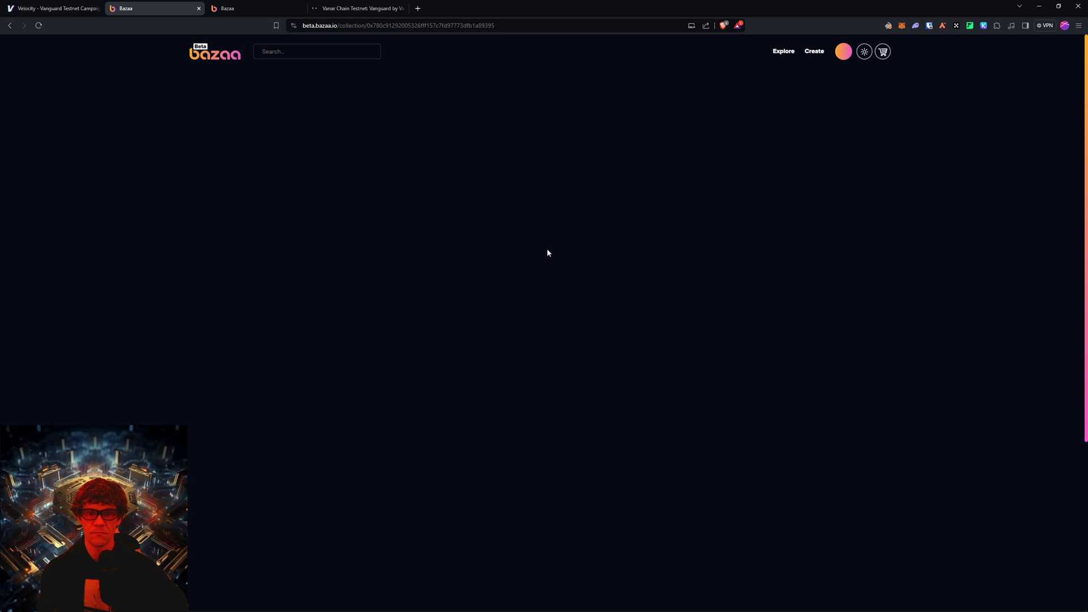
{"action": "key", "text": "alt+Left"}
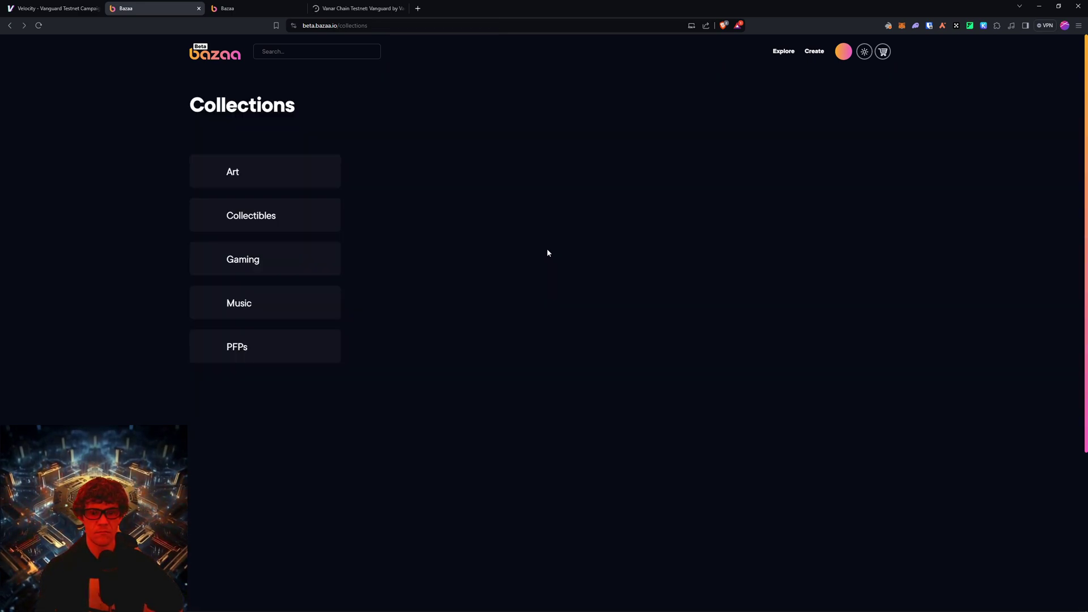
{"action": "left_click", "coordinate": [680, 245]}
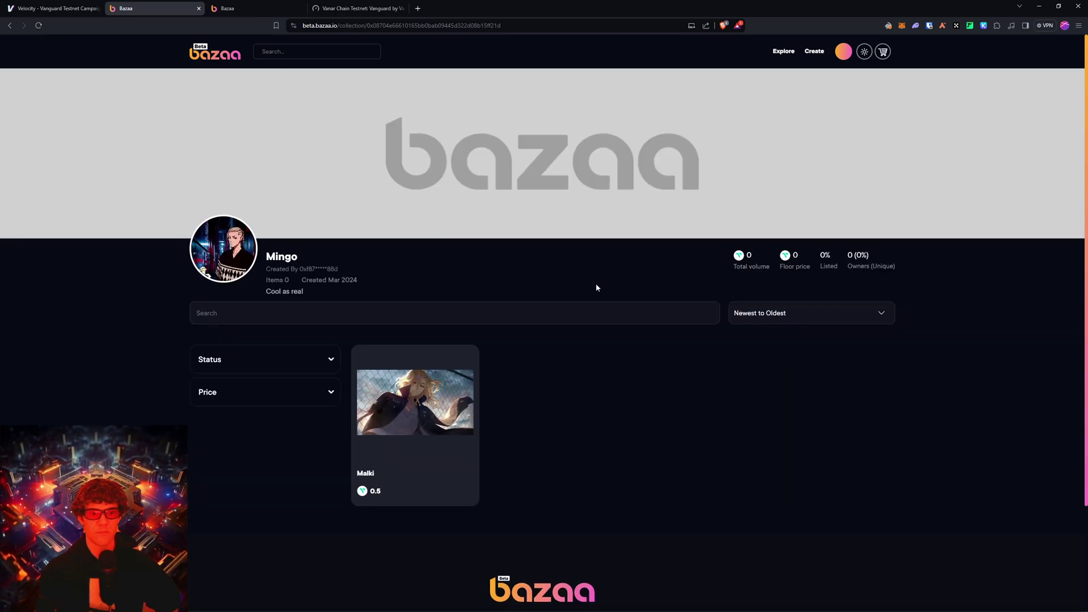
{"action": "key", "text": "alt+Left"}
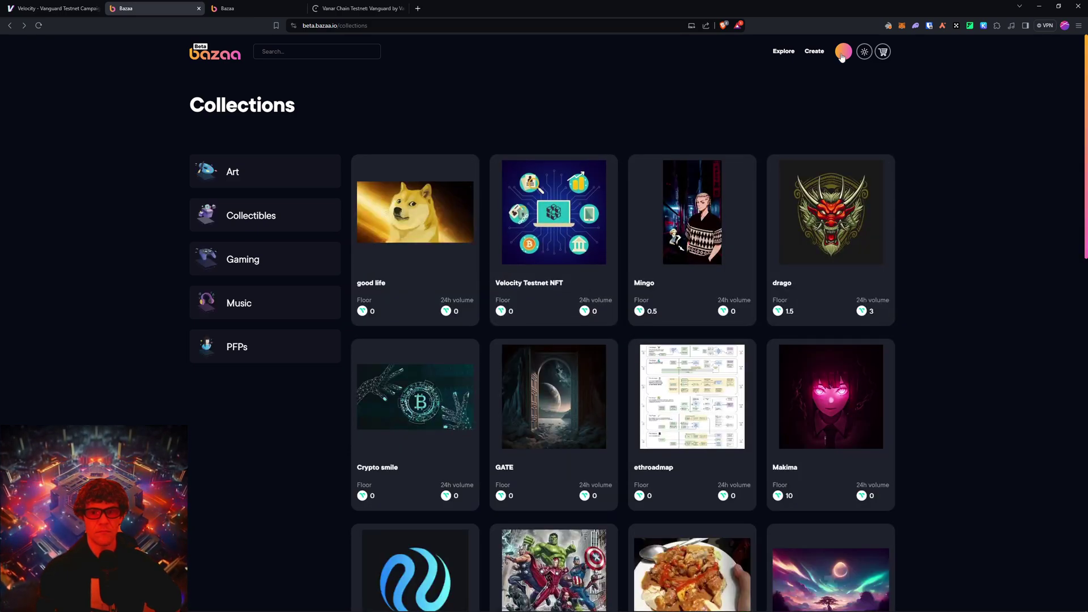
Open the profile's Created tab listing Velocity Testnet NFT, and peek at profile settings.
{"action": "left_click", "coordinate": [844, 52]}
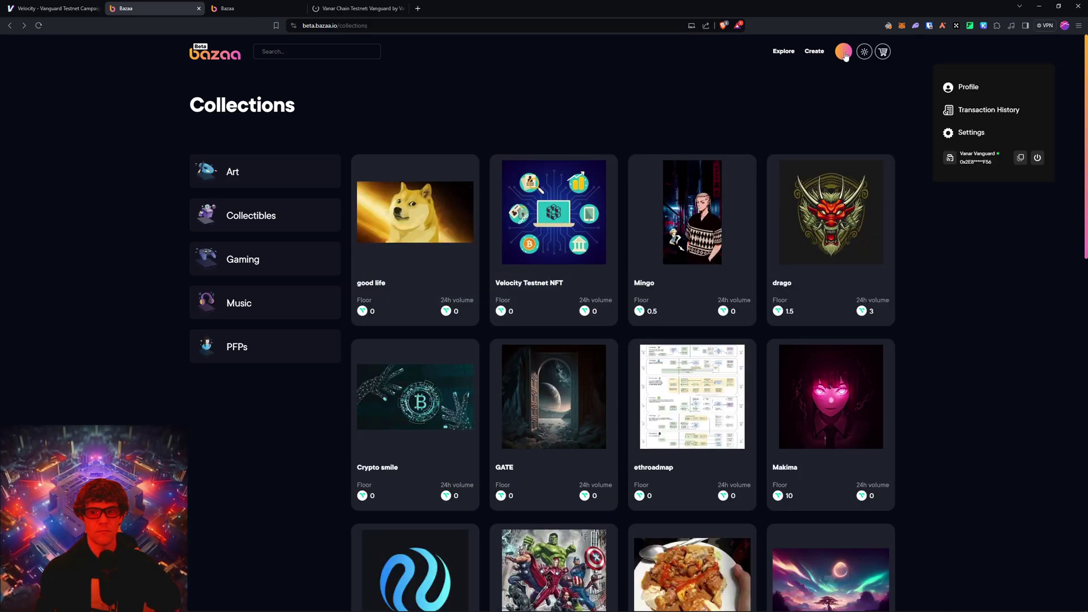
{"action": "left_click", "coordinate": [973, 93]}
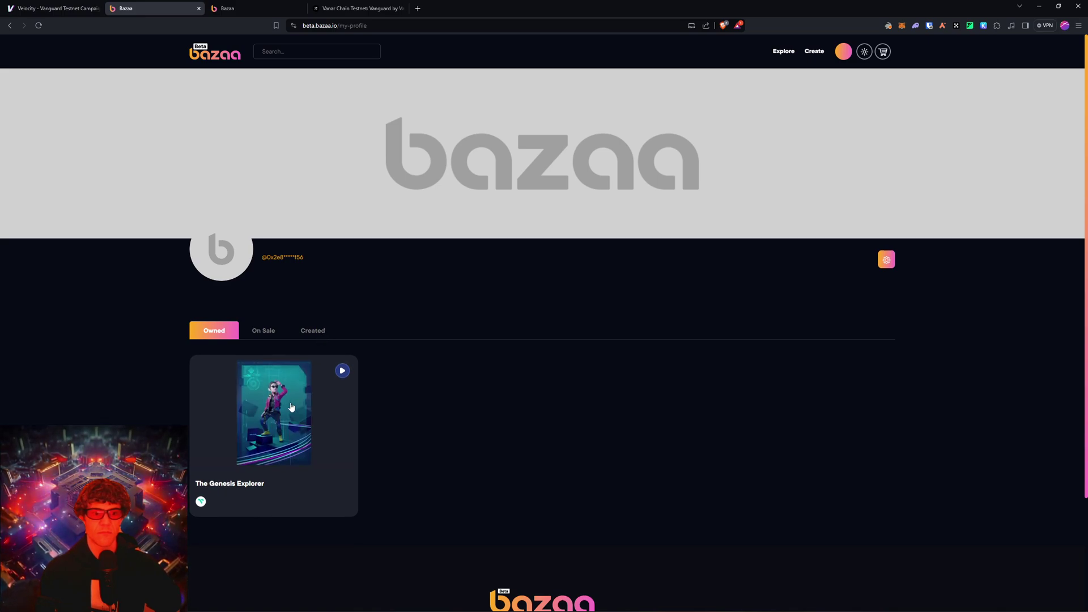
{"action": "left_click", "coordinate": [311, 332]}
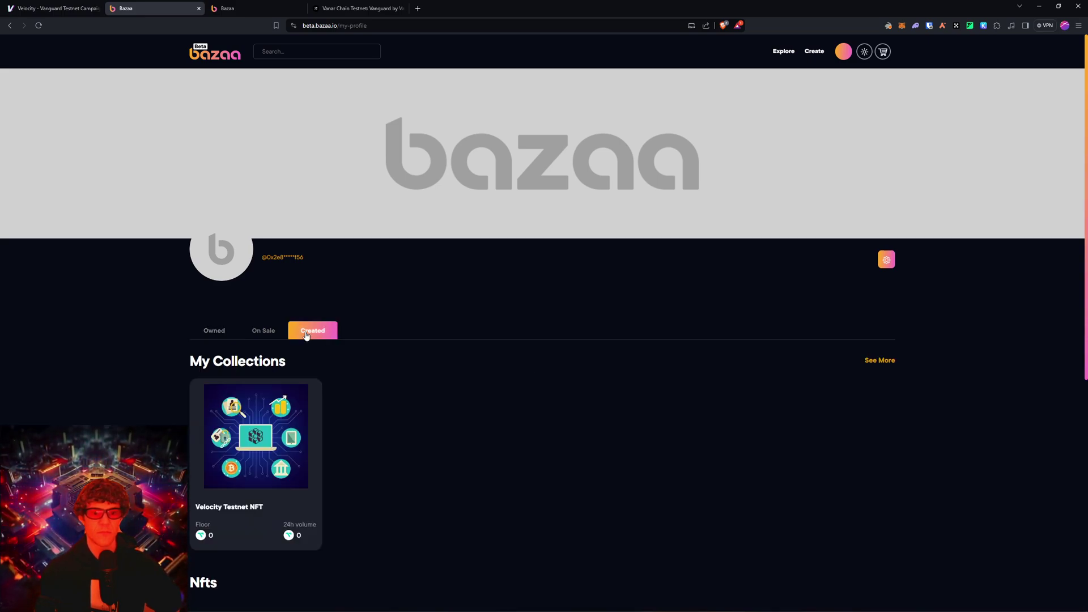
{"action": "scroll", "coordinate": [300, 442], "scroll_direction": "down", "scroll_amount": 2}
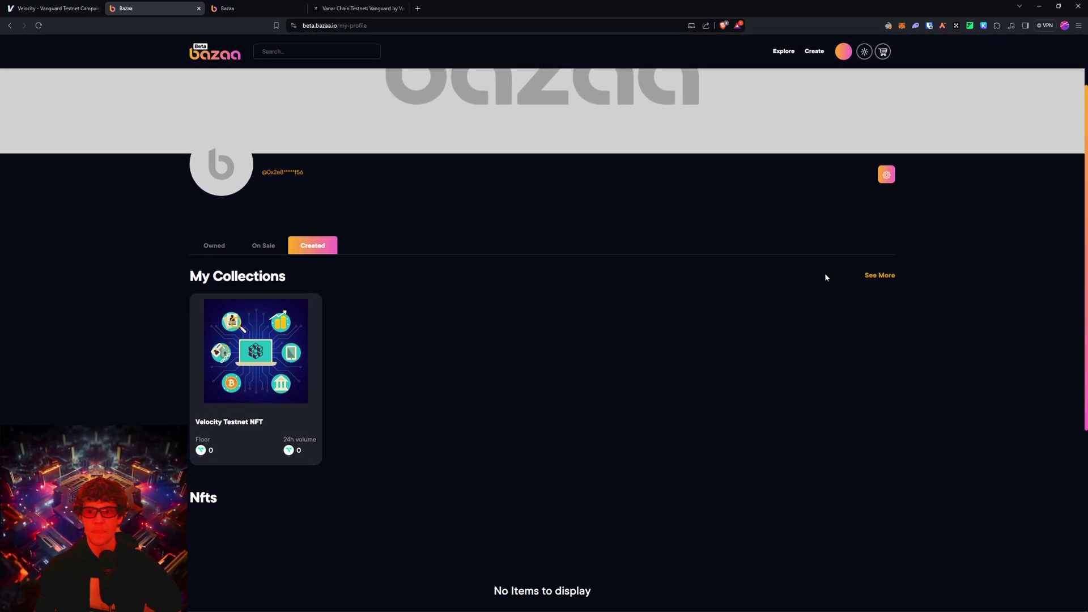
{"action": "left_click", "coordinate": [887, 176]}
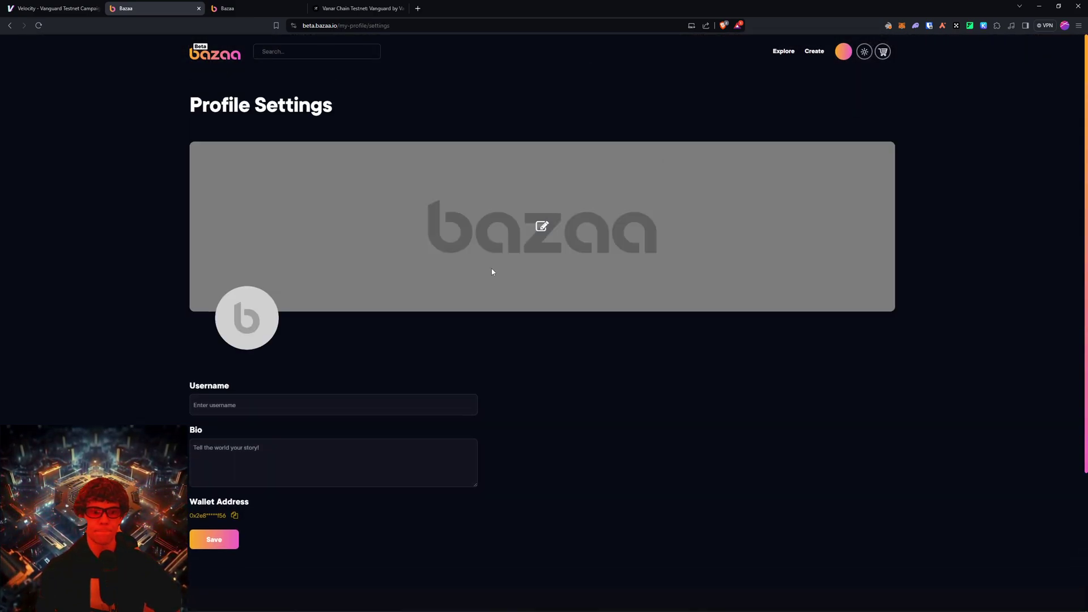
{"action": "key", "text": "alt+Left"}
On the Galxe campaign tab, attempt to log in with the MetaMask wallet.
{"action": "left_click", "coordinate": [343, 8]}
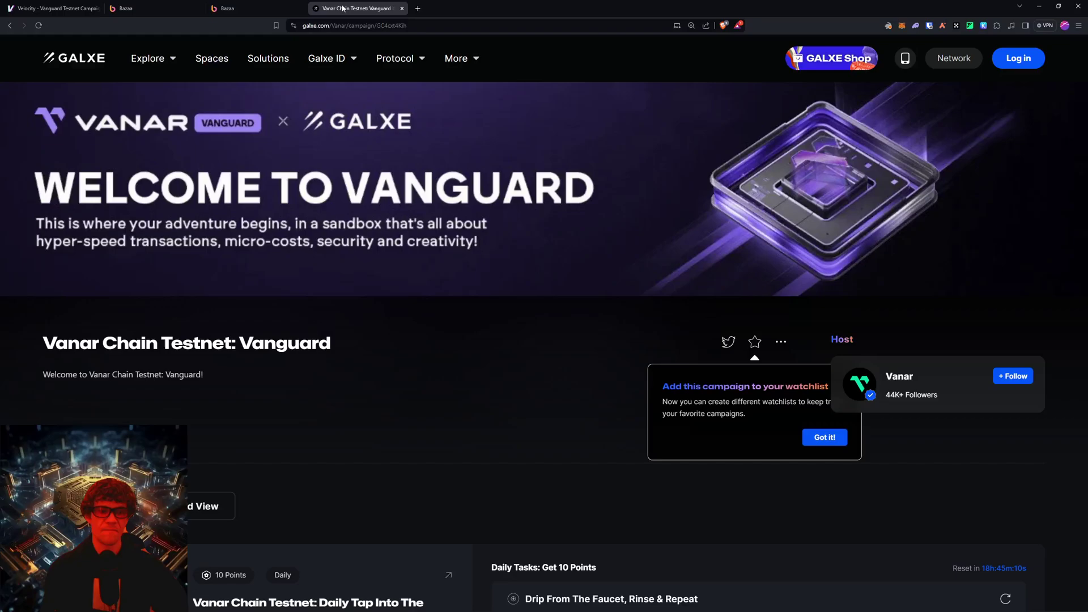
{"action": "scroll", "coordinate": [486, 178], "scroll_direction": "down", "scroll_amount": 10}
{"action": "scroll", "coordinate": [934, 135], "scroll_direction": "up", "scroll_amount": 4}
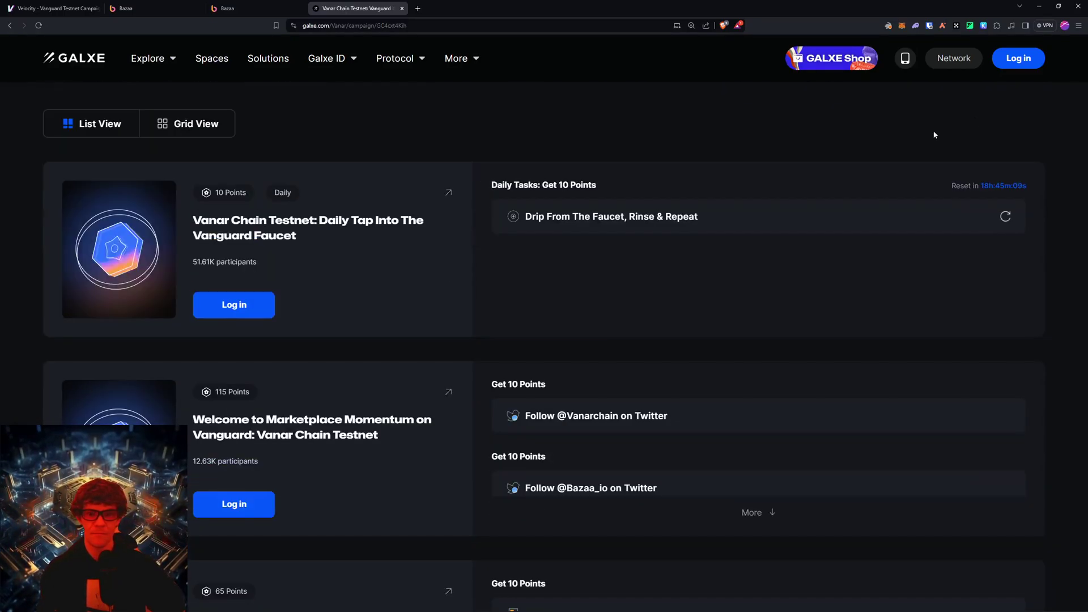
{"action": "left_click", "coordinate": [1024, 61]}
{"action": "left_click", "coordinate": [475, 336]}
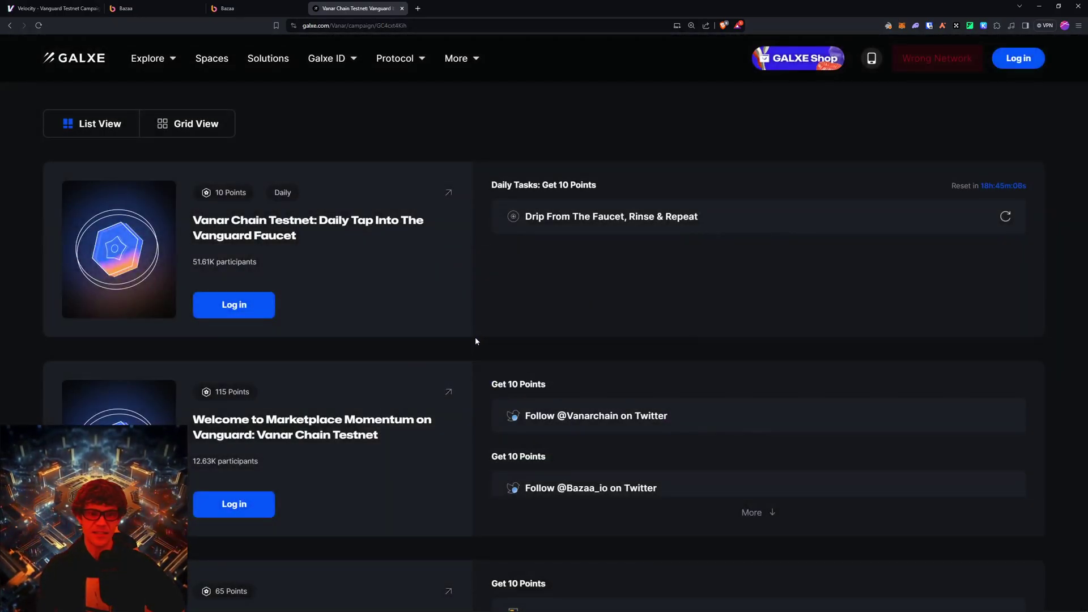
{"action": "left_click", "coordinate": [1016, 60]}
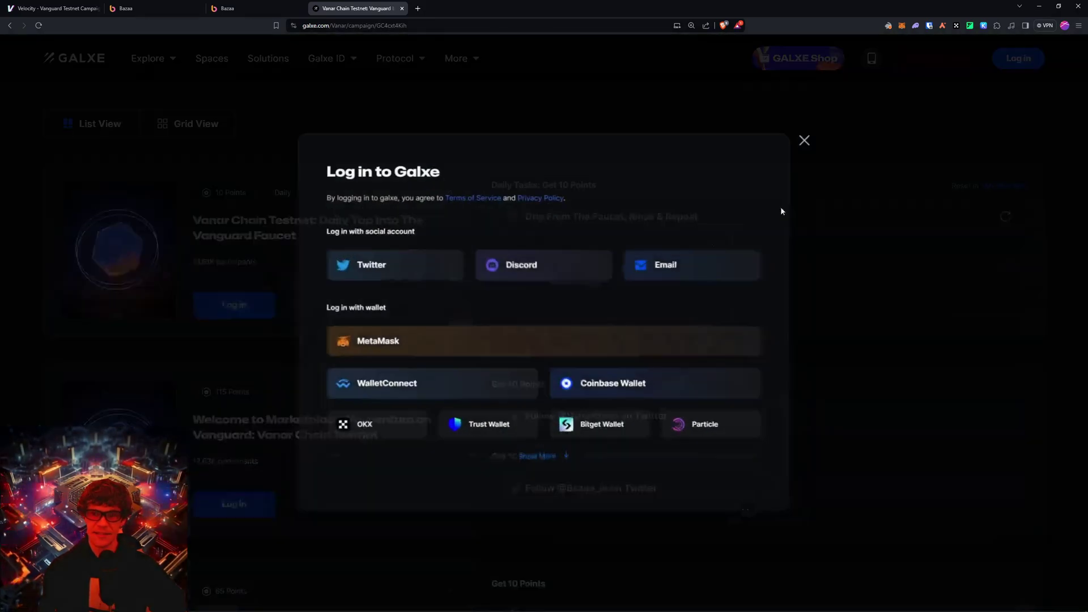
{"action": "left_click", "coordinate": [523, 341]}
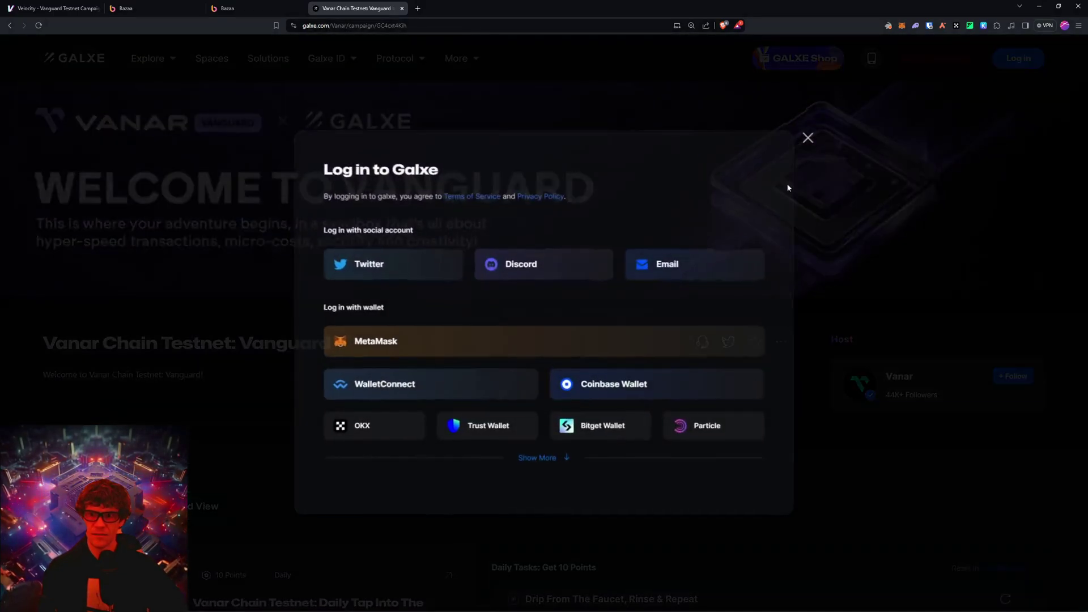
{"action": "left_click", "coordinate": [488, 343]}
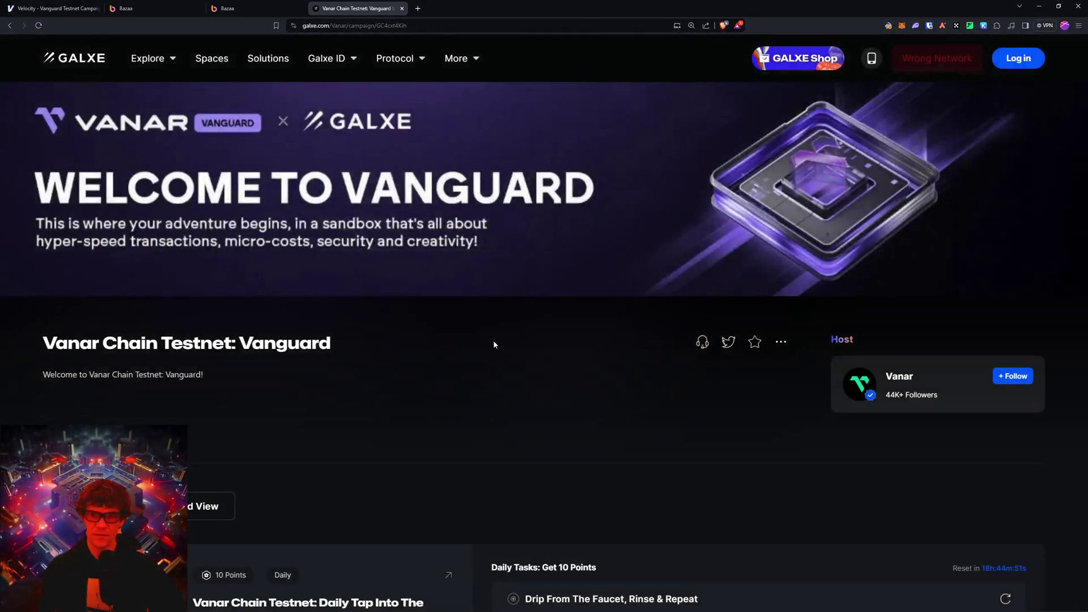
Switch Galxe to Polygon, then retry MetaMask login from the Daily Tap Into The Vanguard Faucet campaign.
{"action": "left_click", "coordinate": [929, 63]}
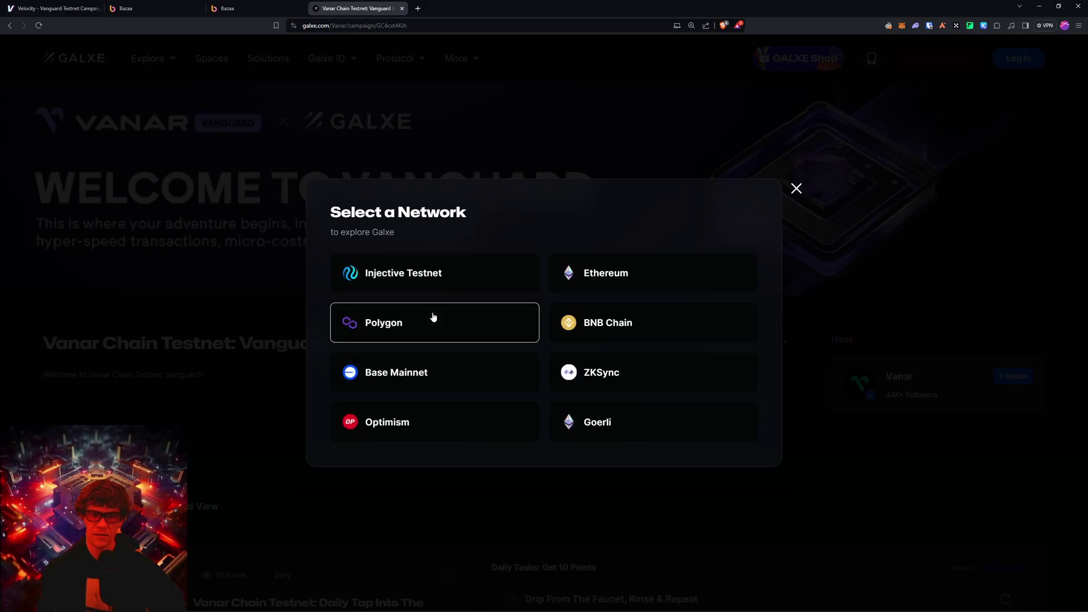
{"action": "left_click", "coordinate": [433, 317]}
{"action": "left_click", "coordinate": [1018, 58]}
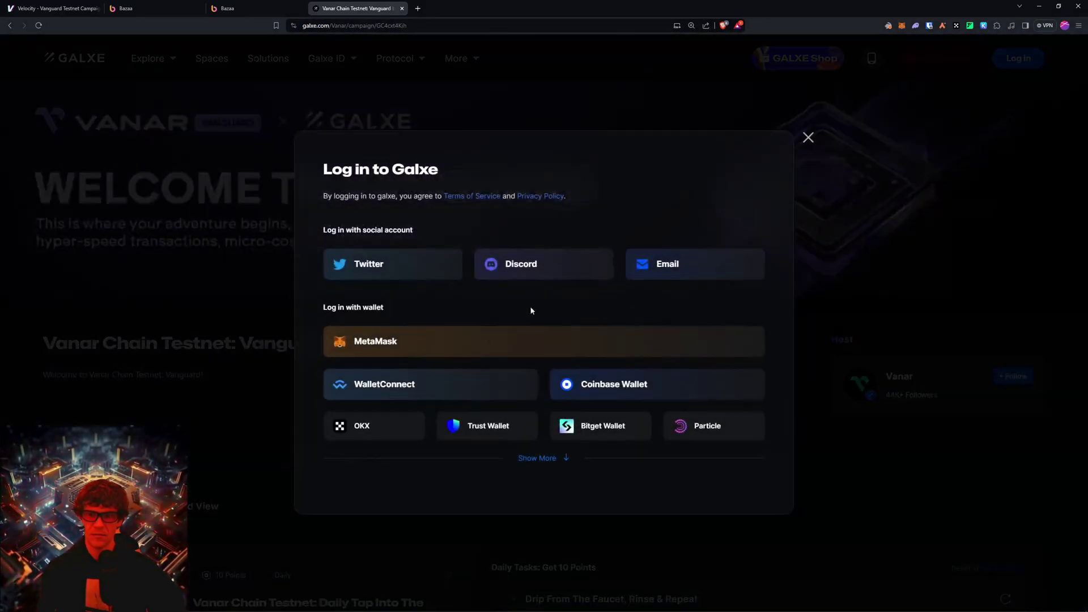
{"action": "left_click", "coordinate": [503, 332]}
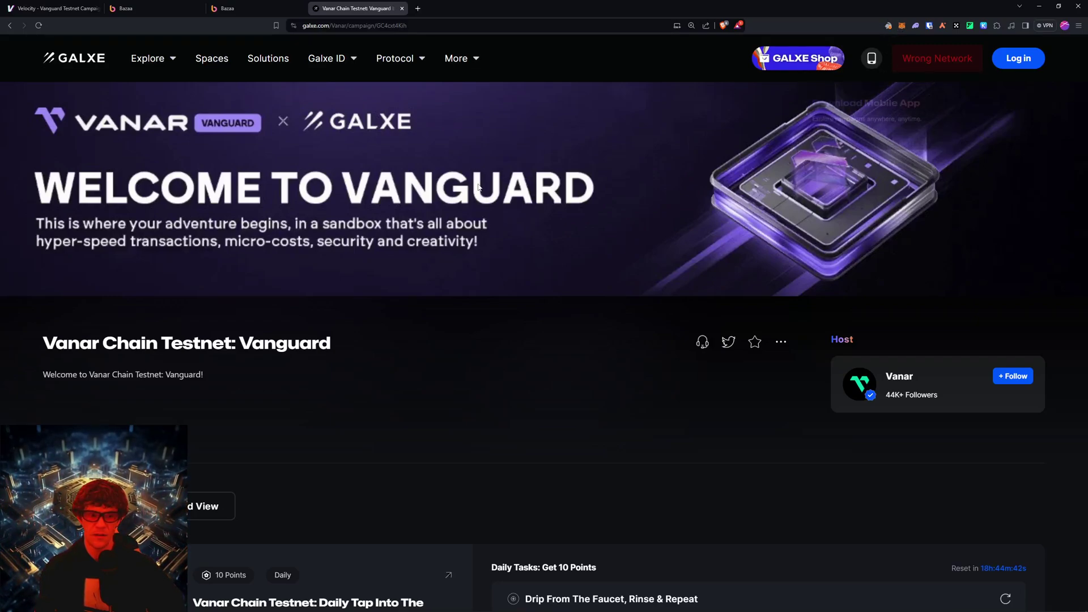
{"action": "scroll", "coordinate": [468, 226], "scroll_direction": "down", "scroll_amount": 4}
{"action": "left_click", "coordinate": [448, 364]}
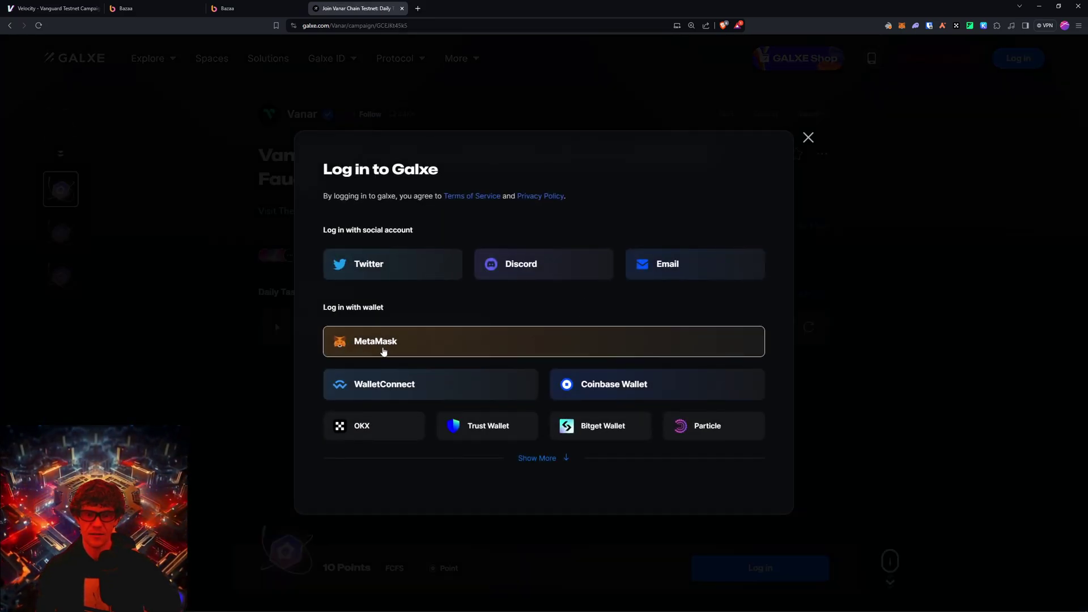
{"action": "left_click", "coordinate": [381, 348]}
{"action": "right_click", "coordinate": [381, 348]}
{"action": "key", "text": "Escape"}
{"action": "left_click", "coordinate": [746, 577]}
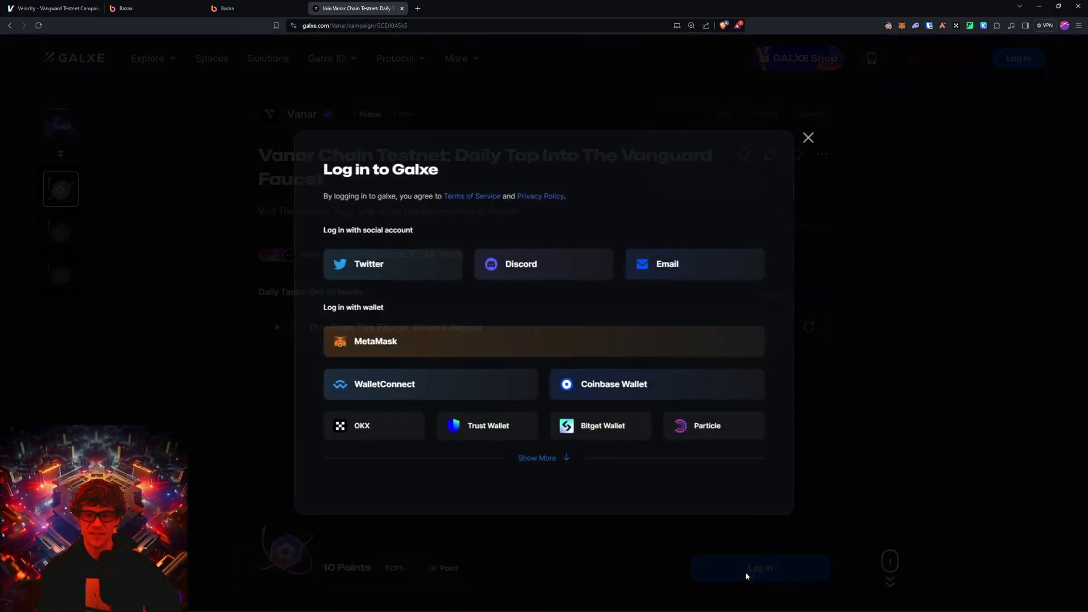
{"action": "left_click", "coordinate": [538, 334]}
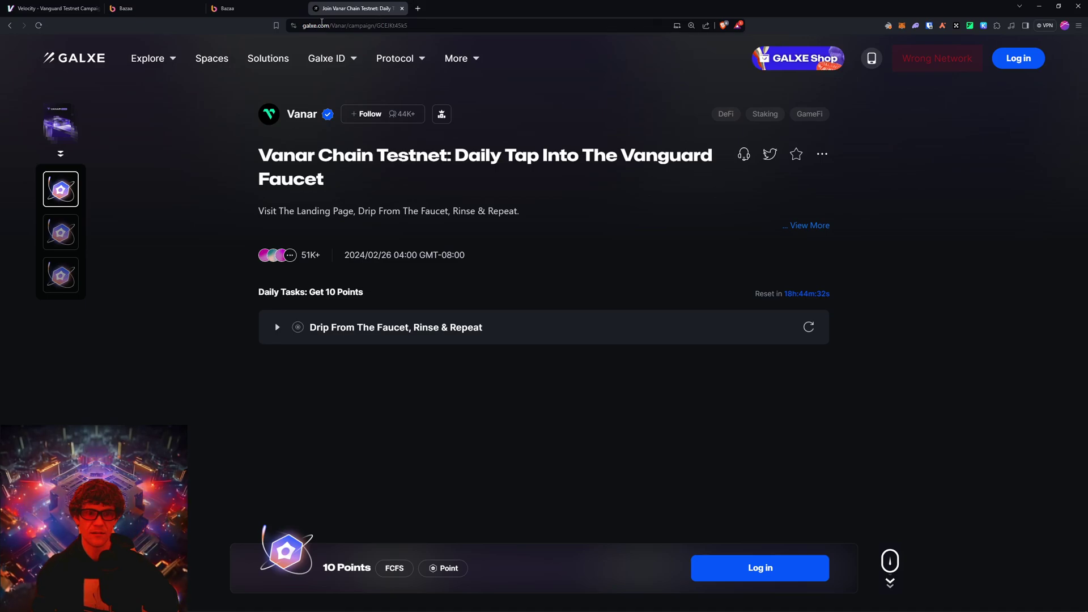
Load the Marketplace Momentum on Vanguard campaign from a pasted URL and log in with MetaMask.
{"action": "left_click", "coordinate": [345, 27]}
{"action": "type", "text": "galxe.com/Vanar/campaign/GCmD5t4Zgp"}
{"action": "key", "text": "Return"}
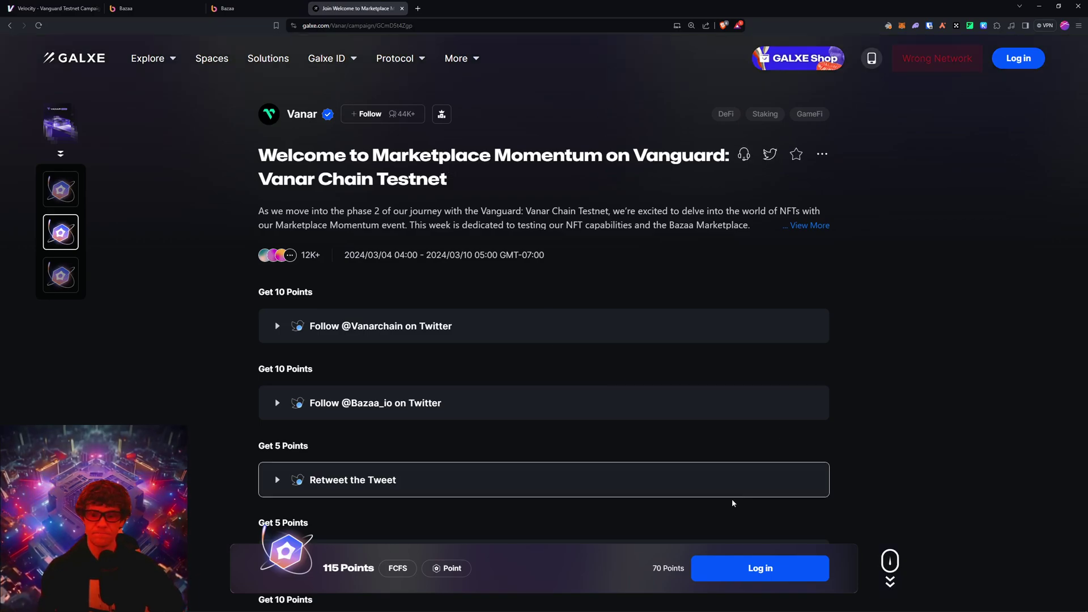
{"action": "left_click", "coordinate": [740, 571]}
{"action": "left_click", "coordinate": [496, 343]}
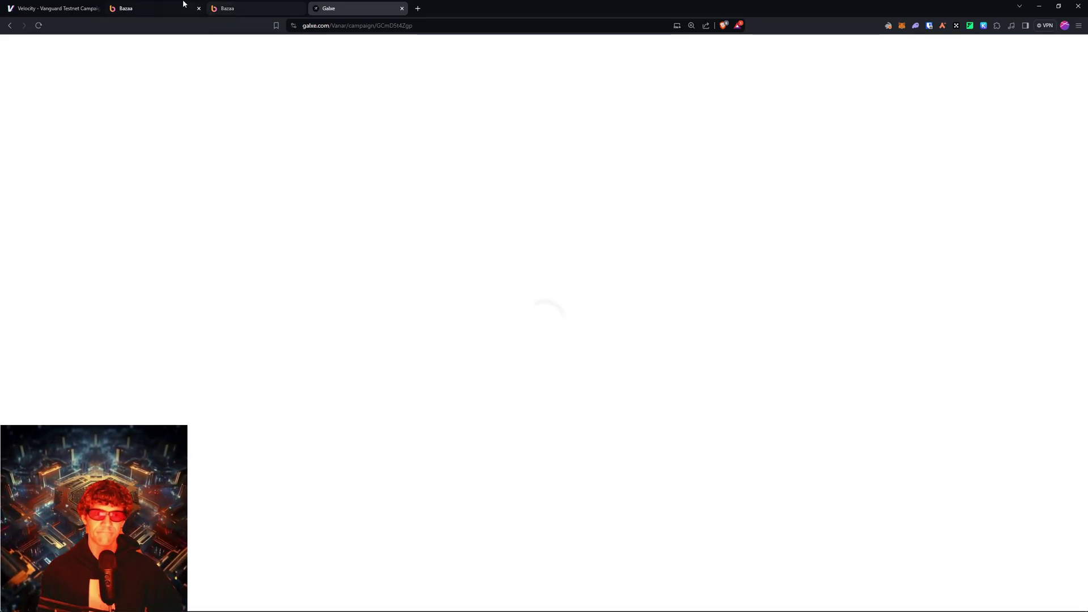
Close the extra Bazaa tab and retry MetaMask login on the Galxe campaign.
{"action": "left_click", "coordinate": [178, 5]}
{"action": "left_click", "coordinate": [198, 8]}
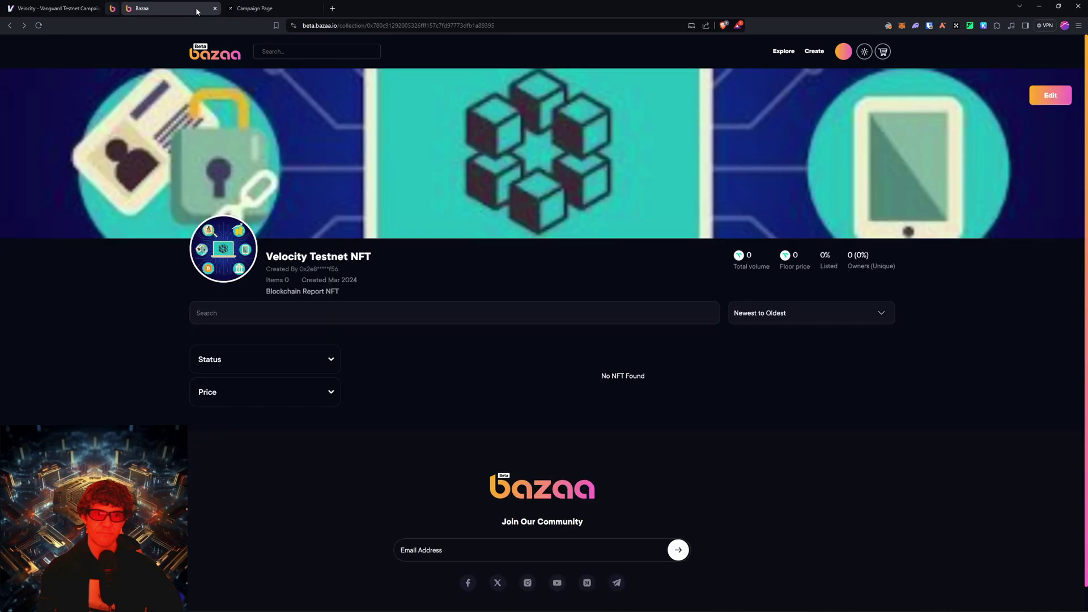
{"action": "left_click", "coordinate": [247, 9]}
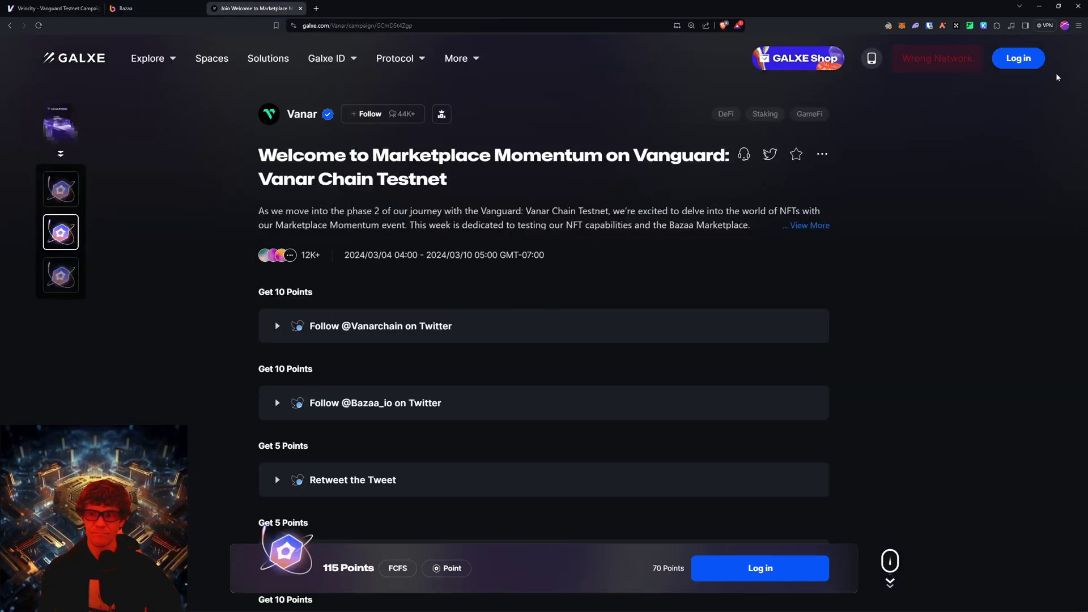
{"action": "left_click", "coordinate": [1018, 57]}
{"action": "left_click", "coordinate": [503, 360]}
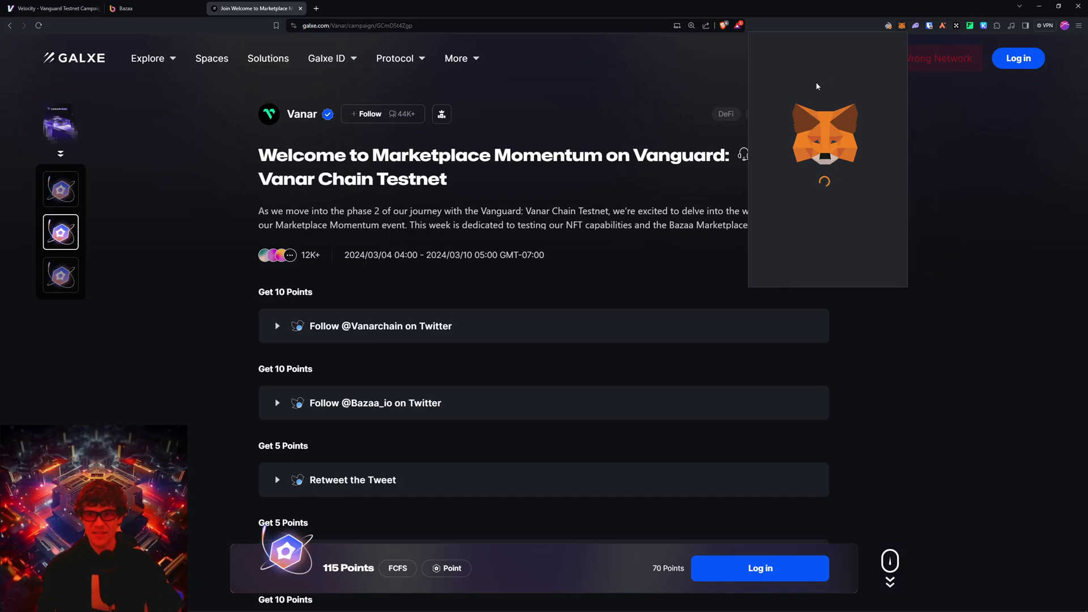
Switch MetaMask to Account 1 and set Galxe's network to Linea Mainnet.
{"action": "left_click", "coordinate": [778, 46]}
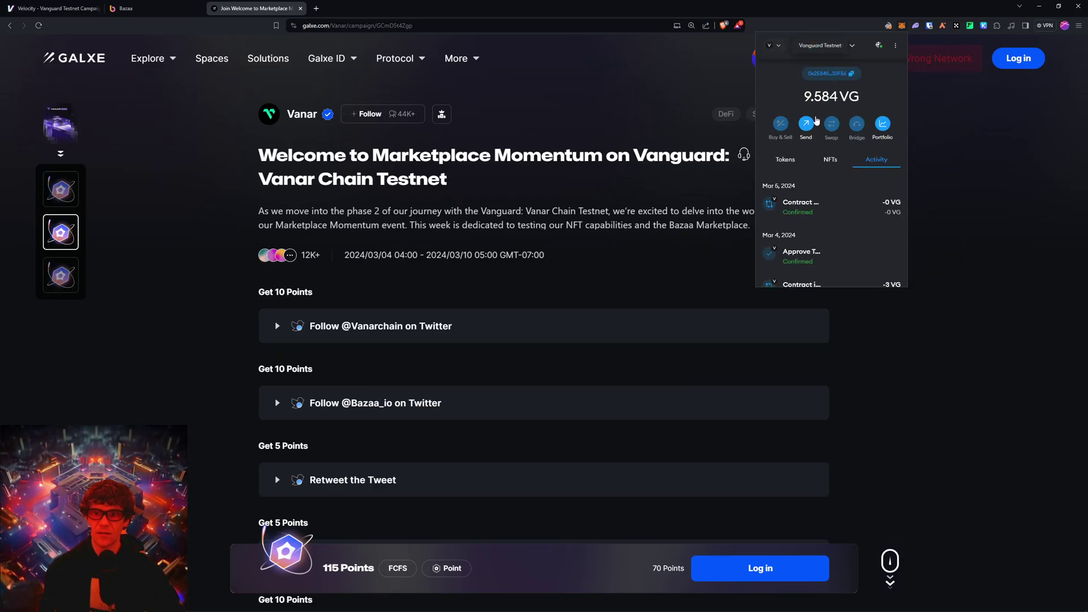
{"action": "left_click", "coordinate": [817, 165]}
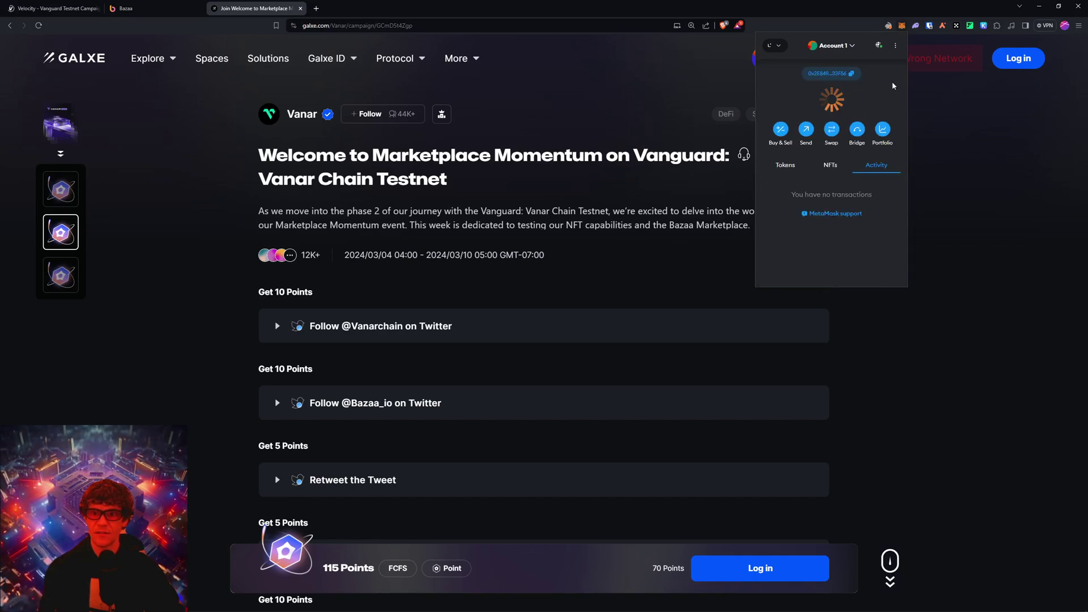
{"action": "left_click", "coordinate": [942, 66]}
{"action": "left_click", "coordinate": [942, 66]}
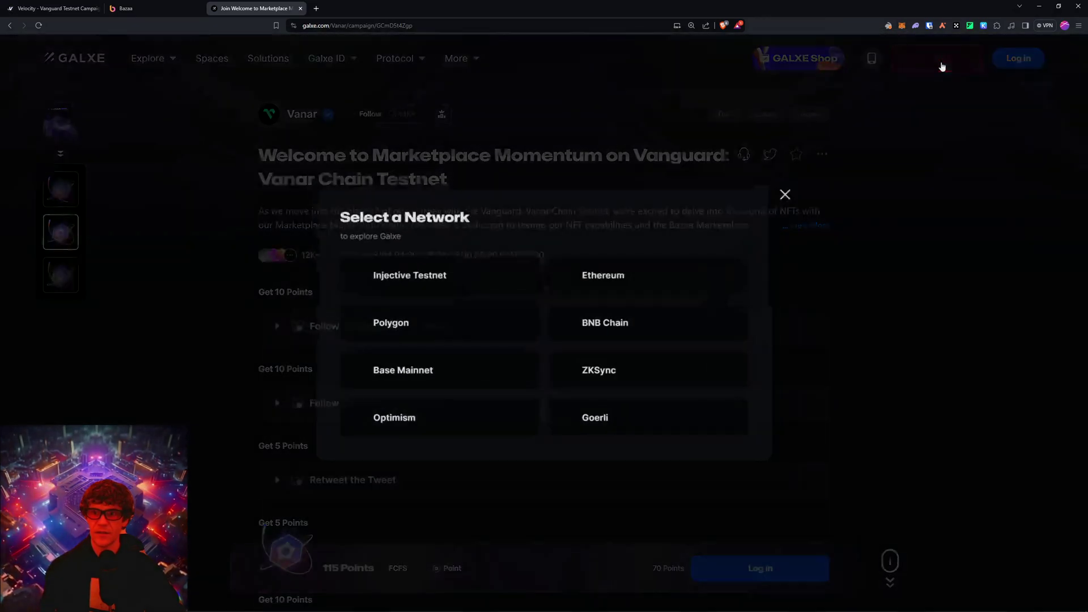
{"action": "scroll", "coordinate": [575, 343], "scroll_direction": "down", "scroll_amount": 3}
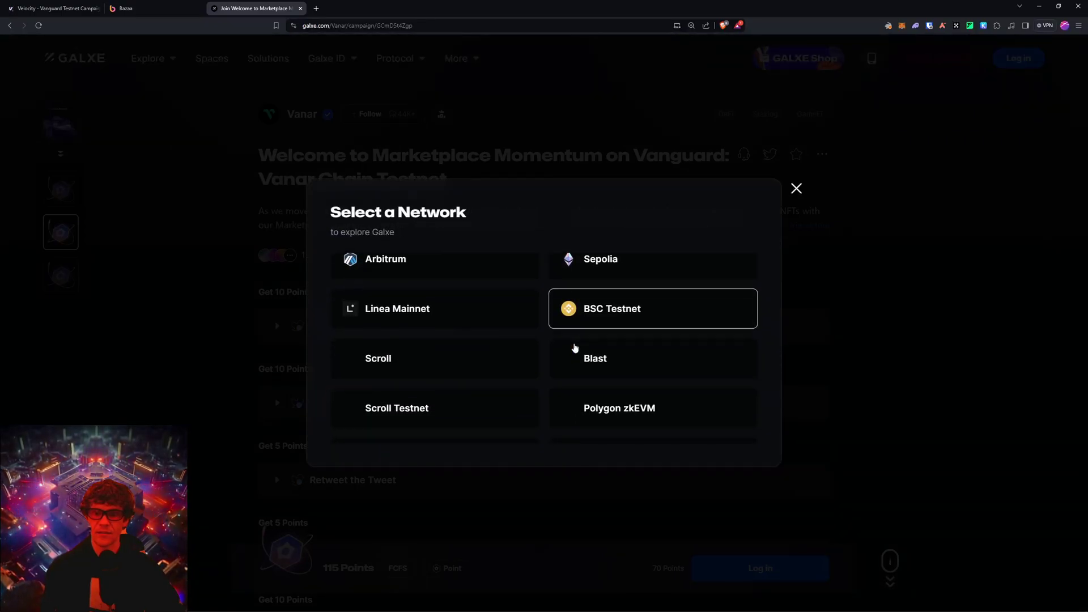
{"action": "left_click", "coordinate": [451, 316]}
Log in to Galxe with MetaMask and approve the wallet's sign-in request.
{"action": "left_click", "coordinate": [1010, 63]}
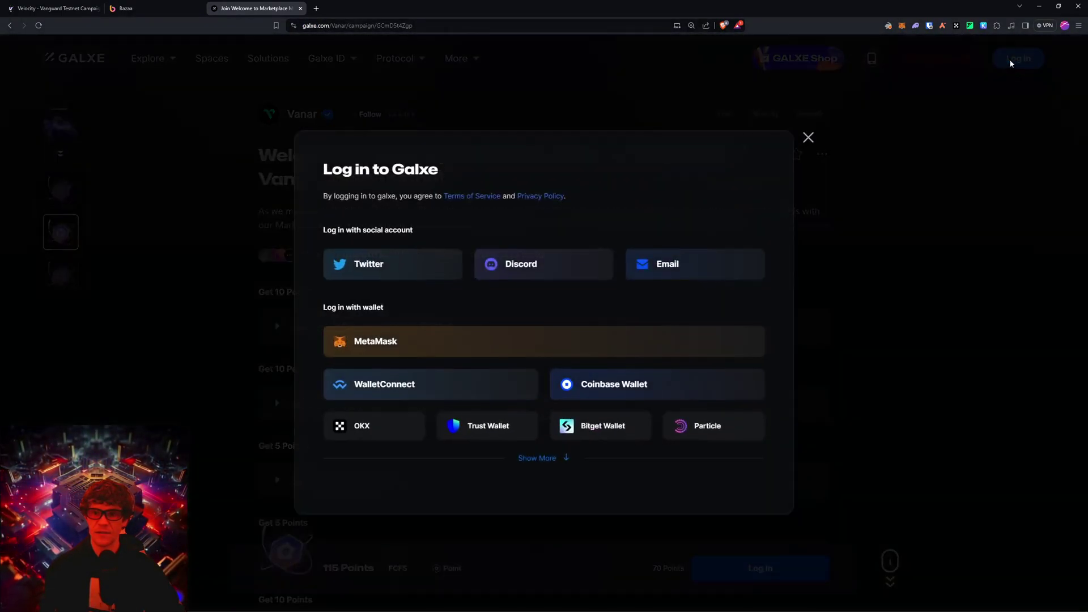
{"action": "key", "text": "Escape"}
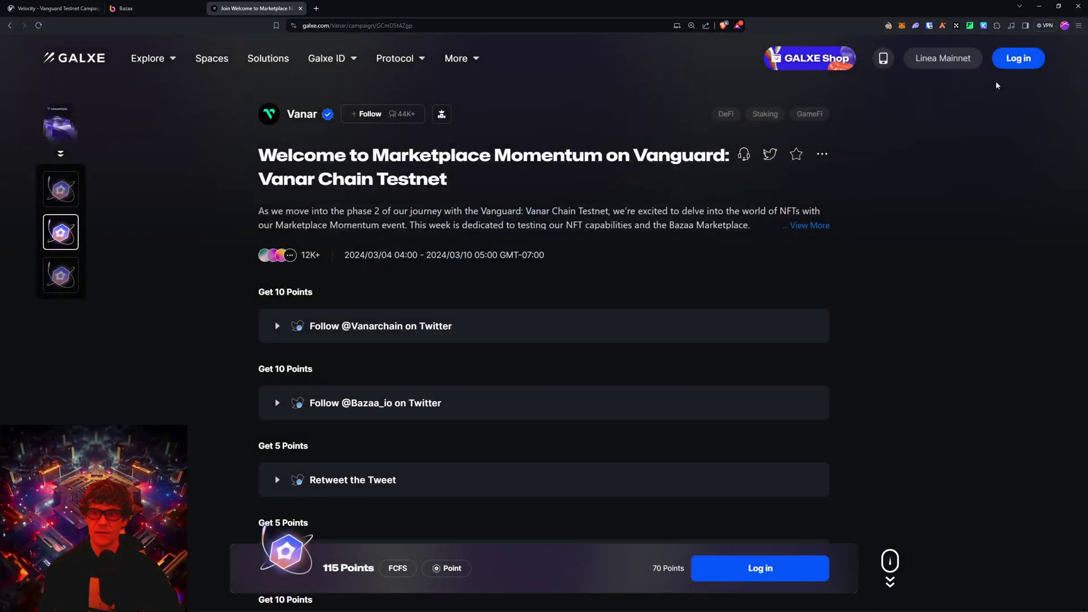
{"action": "left_click", "coordinate": [1030, 57]}
{"action": "left_click", "coordinate": [584, 352]}
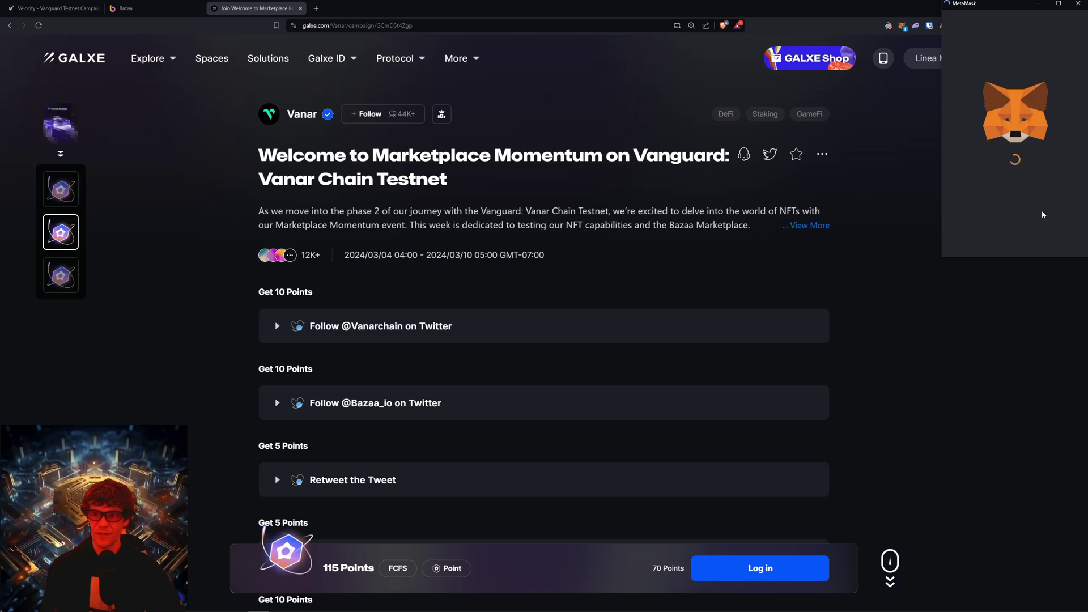
{"action": "scroll", "coordinate": [1042, 232], "scroll_direction": "down", "scroll_amount": 5}
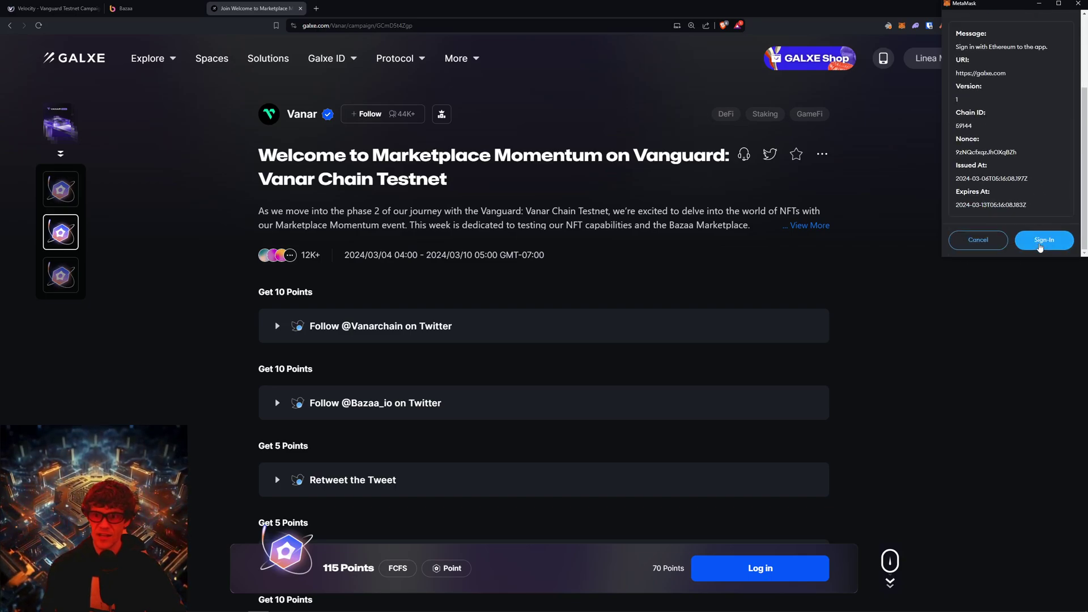
{"action": "left_click", "coordinate": [1043, 240]}
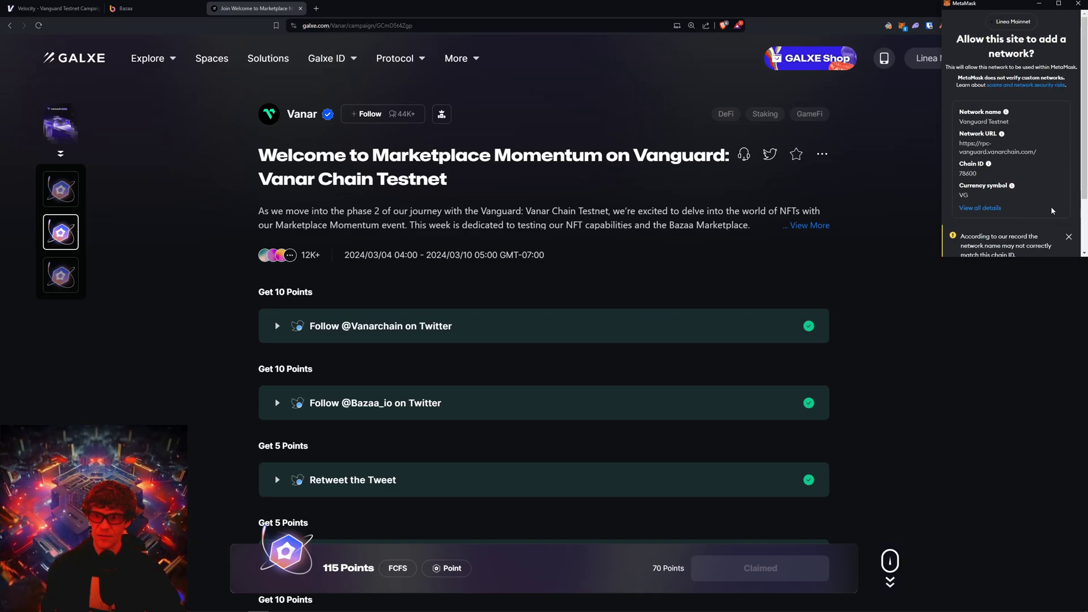
{"action": "scroll", "coordinate": [1052, 211], "scroll_direction": "down", "scroll_amount": 2}
Dismiss the add-network request and re-verify the Create and deploy collection task.
{"action": "left_click", "coordinate": [973, 242]}
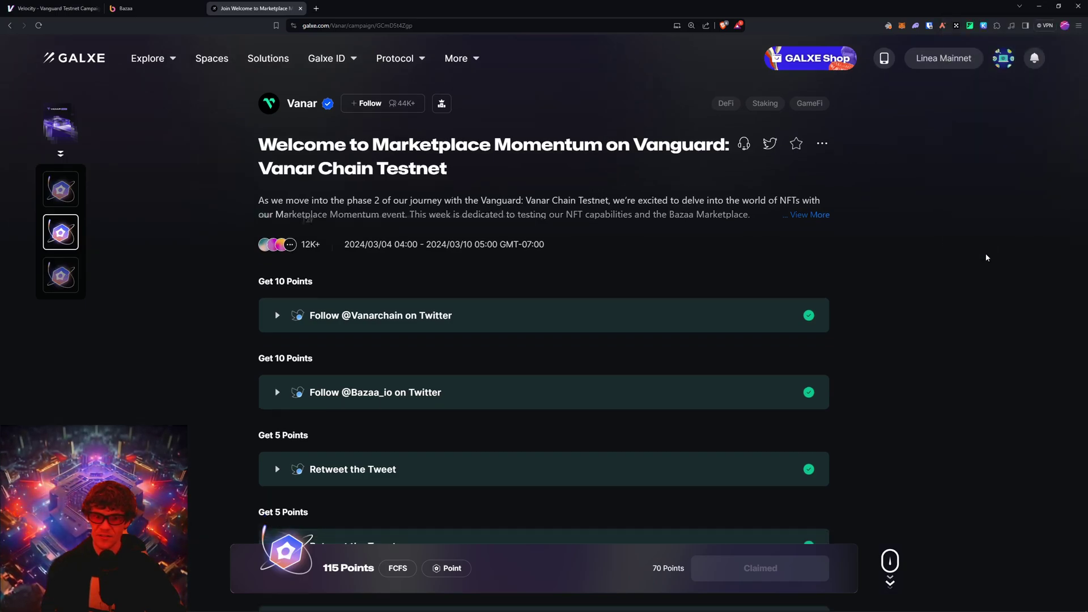
{"action": "scroll", "coordinate": [984, 250], "scroll_direction": "down", "scroll_amount": 10}
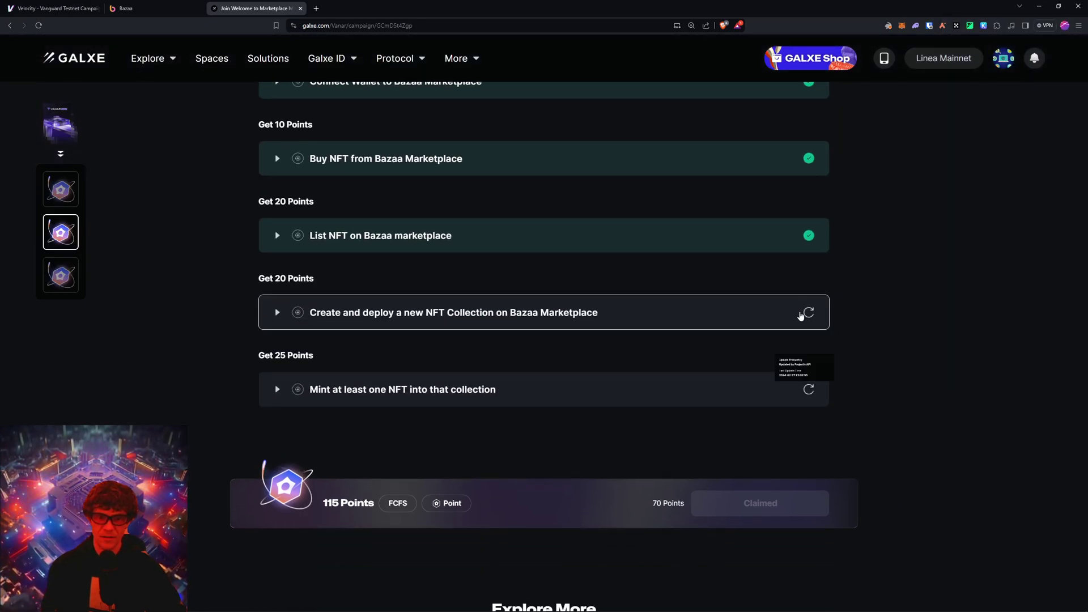
{"action": "left_click", "coordinate": [808, 312]}
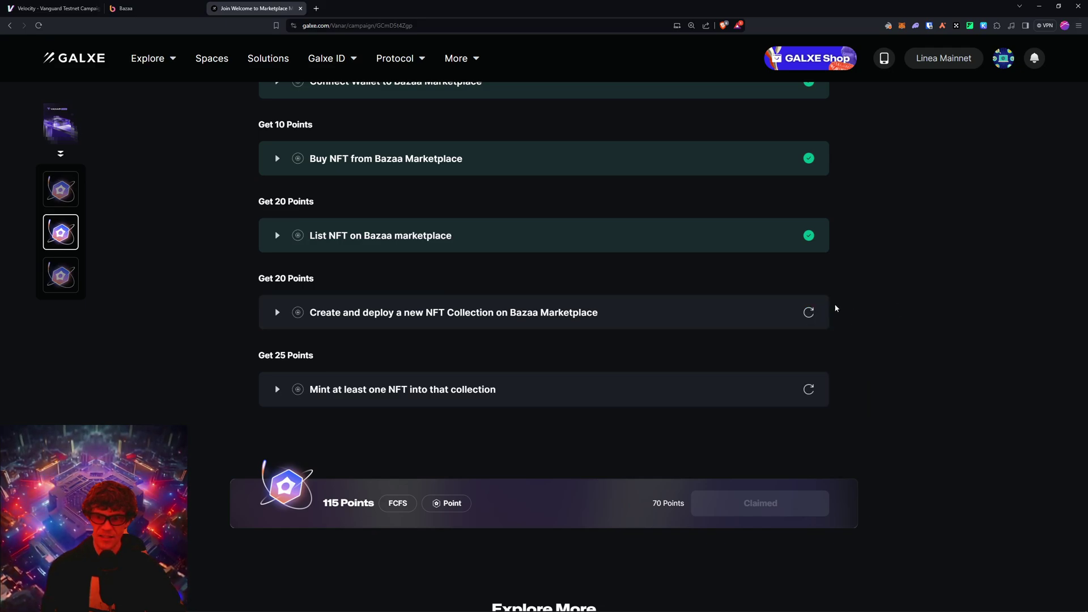
Expand the Mint task details and show the full campaign description with View More.
{"action": "left_click", "coordinate": [277, 389]}
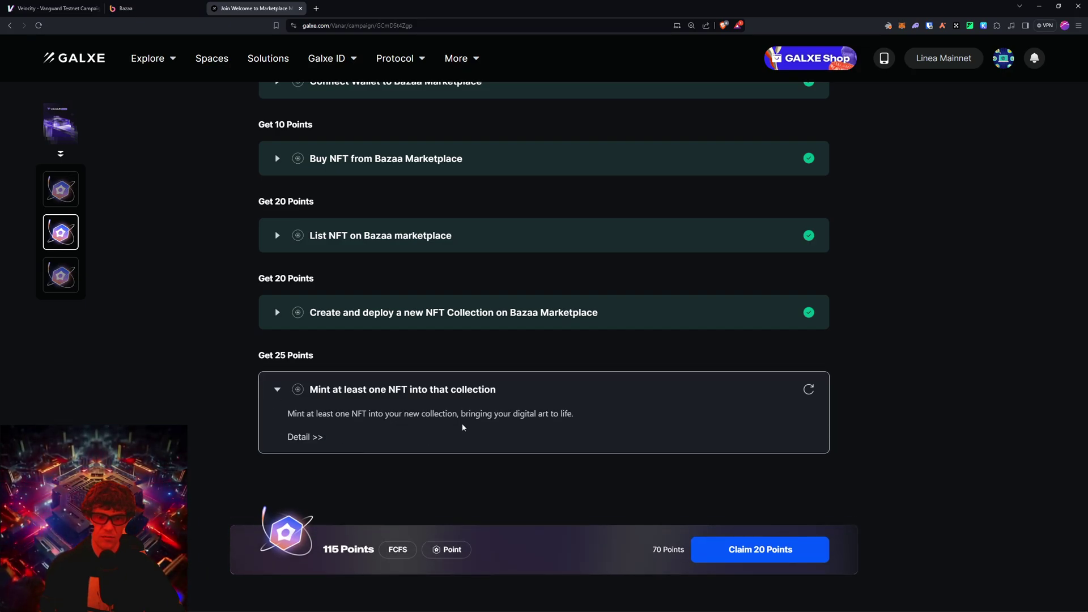
{"action": "scroll", "coordinate": [220, 365], "scroll_direction": "up", "scroll_amount": 10}
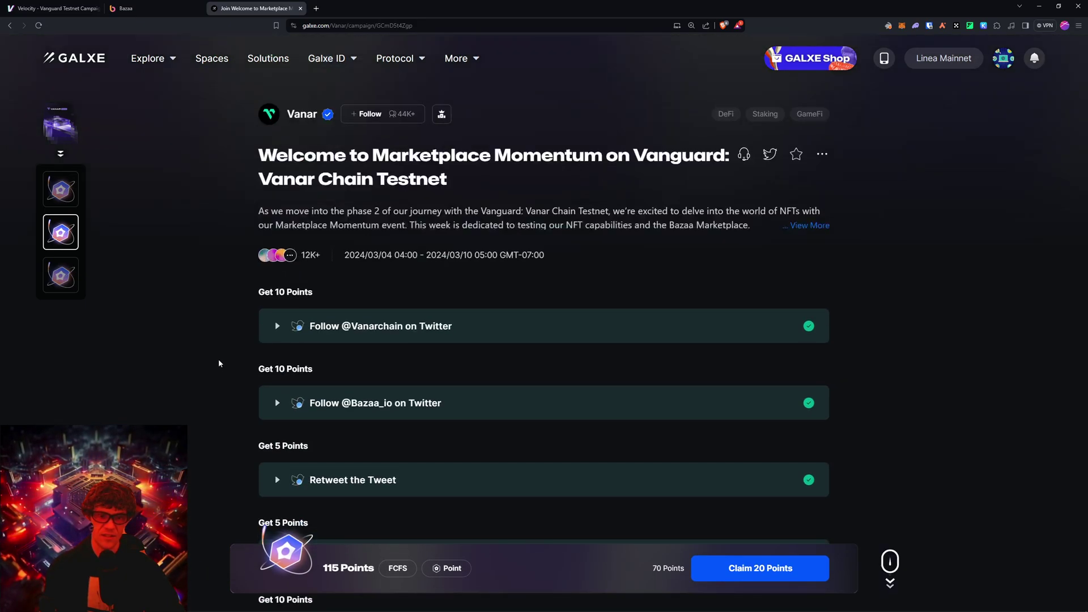
{"action": "left_click", "coordinate": [817, 227]}
{"action": "scroll", "coordinate": [816, 230], "scroll_direction": "down", "scroll_amount": 3}
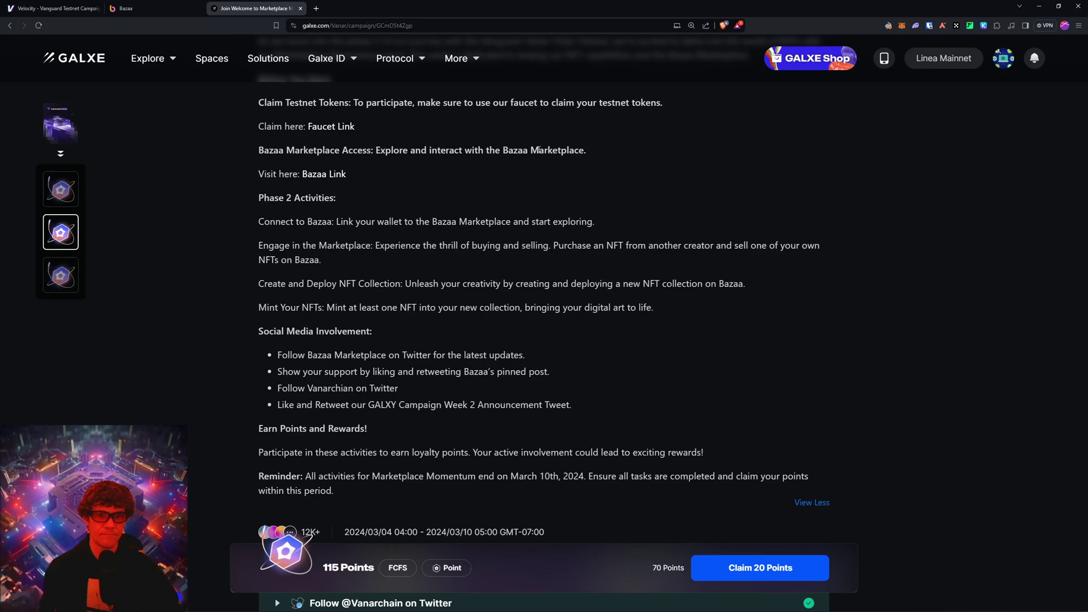
On the Bazaa tab, switch the wallet to the required testnet and approve it.
{"action": "left_click", "coordinate": [134, 9]}
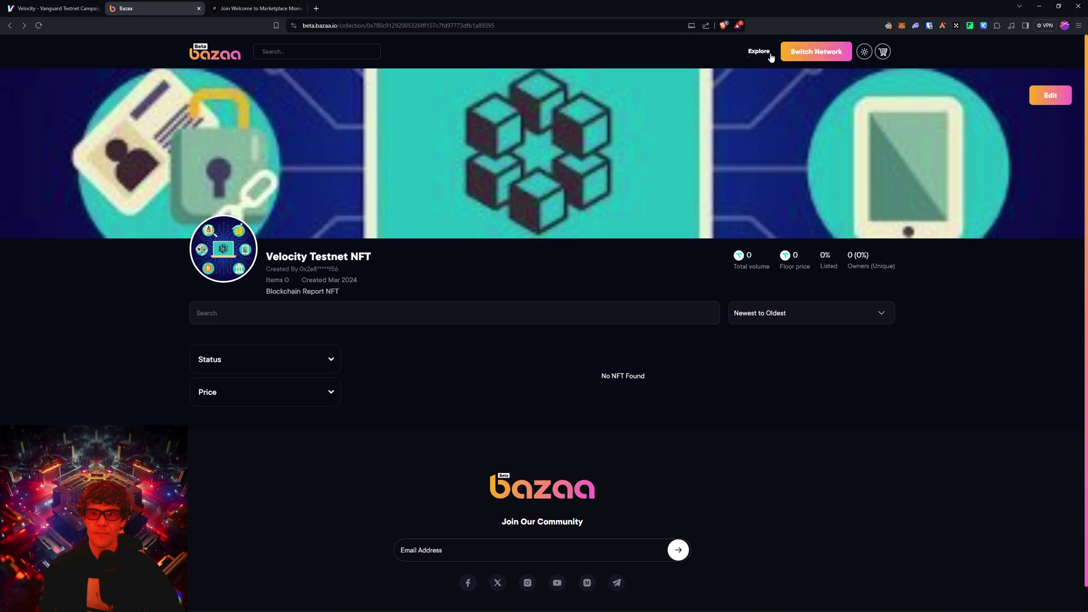
{"action": "left_click", "coordinate": [816, 51]}
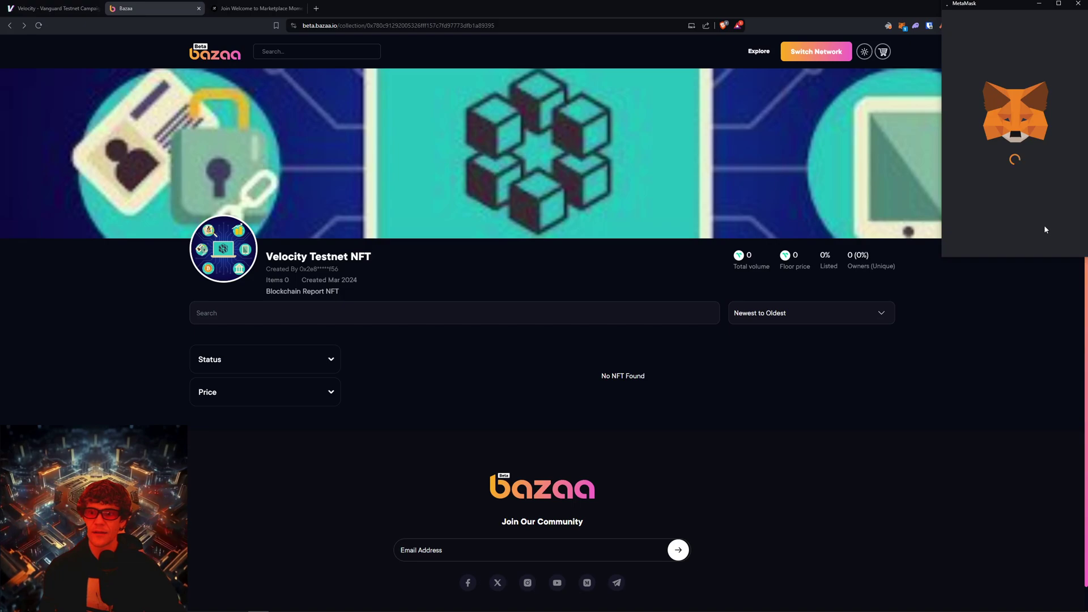
{"action": "left_click", "coordinate": [1042, 239]}
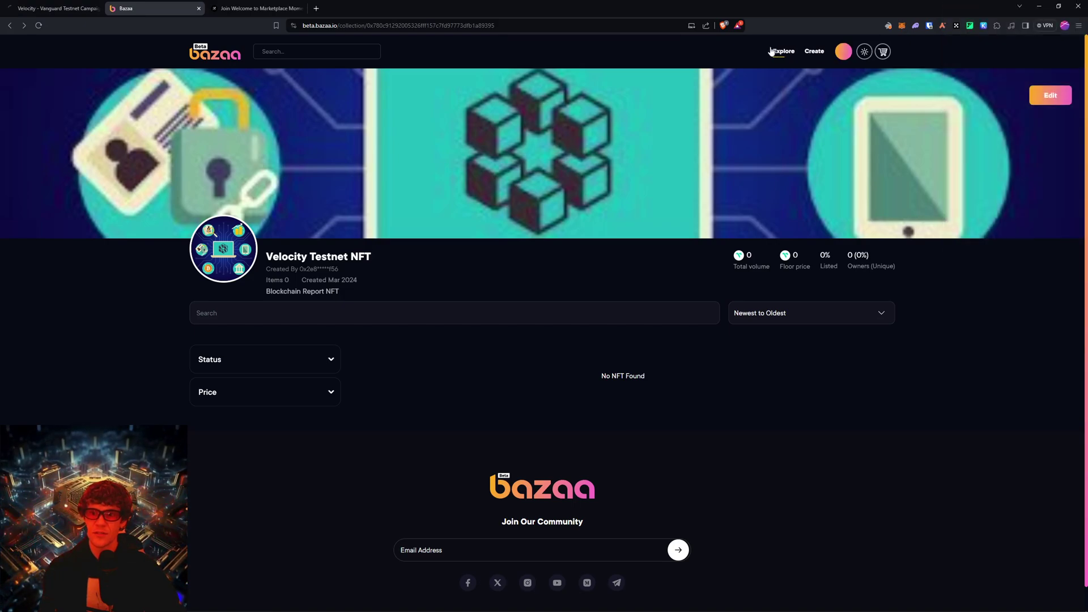
Start a single NFT and choose Velocity Testnet NFT as its collection.
{"action": "left_click", "coordinate": [816, 51]}
{"action": "left_click", "coordinate": [400, 274]}
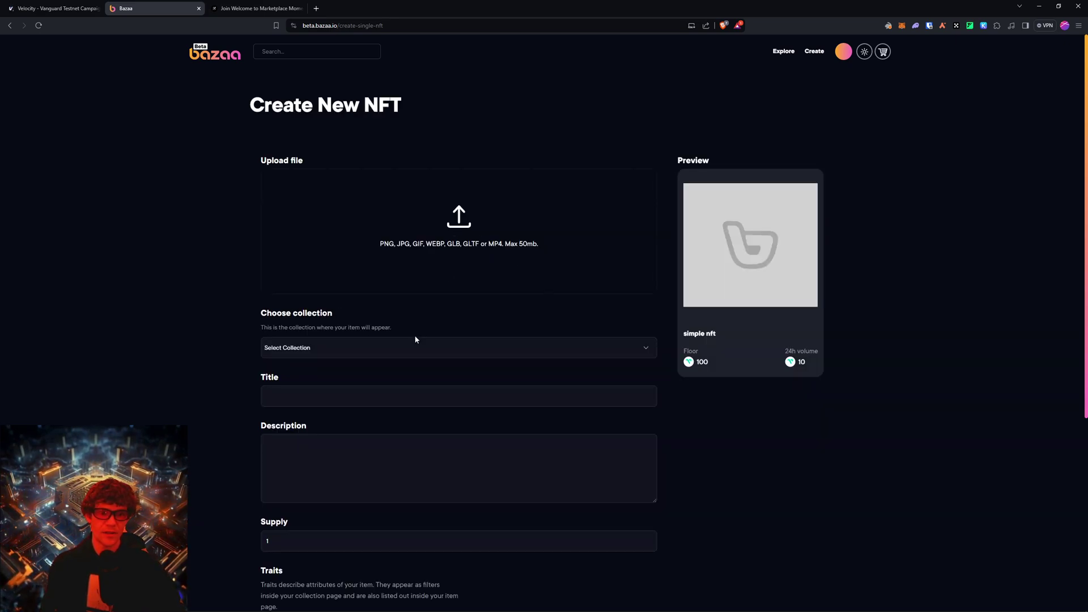
{"action": "left_click", "coordinate": [413, 347]}
{"action": "left_click", "coordinate": [389, 369]}
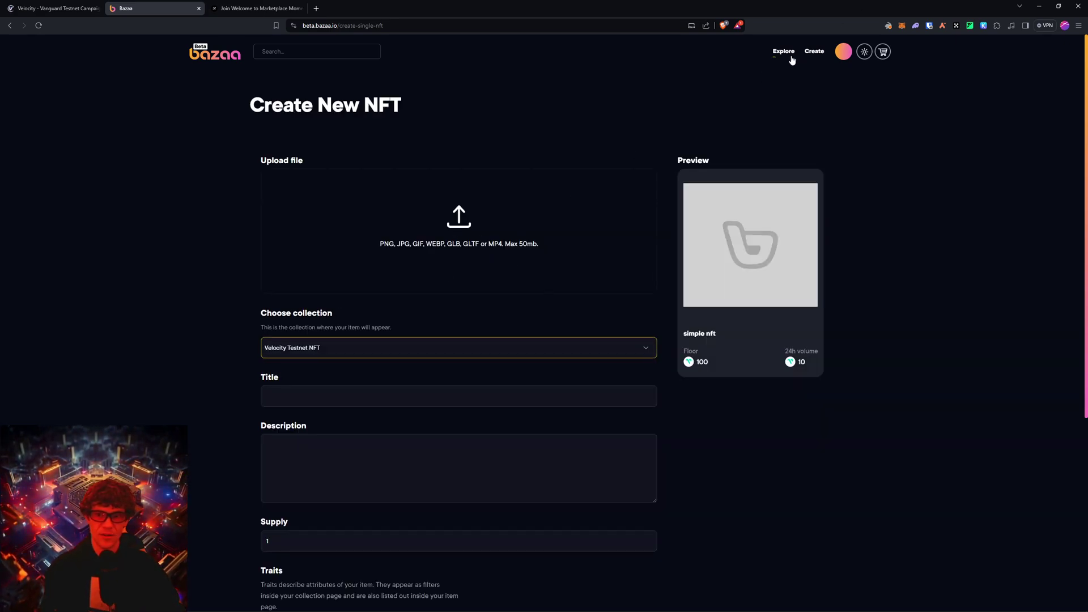
Upload GHRCelzWIAAY9z-.jpg from the Desktop as the NFT image, then remove it.
{"action": "left_click", "coordinate": [456, 229]}
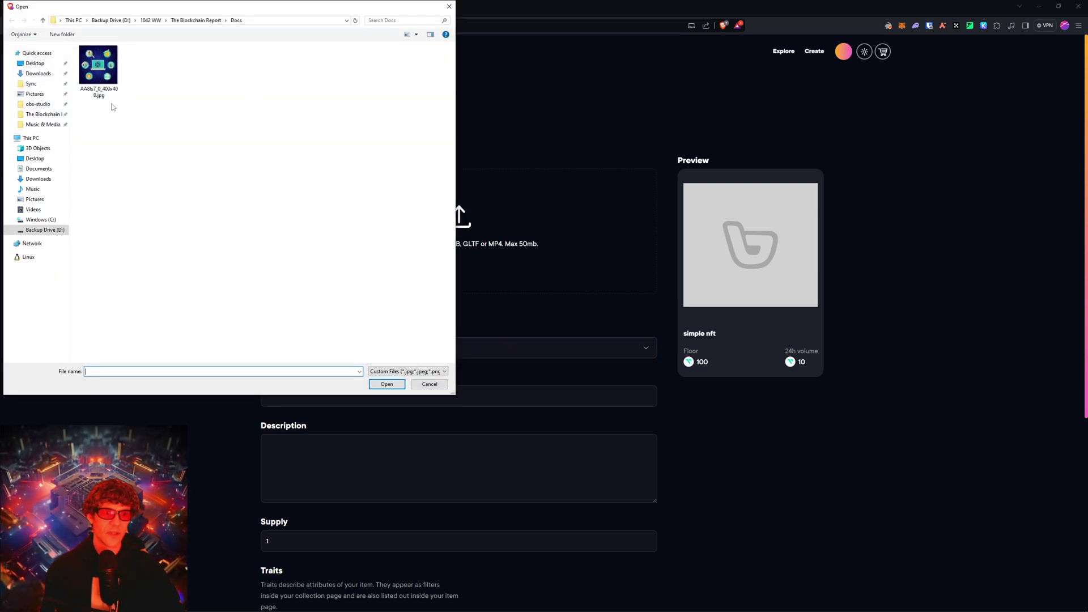
{"action": "left_click", "coordinate": [63, 115]}
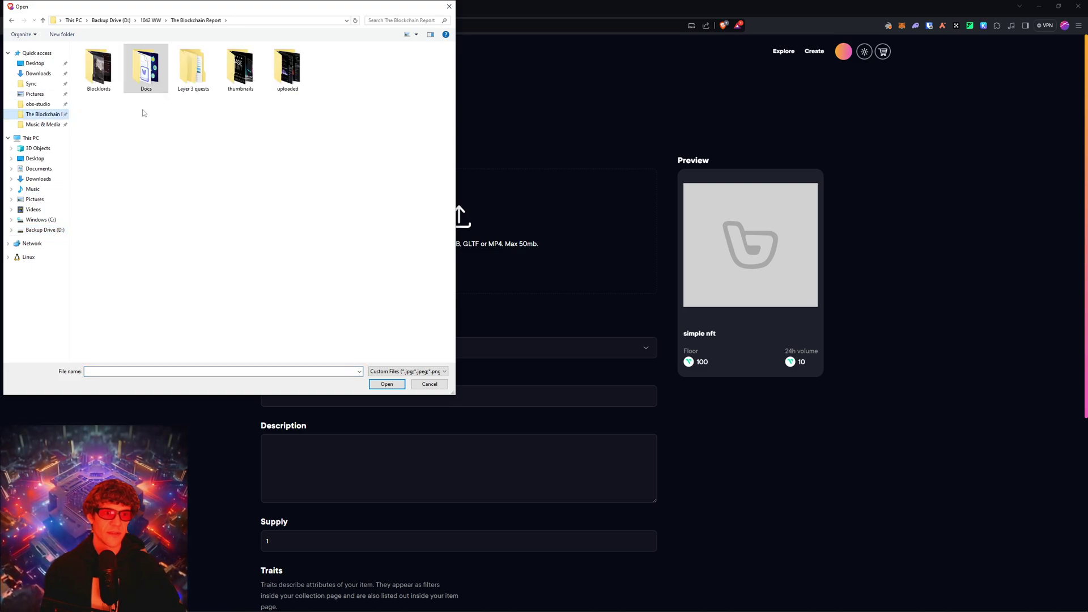
{"action": "double_click", "coordinate": [241, 68]}
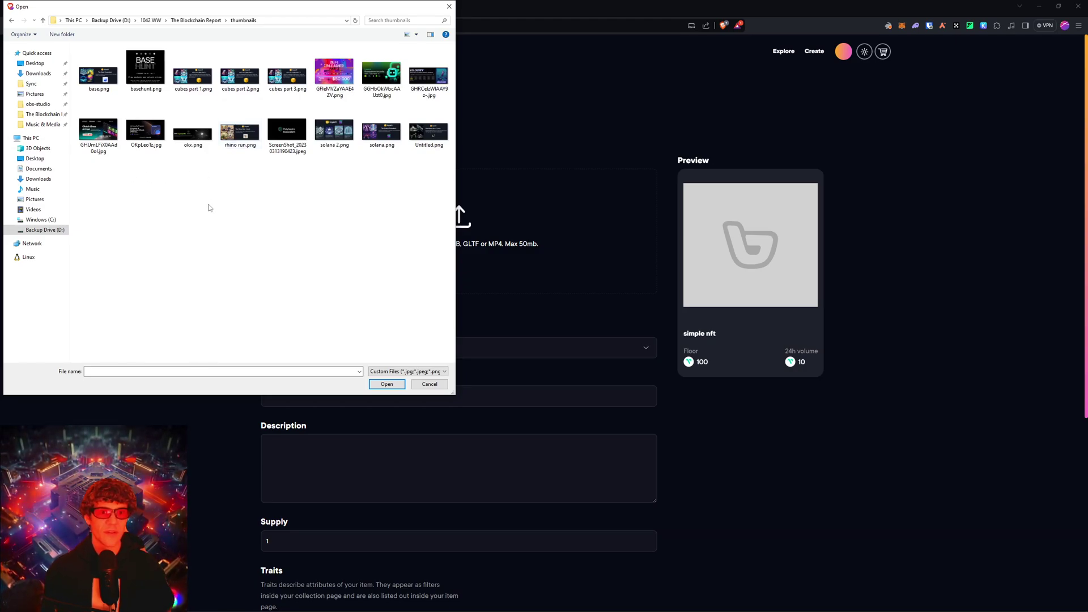
{"action": "scroll", "coordinate": [209, 208], "scroll_direction": "up", "scroll_amount": 3, "text": "ctrl"}
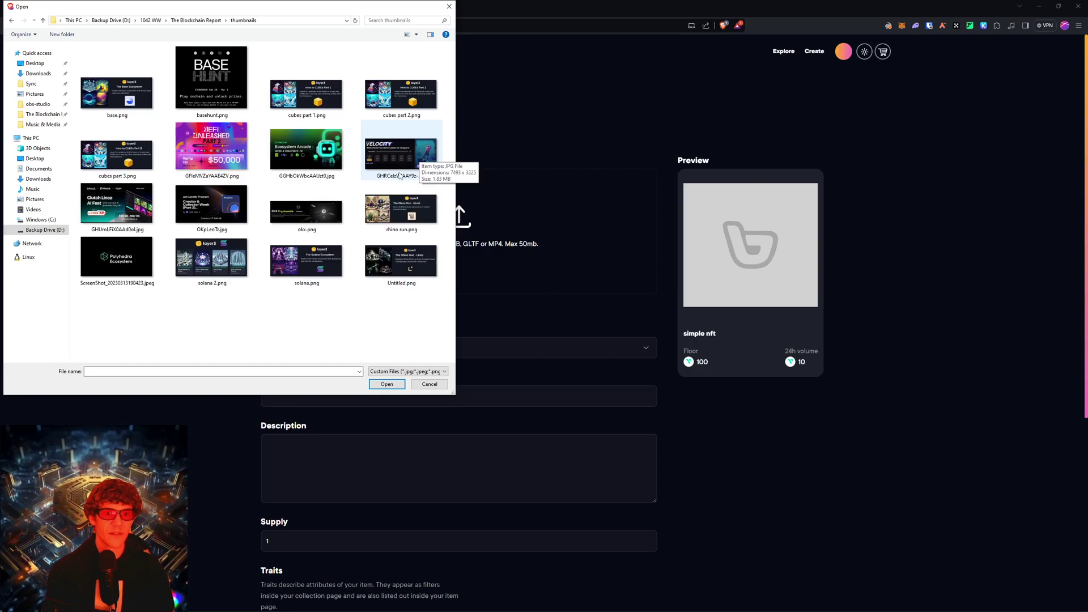
{"action": "left_click_drag", "start_coordinate": [350, 7], "coordinate": [547, 45]}
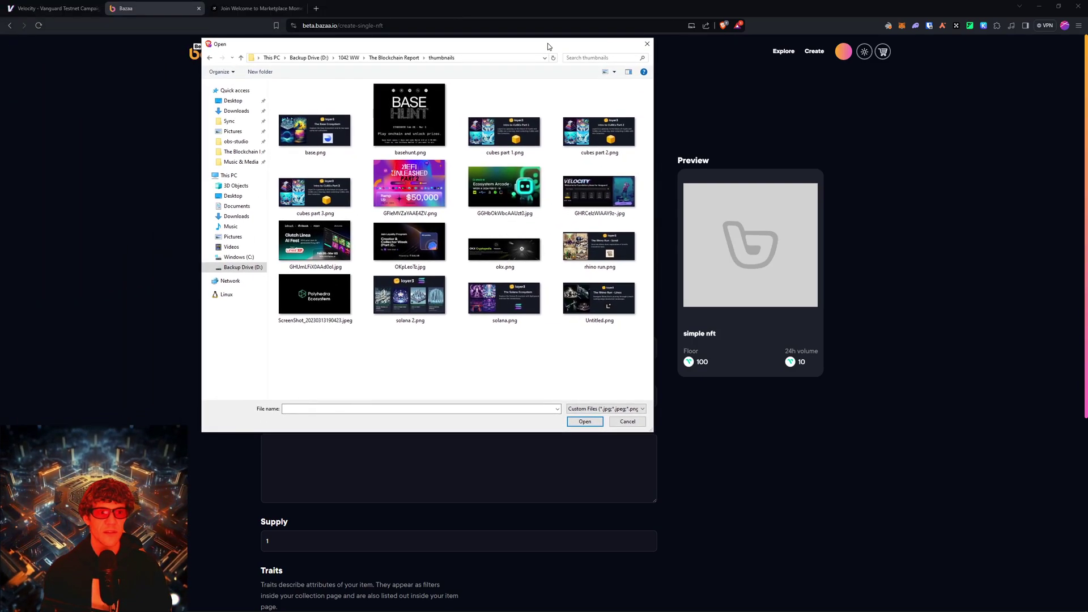
{"action": "left_click", "coordinate": [233, 196]}
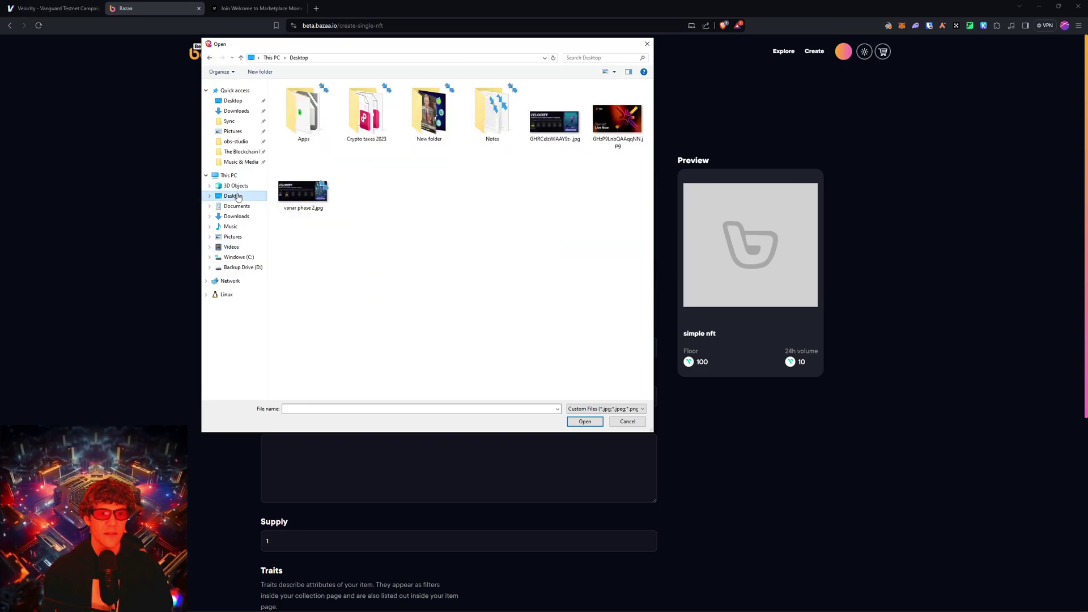
{"action": "double_click", "coordinate": [552, 119]}
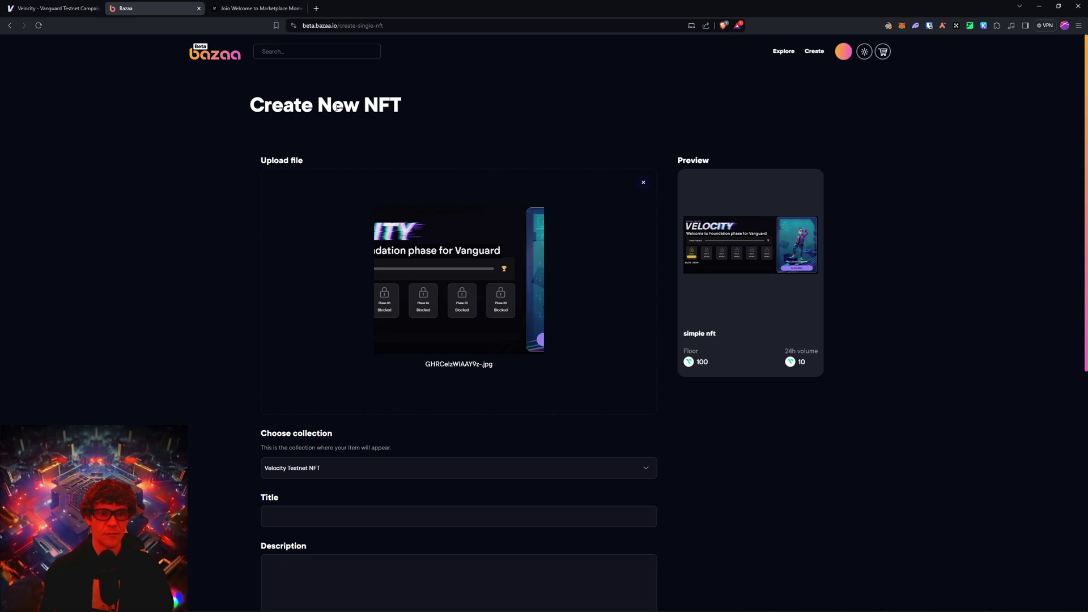
{"action": "left_click", "coordinate": [643, 182]}
Try vanar phase 2.jpg as the image, remove it, and browse to The Blockchain Report.
{"action": "left_click", "coordinate": [466, 227]}
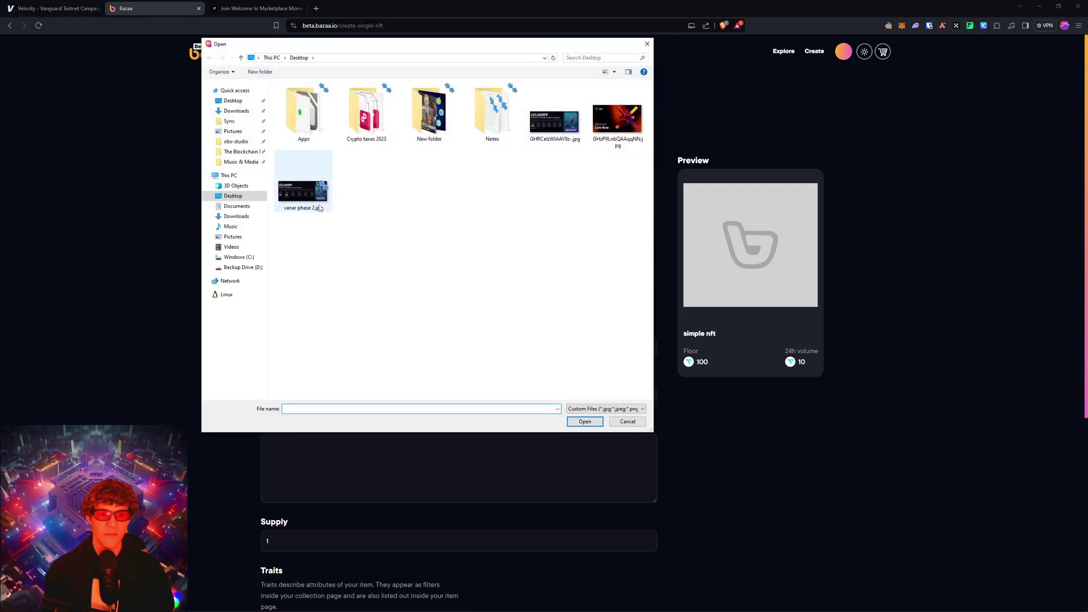
{"action": "double_click", "coordinate": [303, 193]}
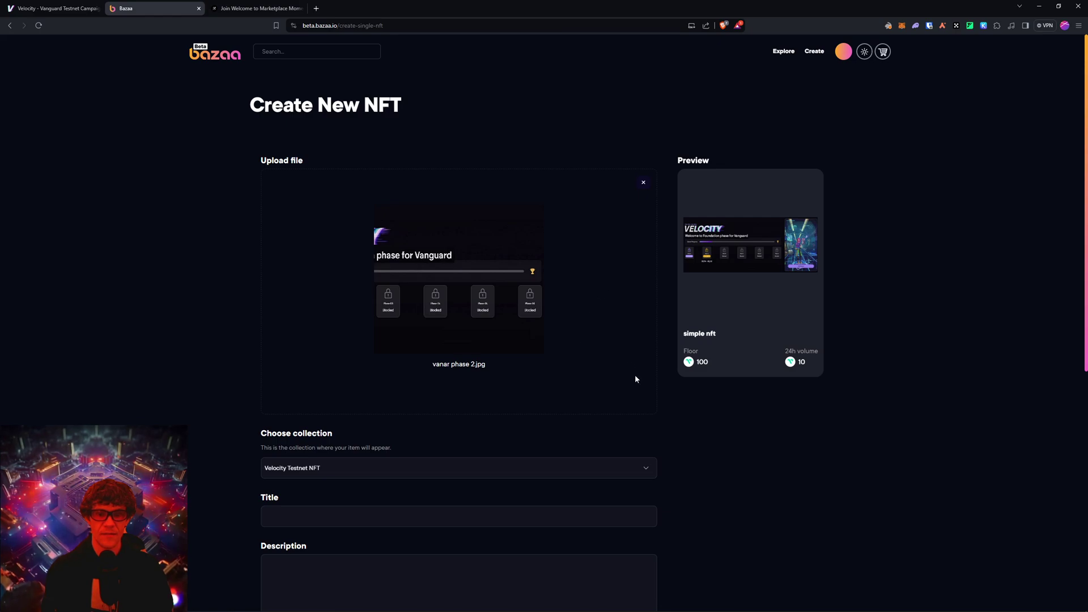
{"action": "left_click", "coordinate": [644, 183]}
{"action": "left_click", "coordinate": [462, 231]}
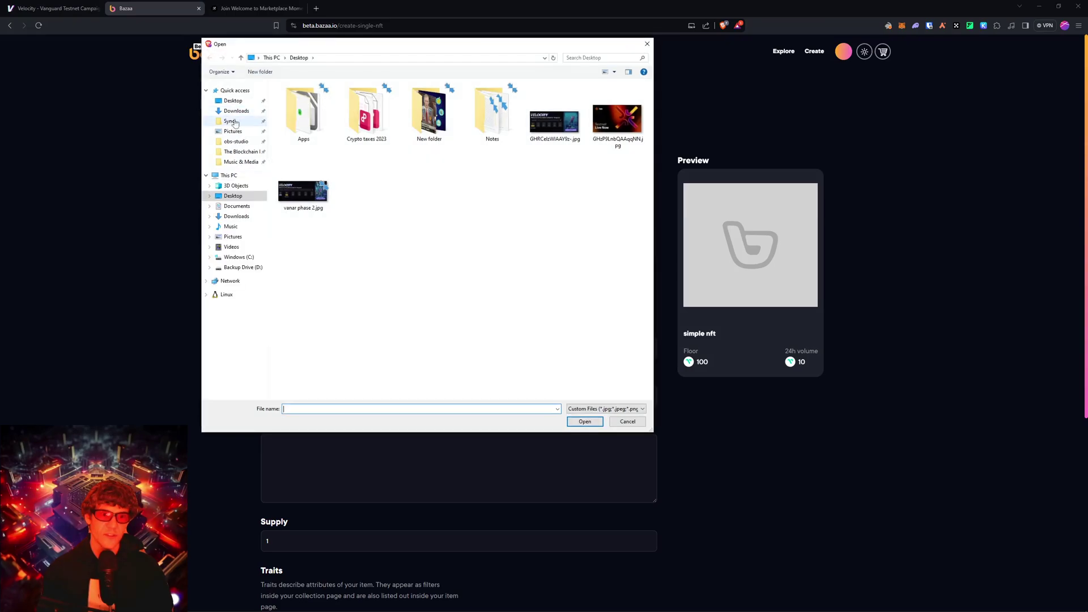
{"action": "left_click", "coordinate": [248, 151]}
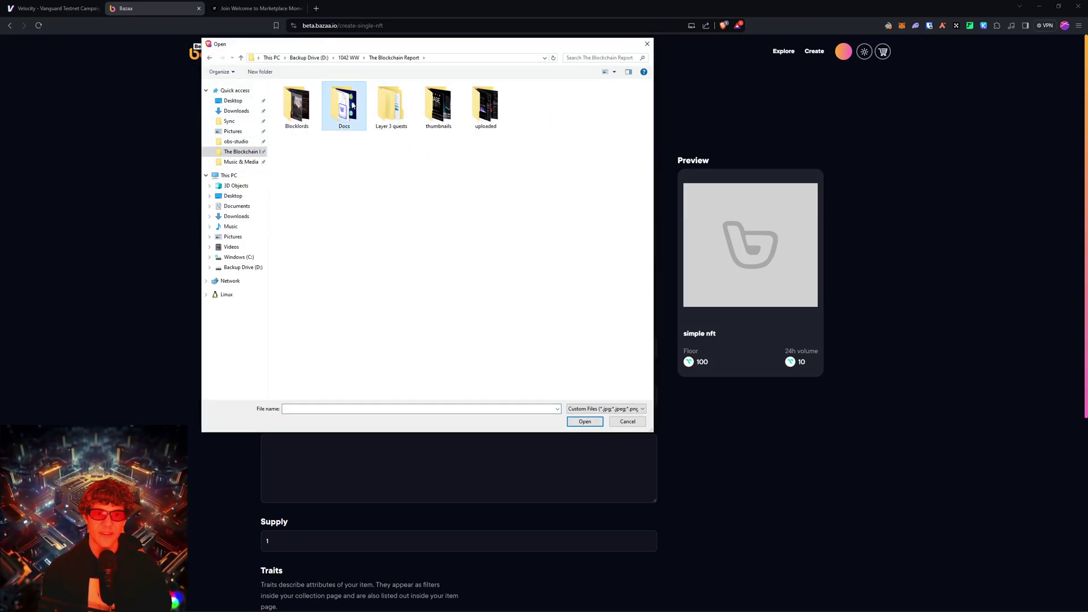
Upload AA8ls7_0_400x400.jpg from the Docs folder as the NFT image.
{"action": "double_click", "coordinate": [296, 105]}
{"action": "left_click", "coordinate": [296, 107]}
{"action": "double_click", "coordinate": [296, 109]}
{"action": "scroll", "coordinate": [476, 593], "scroll_direction": "down", "scroll_amount": 4}
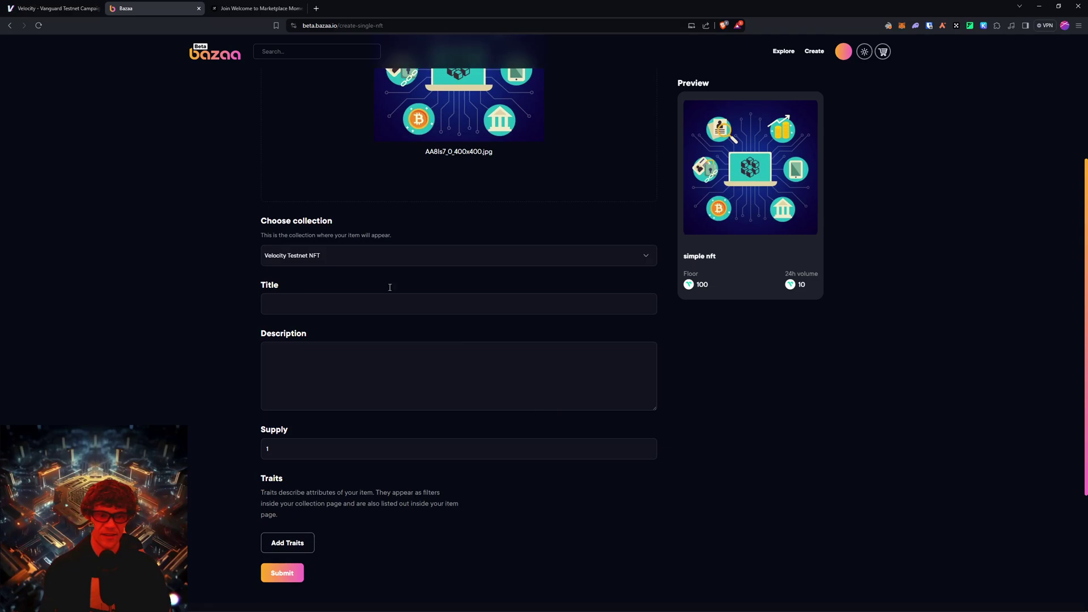
Enter title BCR NFT and description Testnet NFT, set the supply, and submit for minting.
{"action": "left_click", "coordinate": [362, 309]}
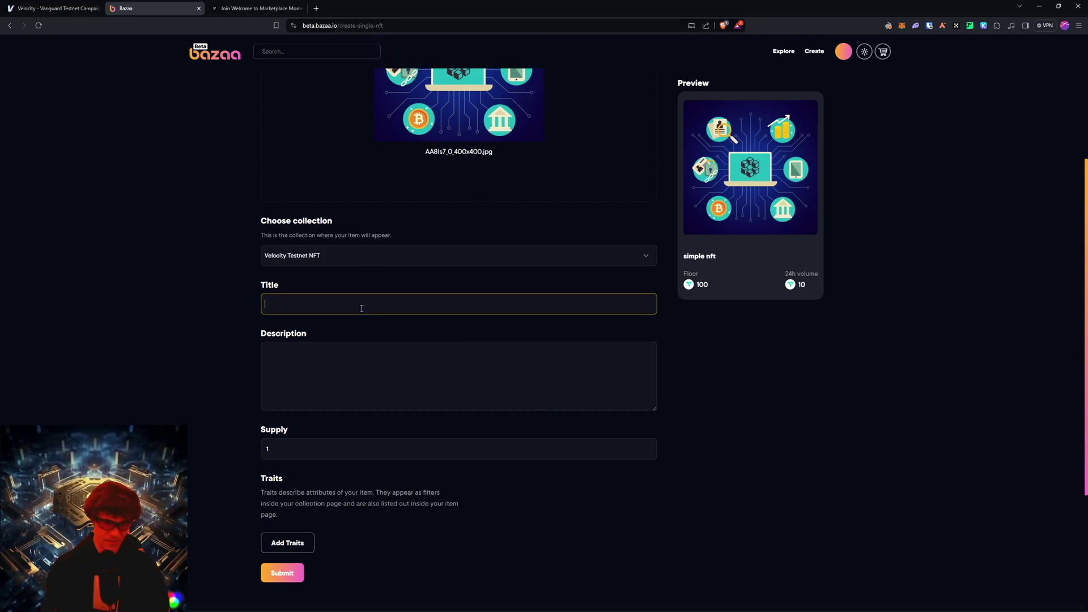
{"action": "type", "text": "BCR "}
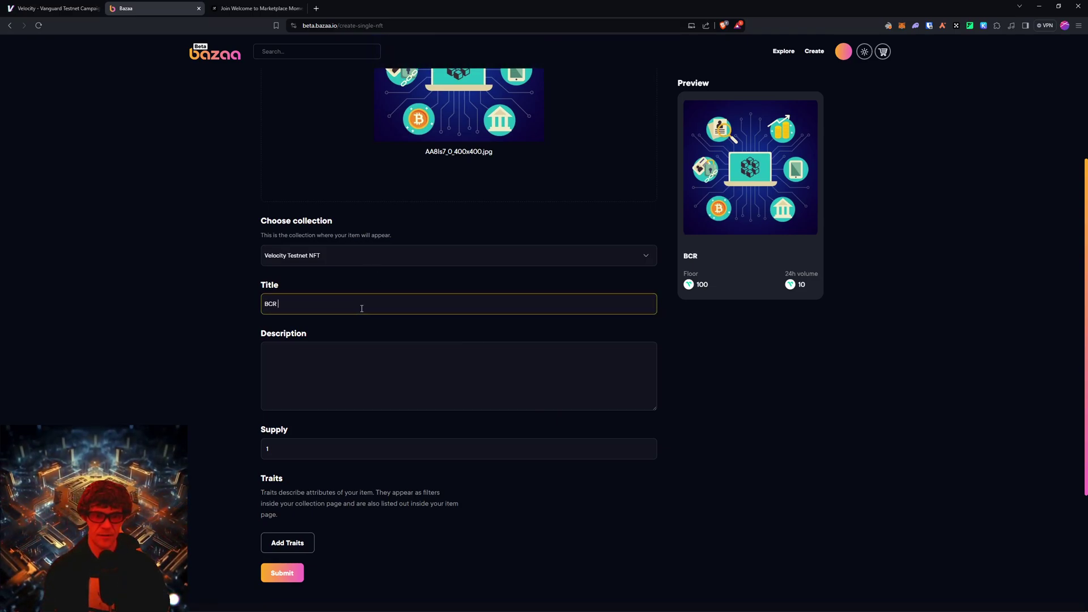
{"action": "type", "text": "NFT"}
{"action": "key", "text": "Tab"}
{"action": "type", "text": "T"}
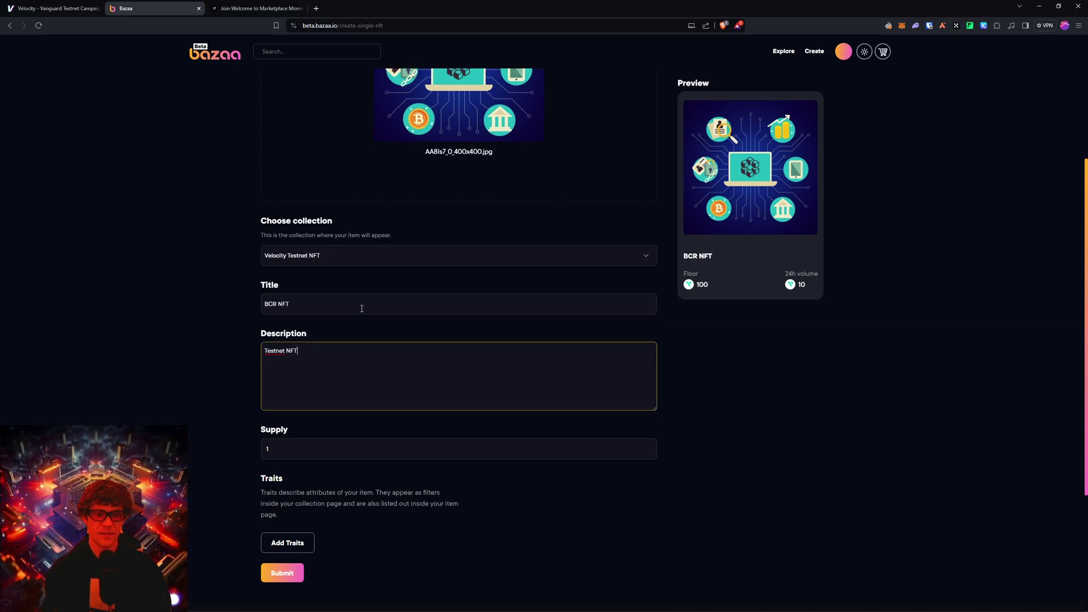
{"action": "scroll", "coordinate": [343, 303], "scroll_direction": "down", "scroll_amount": 3}
{"action": "left_click", "coordinate": [325, 271]}
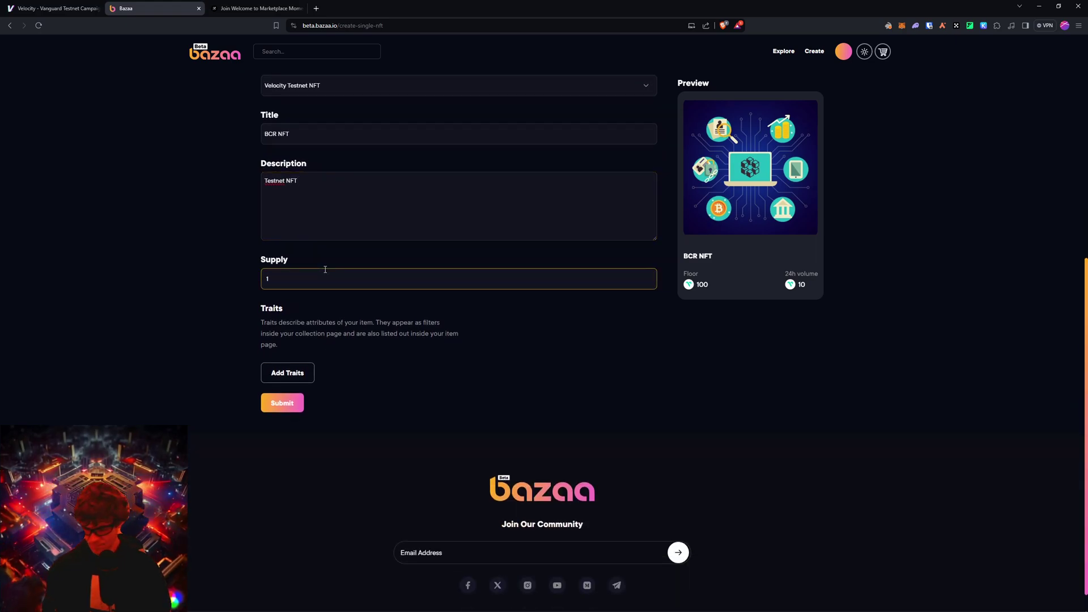
{"action": "left_click", "coordinate": [283, 405]}
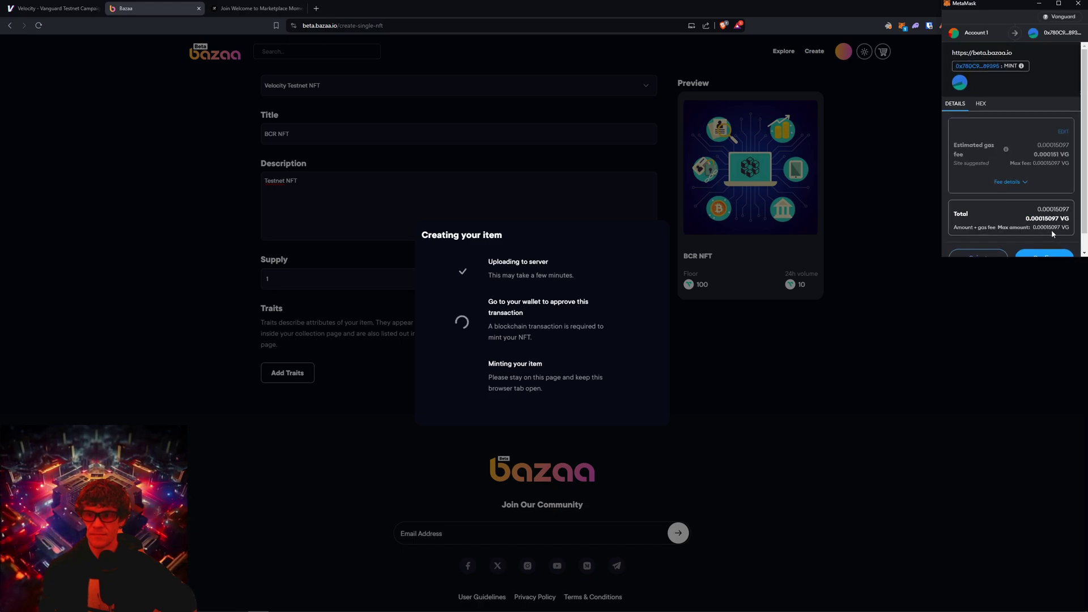
Confirm the mint in MetaMask, reload to see BCR NFT in the collection, and return to Galxe.
{"action": "scroll", "coordinate": [1050, 238], "scroll_direction": "down", "scroll_amount": 1}
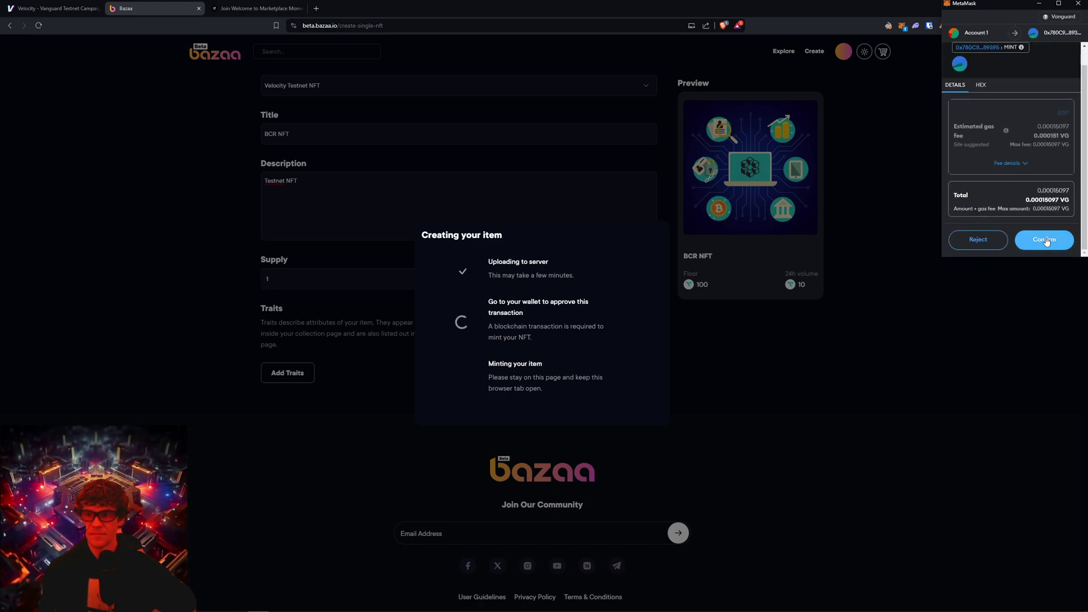
{"action": "left_click", "coordinate": [1046, 240]}
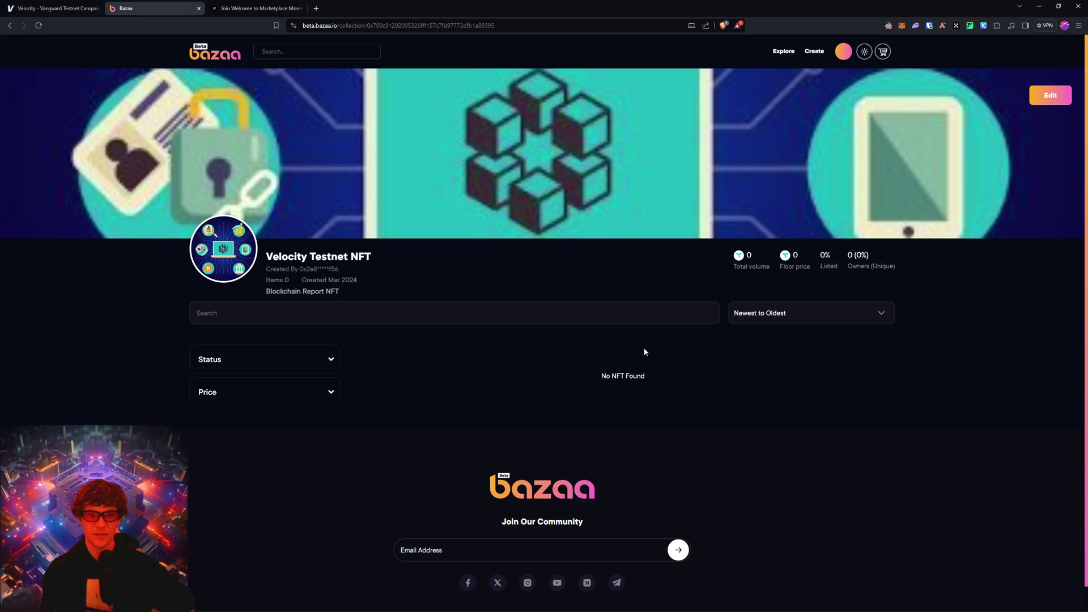
{"action": "left_click", "coordinate": [39, 26]}
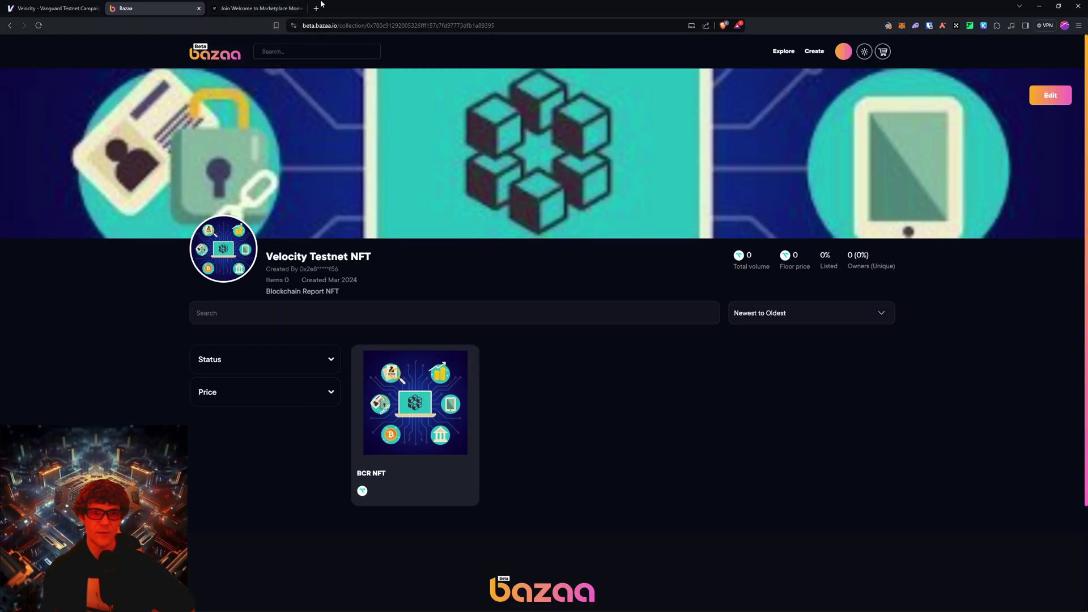
{"action": "left_click", "coordinate": [253, 7]}
{"action": "scroll", "coordinate": [560, 298], "scroll_direction": "down", "scroll_amount": 15}
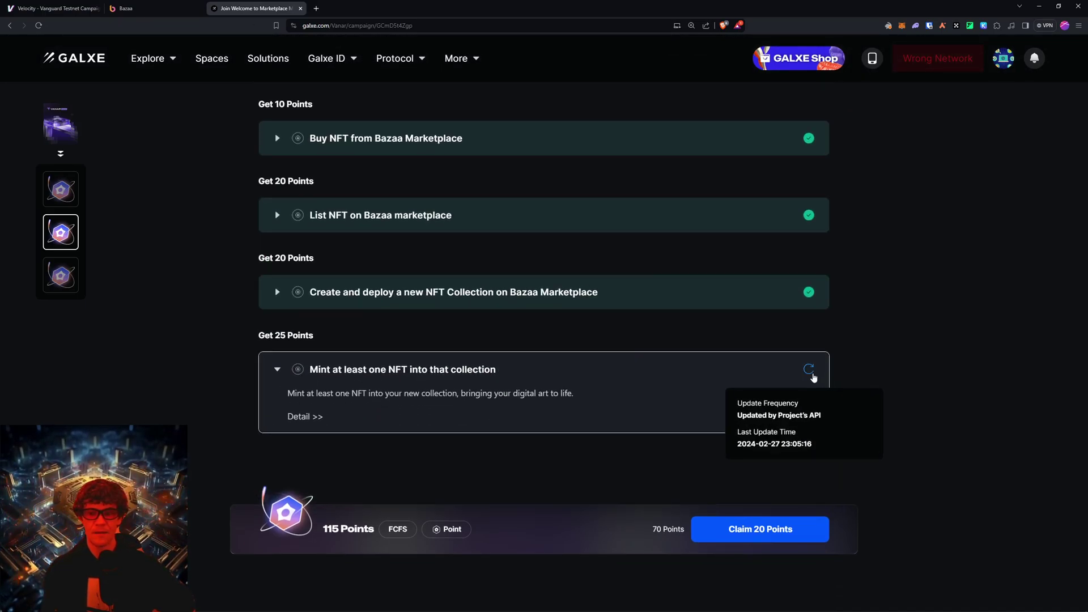
Re-verify the 'Mint at least one NFT' task on Galxe, then go back to the Bazaa tab.
{"action": "left_click", "coordinate": [809, 369]}
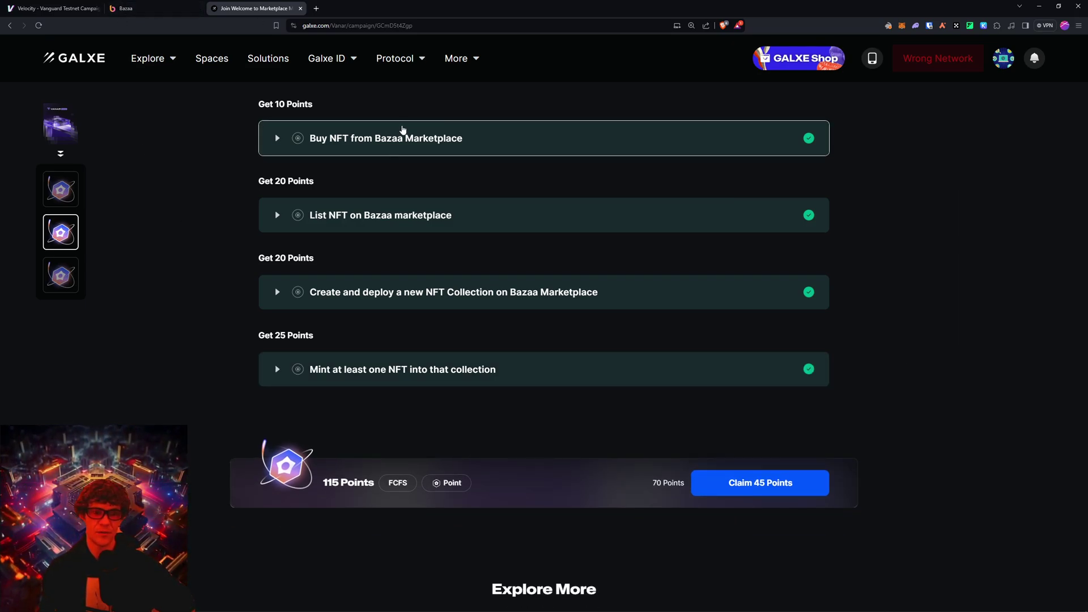
{"action": "key", "text": "ctrl+2"}
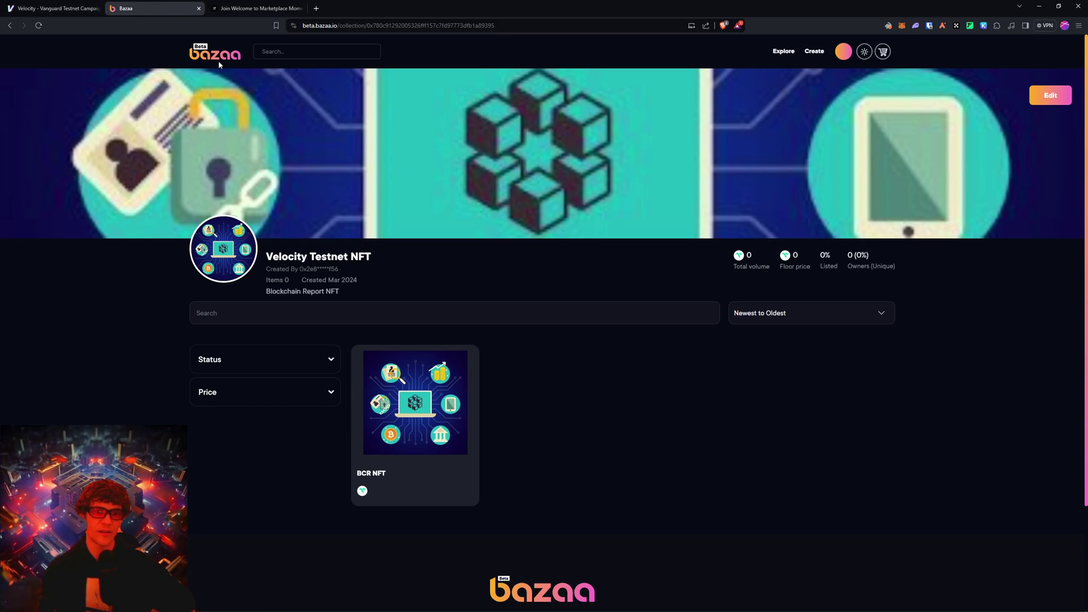
On the Bazaa home page, view top sellers for 30 days, then for the last hour.
{"action": "left_click", "coordinate": [218, 60]}
{"action": "scroll", "coordinate": [558, 274], "scroll_direction": "down", "scroll_amount": 4}
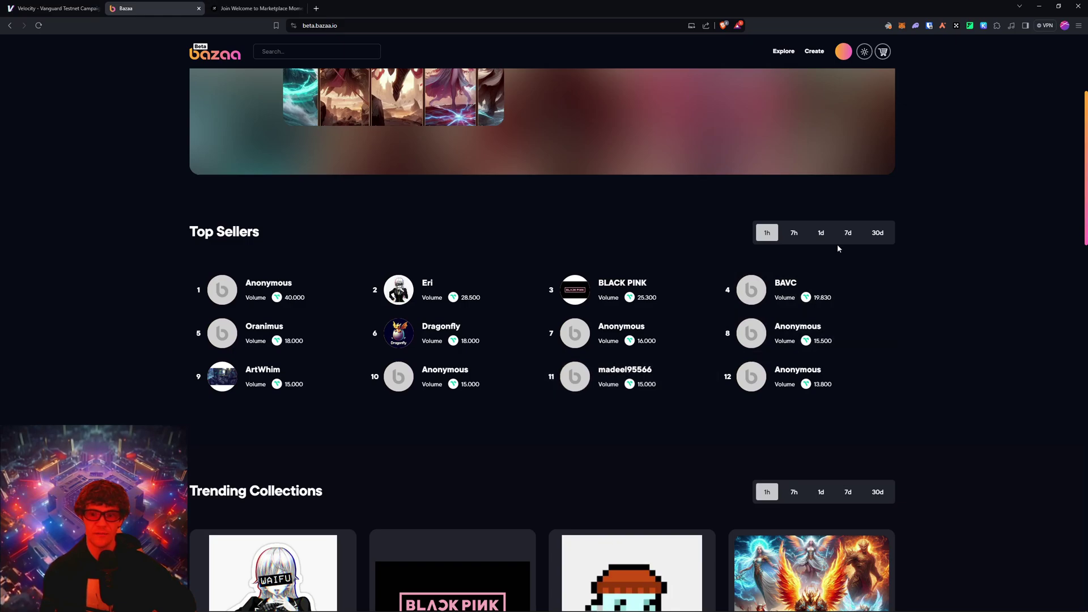
{"action": "left_click", "coordinate": [877, 233]}
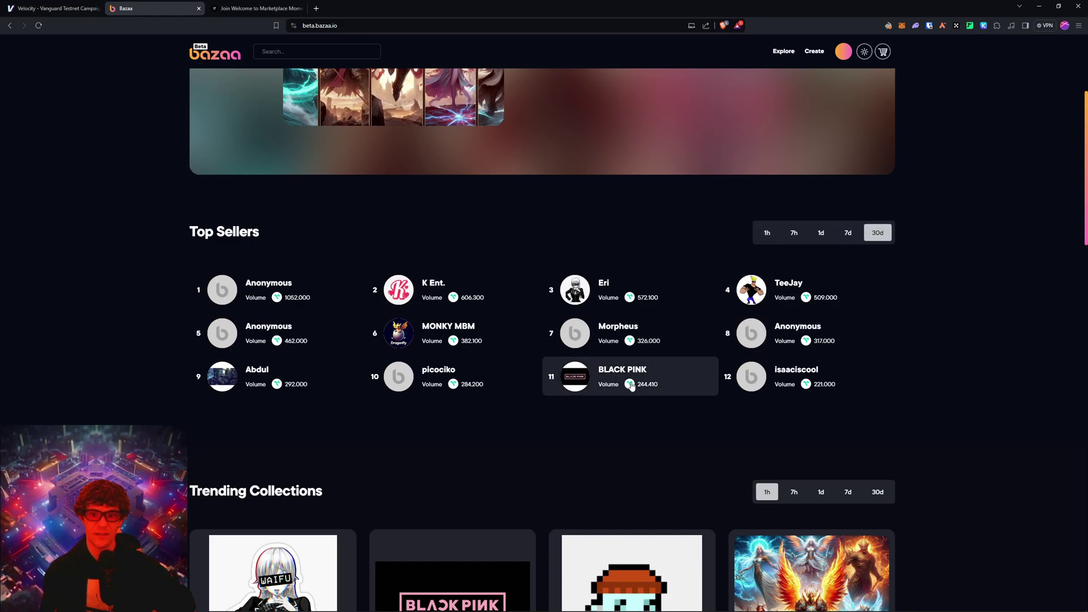
{"action": "left_click", "coordinate": [767, 233]}
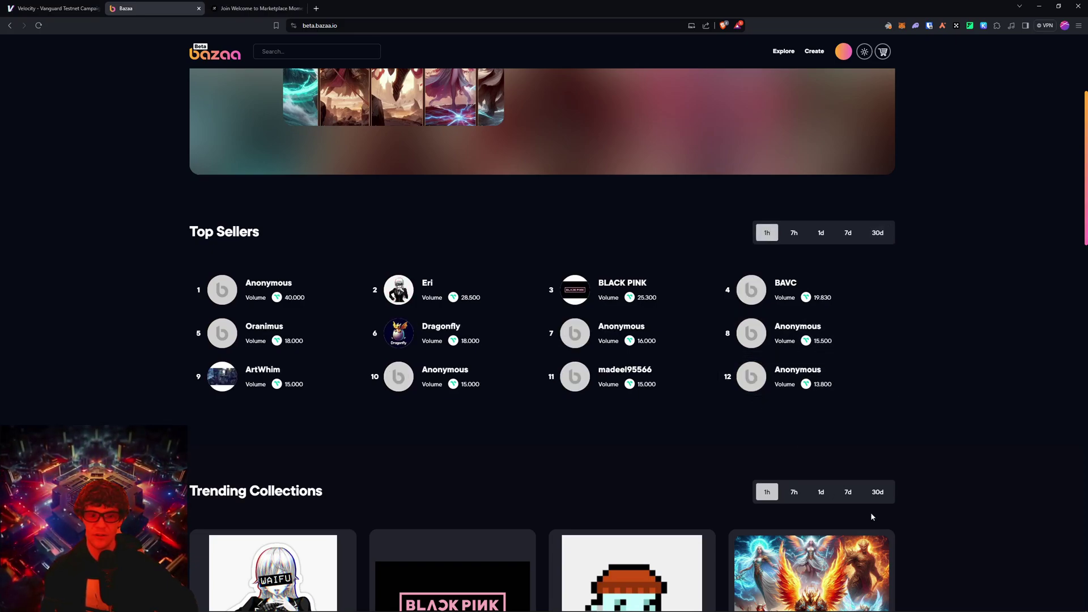
{"action": "scroll", "coordinate": [906, 255], "scroll_direction": "down", "scroll_amount": 5}
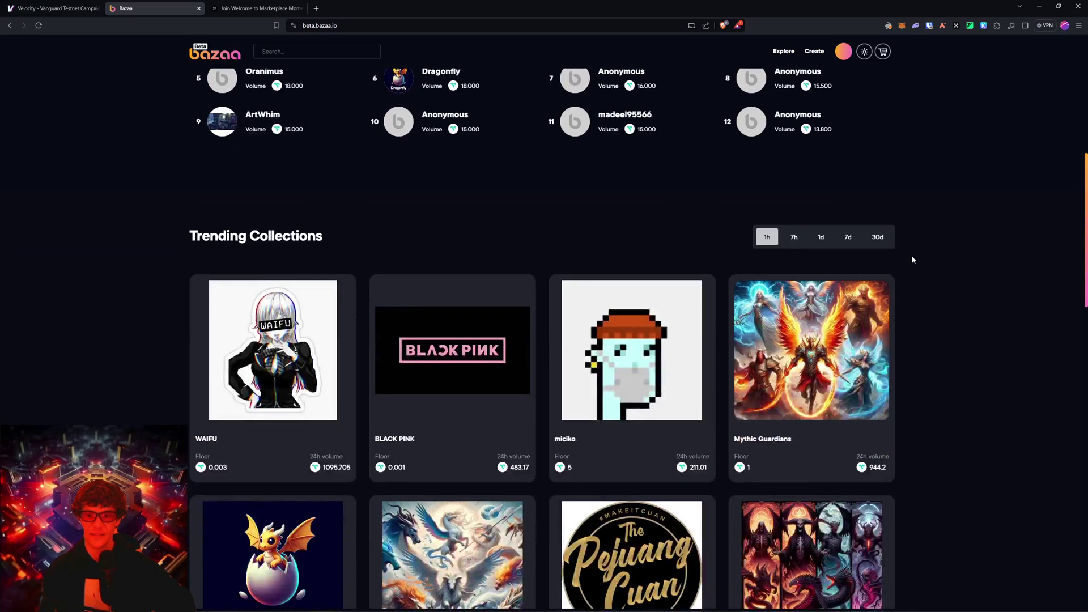
Open the BLACK PINK collection and preview the QUEEN LISA item before returning.
{"action": "left_click", "coordinate": [462, 379]}
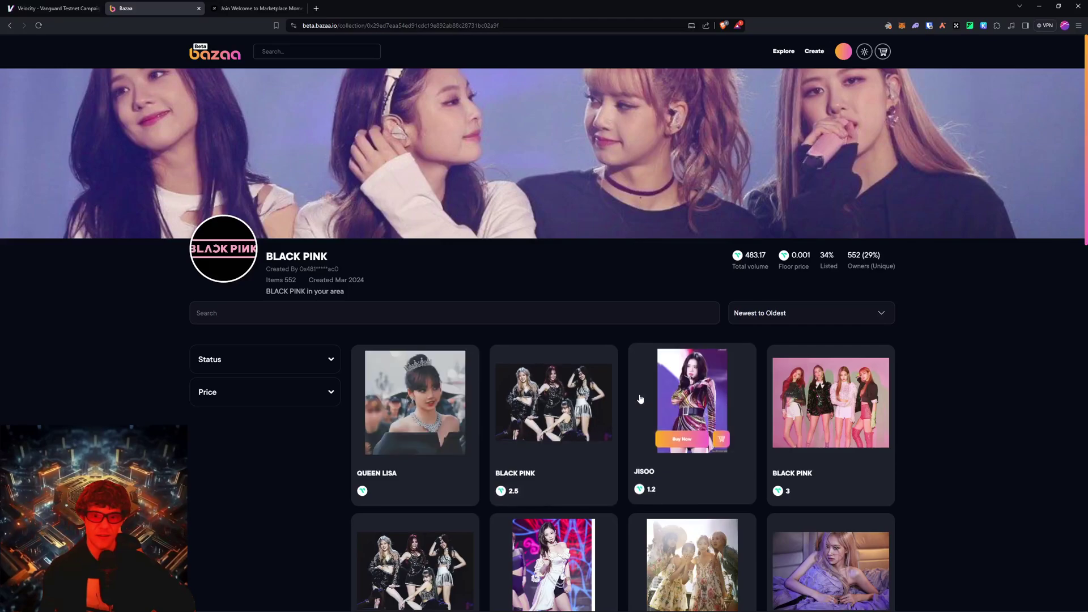
{"action": "left_click", "coordinate": [409, 434]}
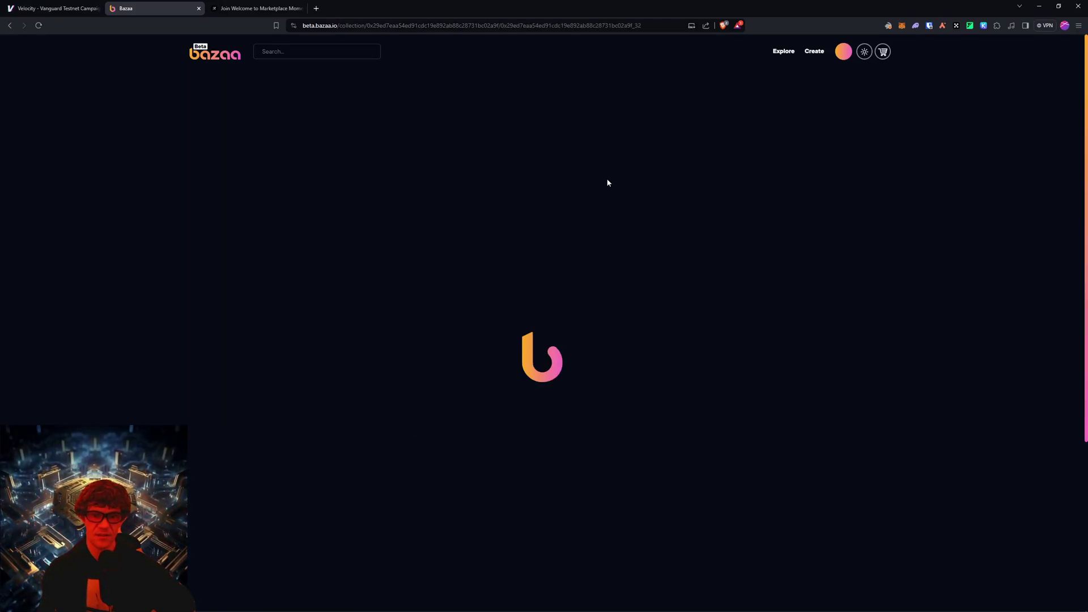
{"action": "key", "text": "alt+Left"}
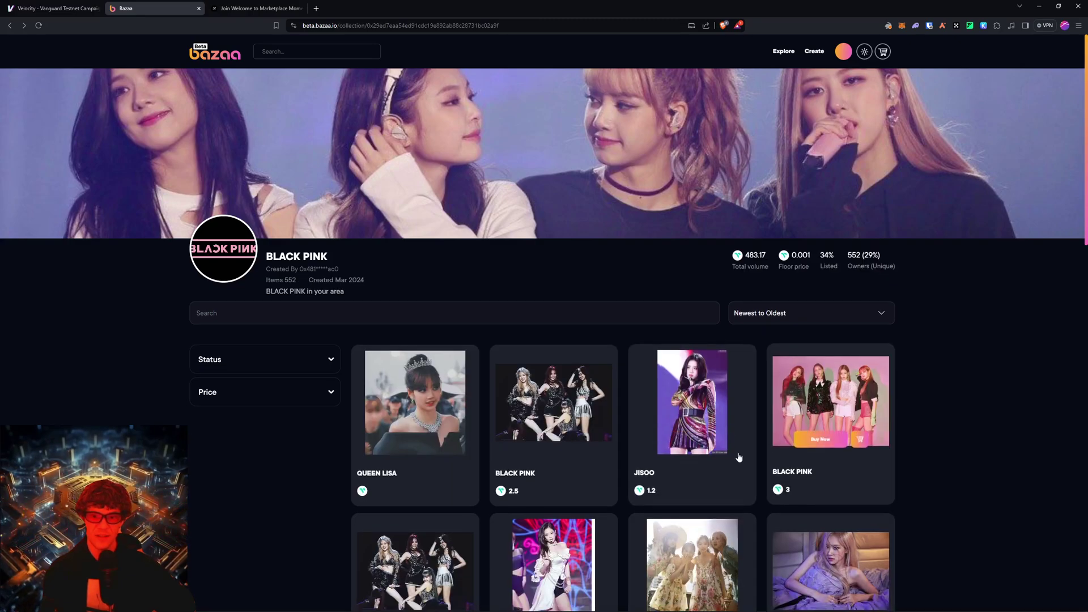
{"action": "scroll", "coordinate": [769, 354], "scroll_direction": "down", "scroll_amount": 5}
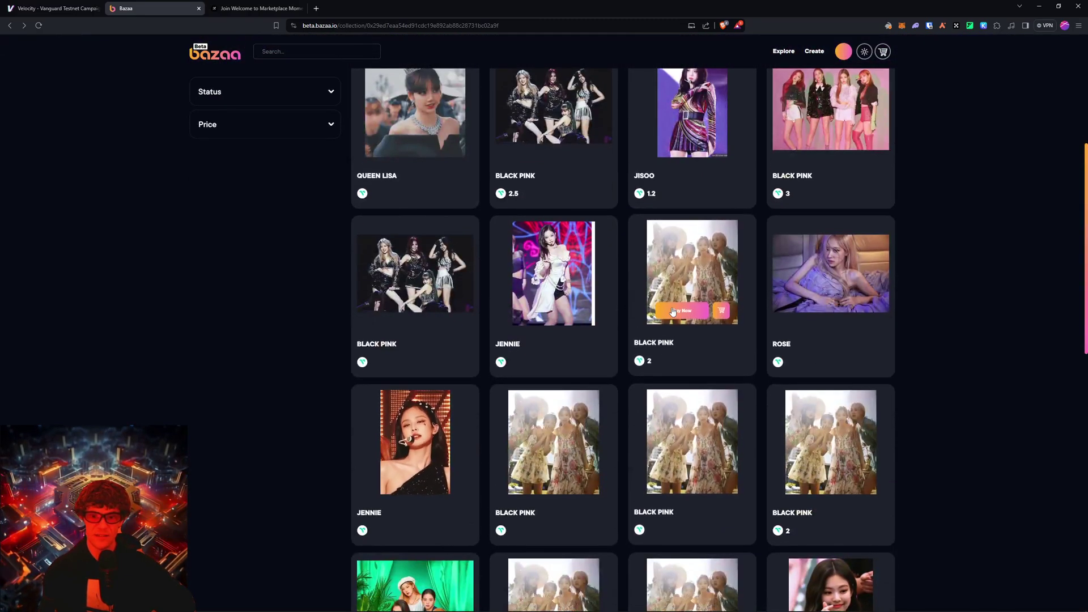
{"action": "scroll", "coordinate": [813, 286], "scroll_direction": "up", "scroll_amount": 5}
Sort BLACK PINK by price low to high, filter On Sale, and open JENNIE - Finger Heart #75.
{"action": "left_click", "coordinate": [843, 271]}
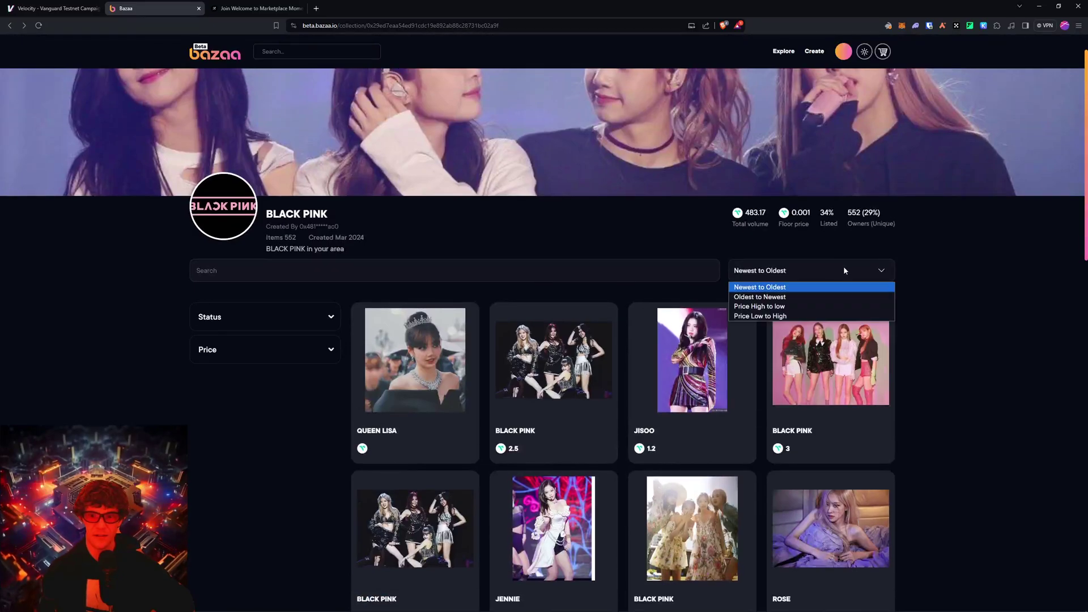
{"action": "left_click", "coordinate": [799, 316]}
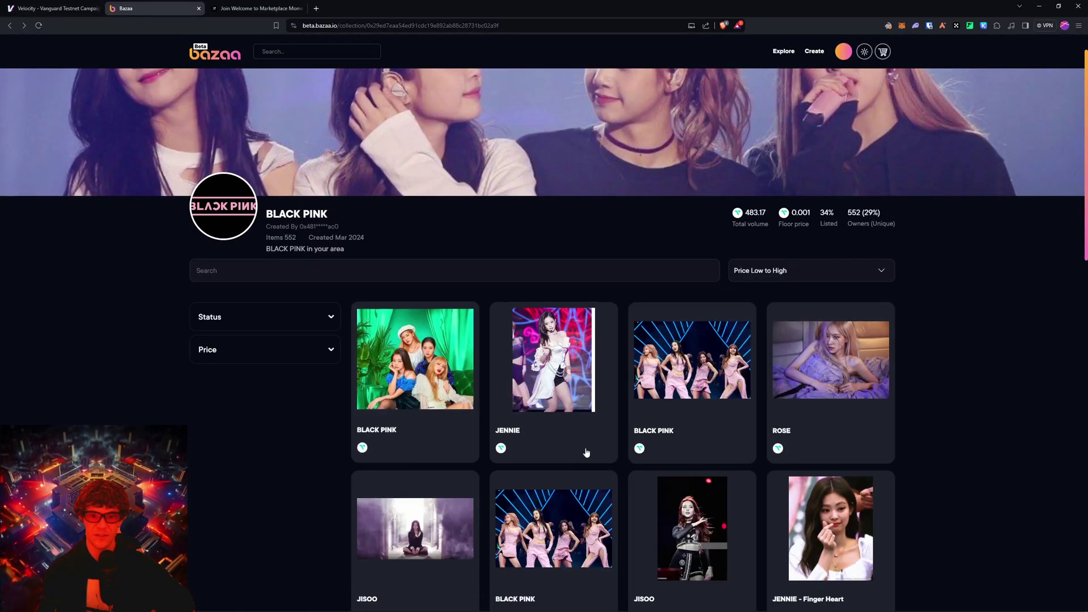
{"action": "scroll", "coordinate": [266, 140], "scroll_direction": "down", "scroll_amount": 10}
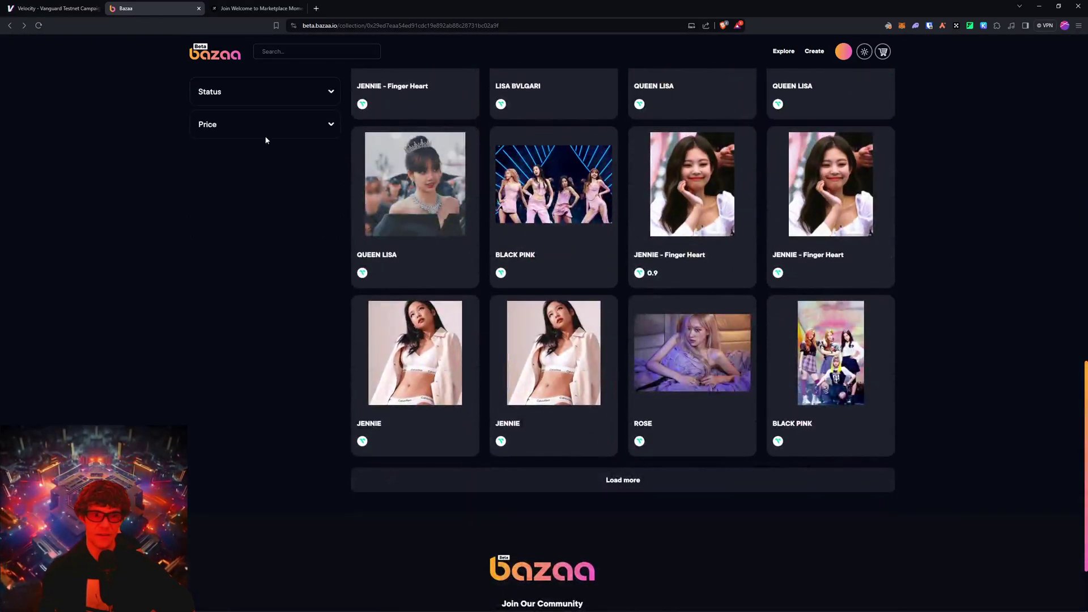
{"action": "left_click", "coordinate": [273, 93]}
{"action": "left_click", "coordinate": [300, 115]}
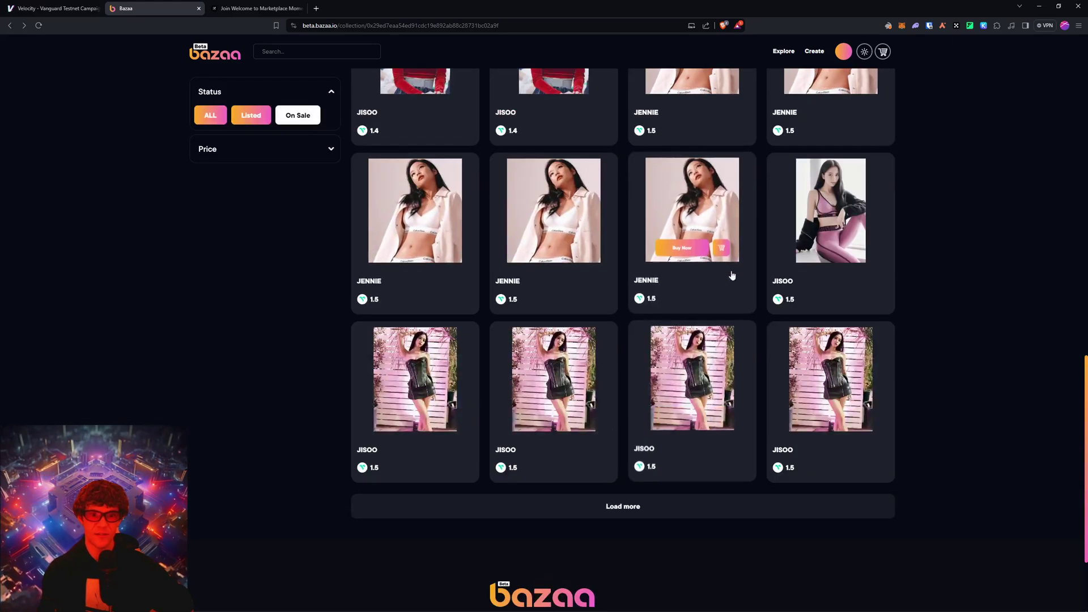
{"action": "scroll", "coordinate": [623, 340], "scroll_direction": "up", "scroll_amount": 15}
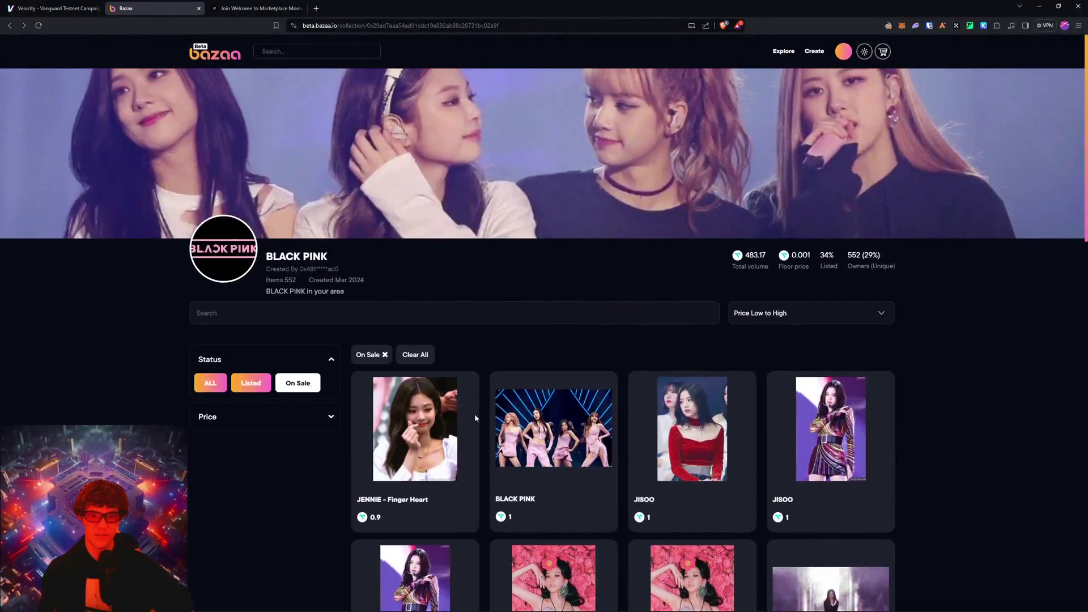
{"action": "left_click", "coordinate": [475, 417]}
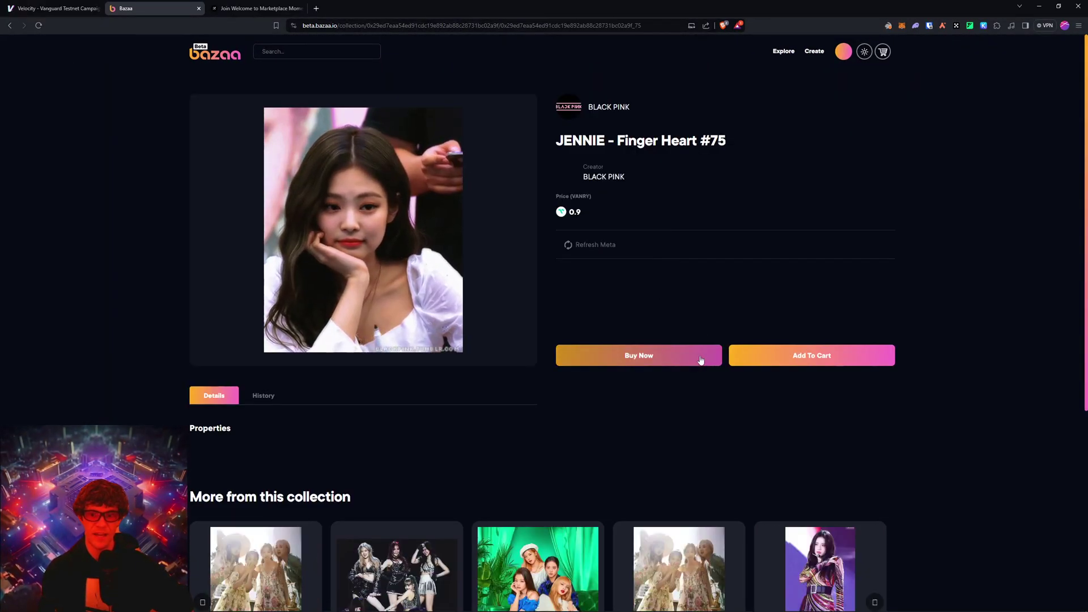
{"action": "left_click", "coordinate": [64, 11]}
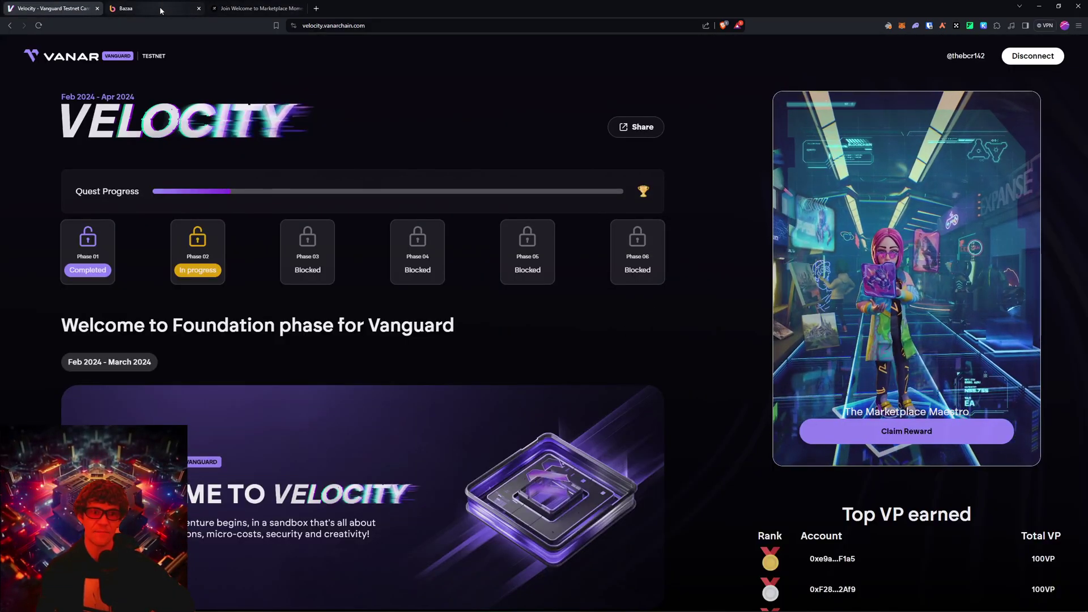
Claim the 45 points on Galxe, dismiss the transaction-submitted message, and retry the claim.
{"action": "left_click", "coordinate": [256, 8]}
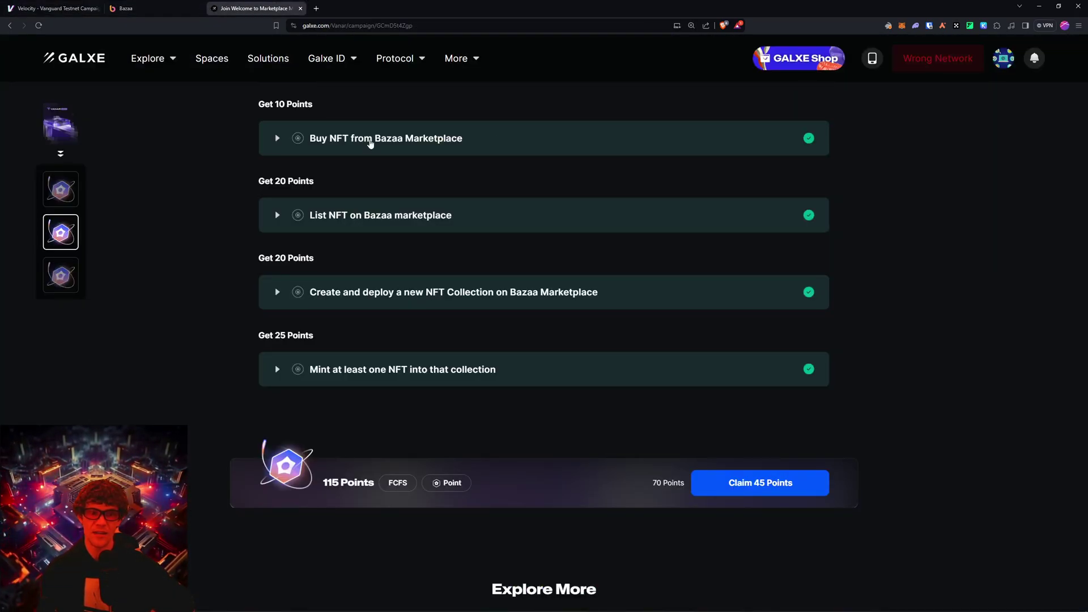
{"action": "scroll", "coordinate": [450, 227], "scroll_direction": "up", "scroll_amount": 2}
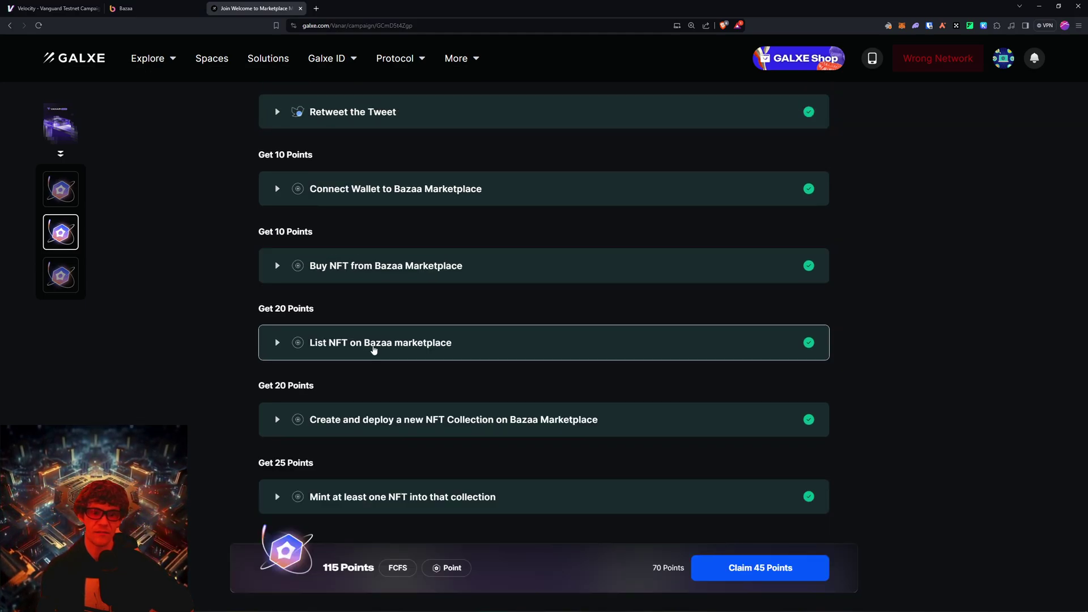
{"action": "left_click", "coordinate": [162, 5]}
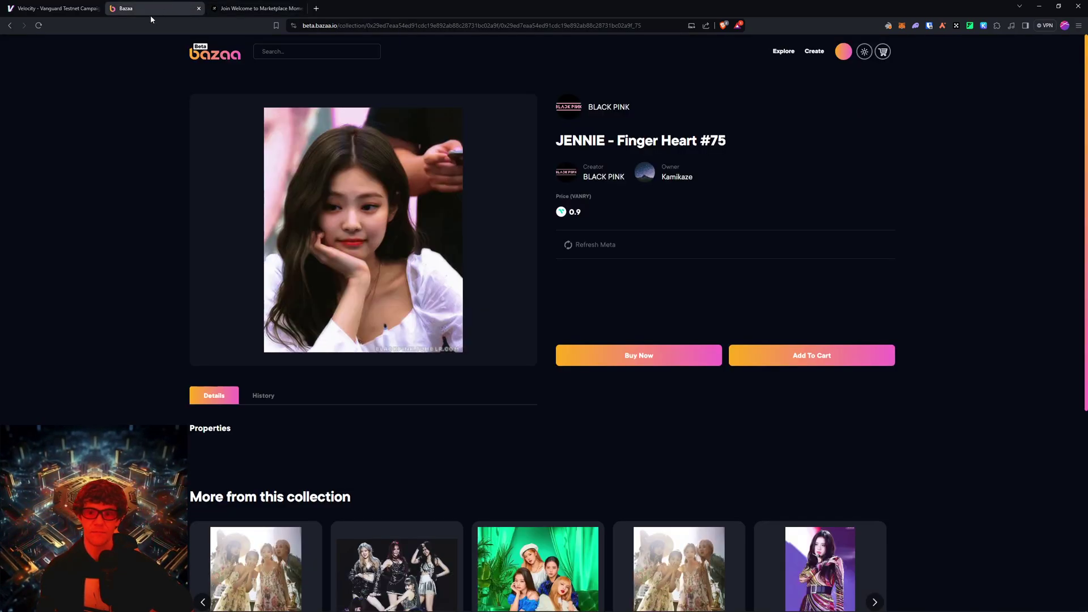
{"action": "left_click", "coordinate": [256, 8]}
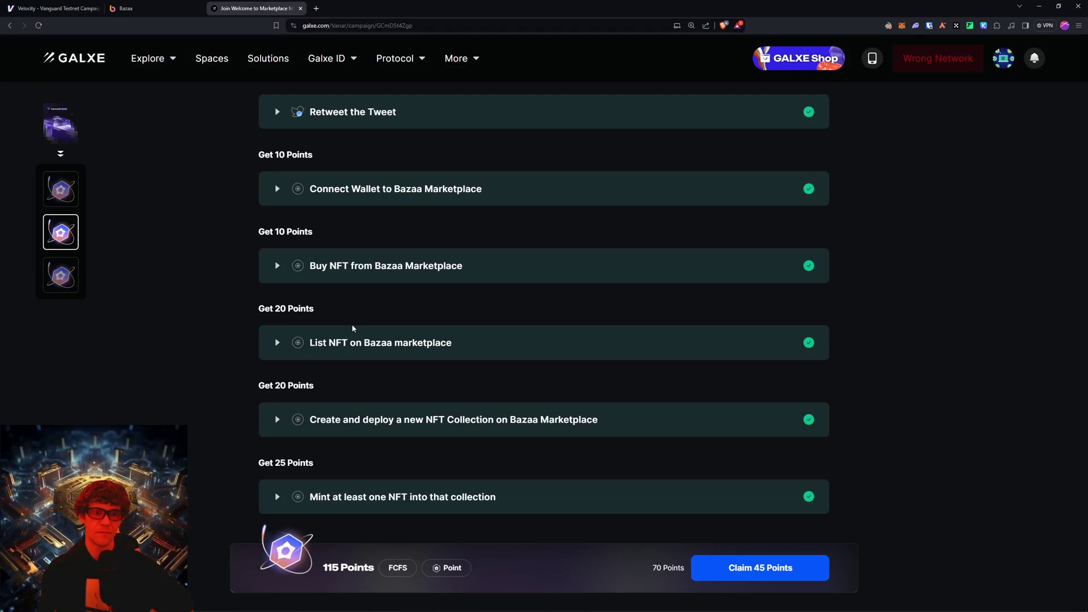
{"action": "left_click", "coordinate": [748, 575]}
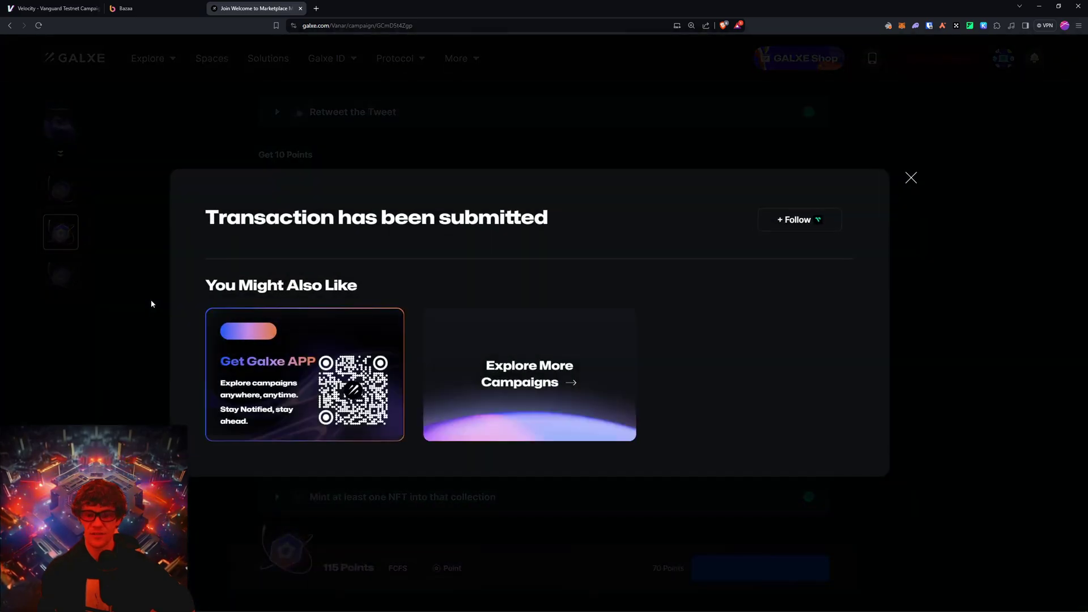
{"action": "left_click", "coordinate": [103, 312]}
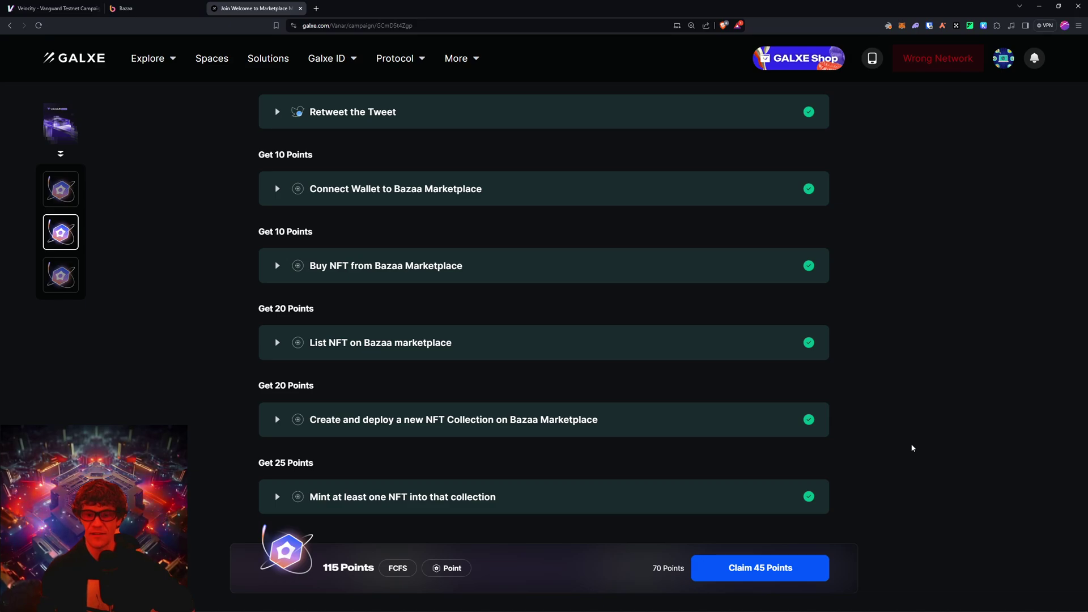
{"action": "left_click", "coordinate": [761, 562]}
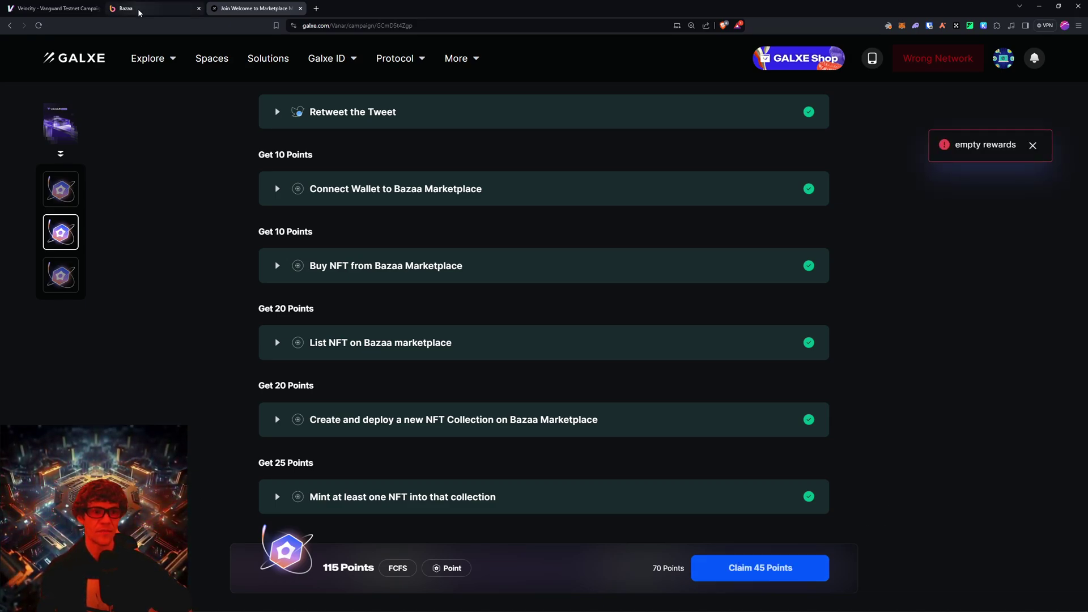
{"action": "left_click", "coordinate": [54, 8]}
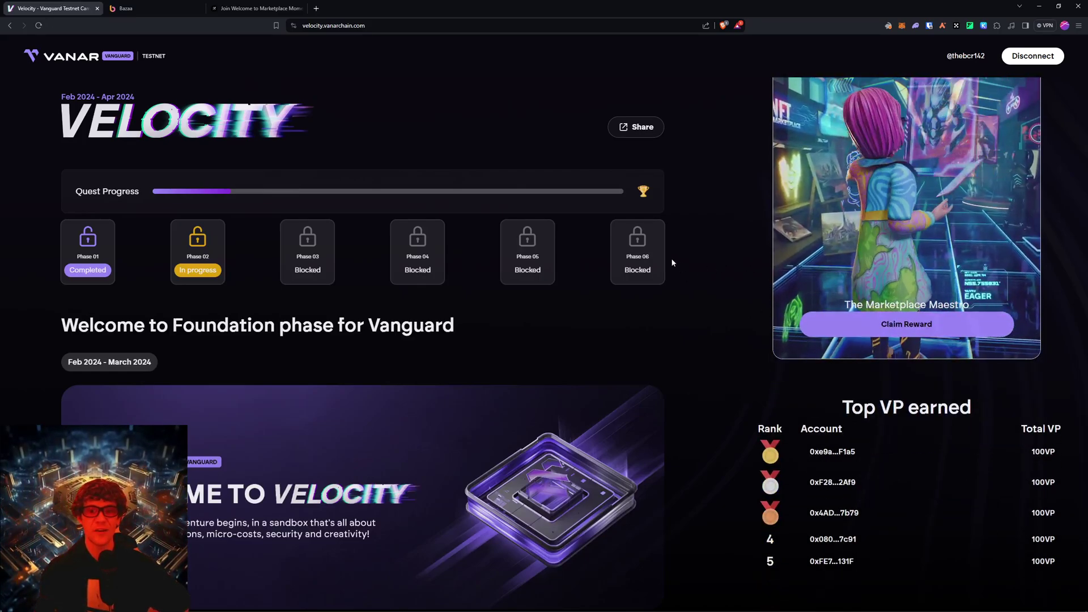
Open the 10 VP mint task's Bazaa link in a new tab from the Velocity task list.
{"action": "scroll", "coordinate": [670, 257], "scroll_direction": "down", "scroll_amount": 9}
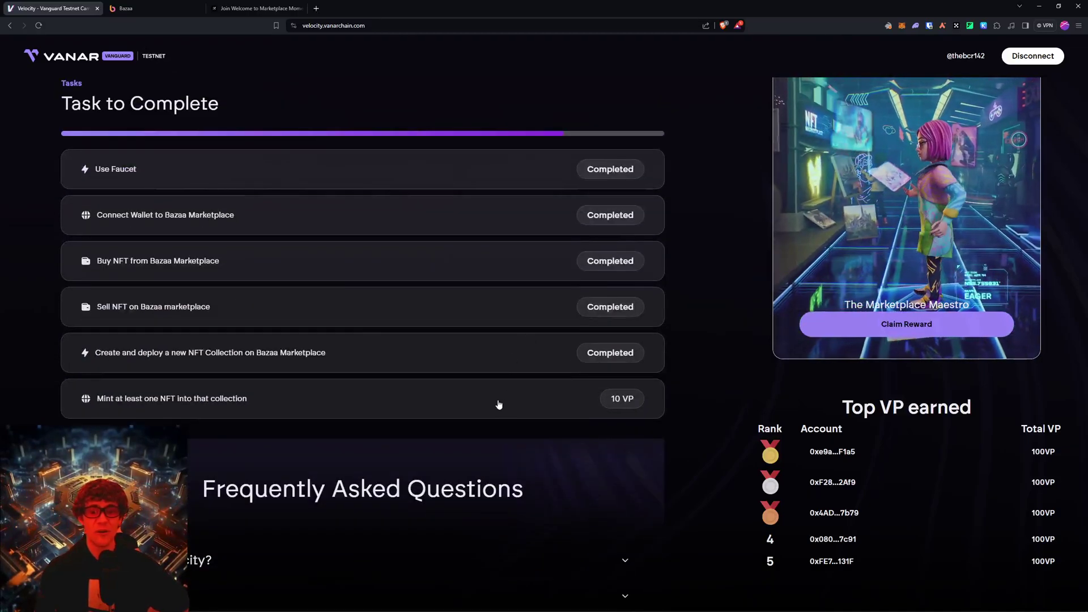
{"action": "left_click", "coordinate": [334, 216]}
{"action": "left_click", "coordinate": [51, 8]}
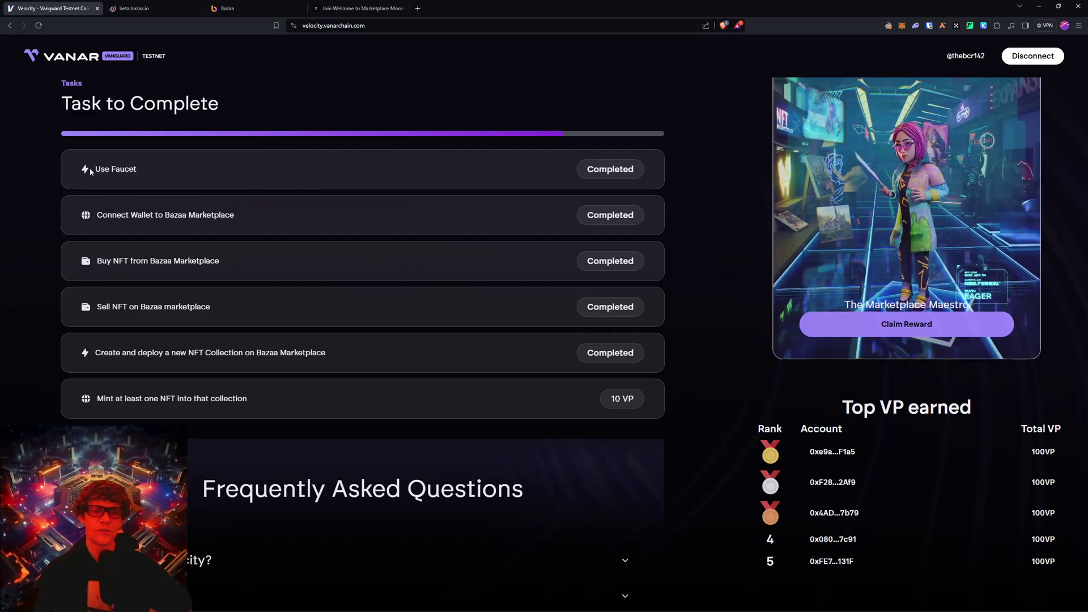